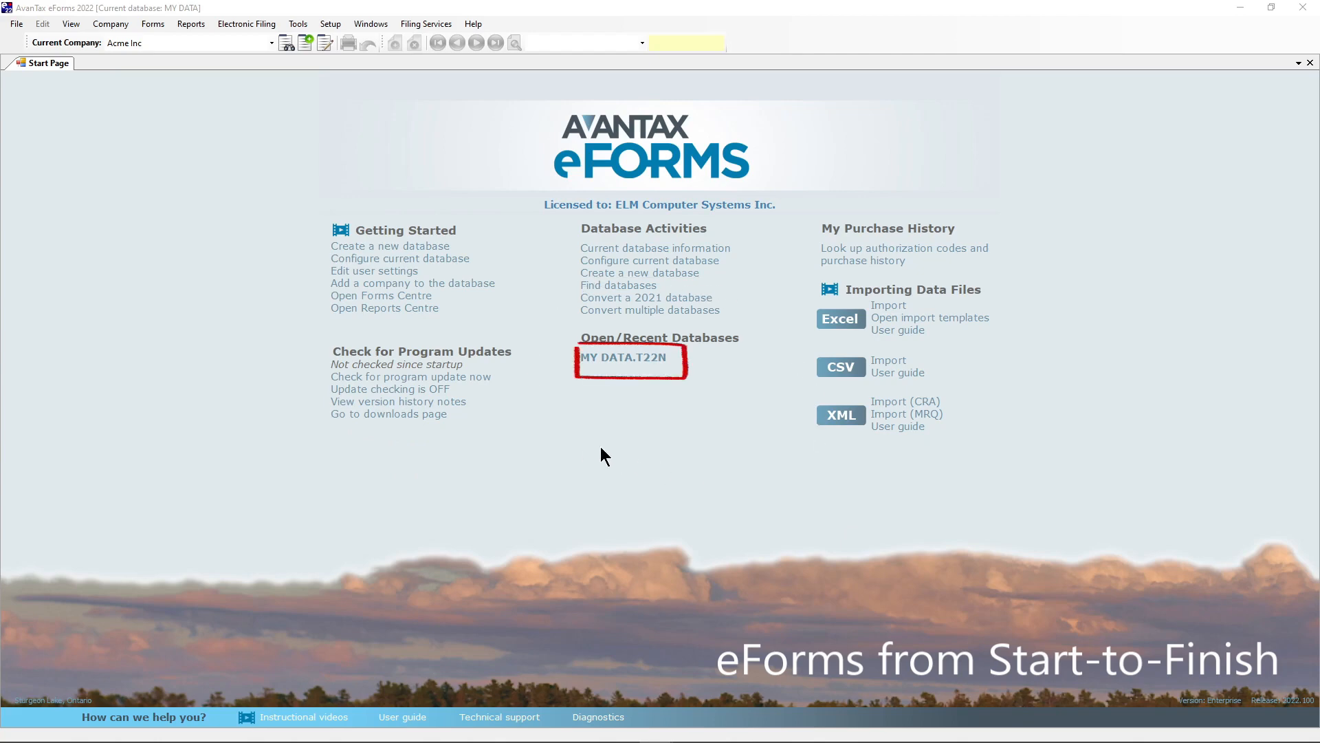
# Create a new eForms database named My T4A Data in the default Data folder.
pyautogui.click(618, 358)
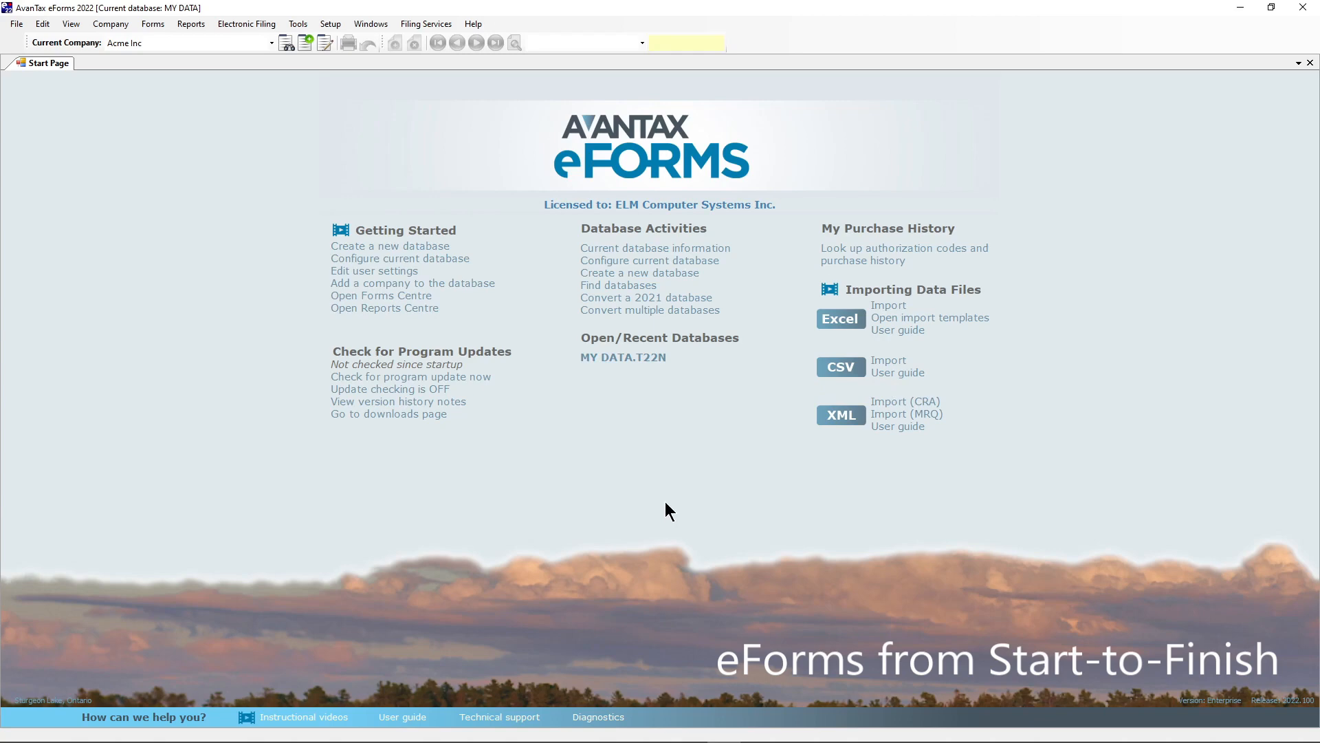
pyautogui.click(18, 25)
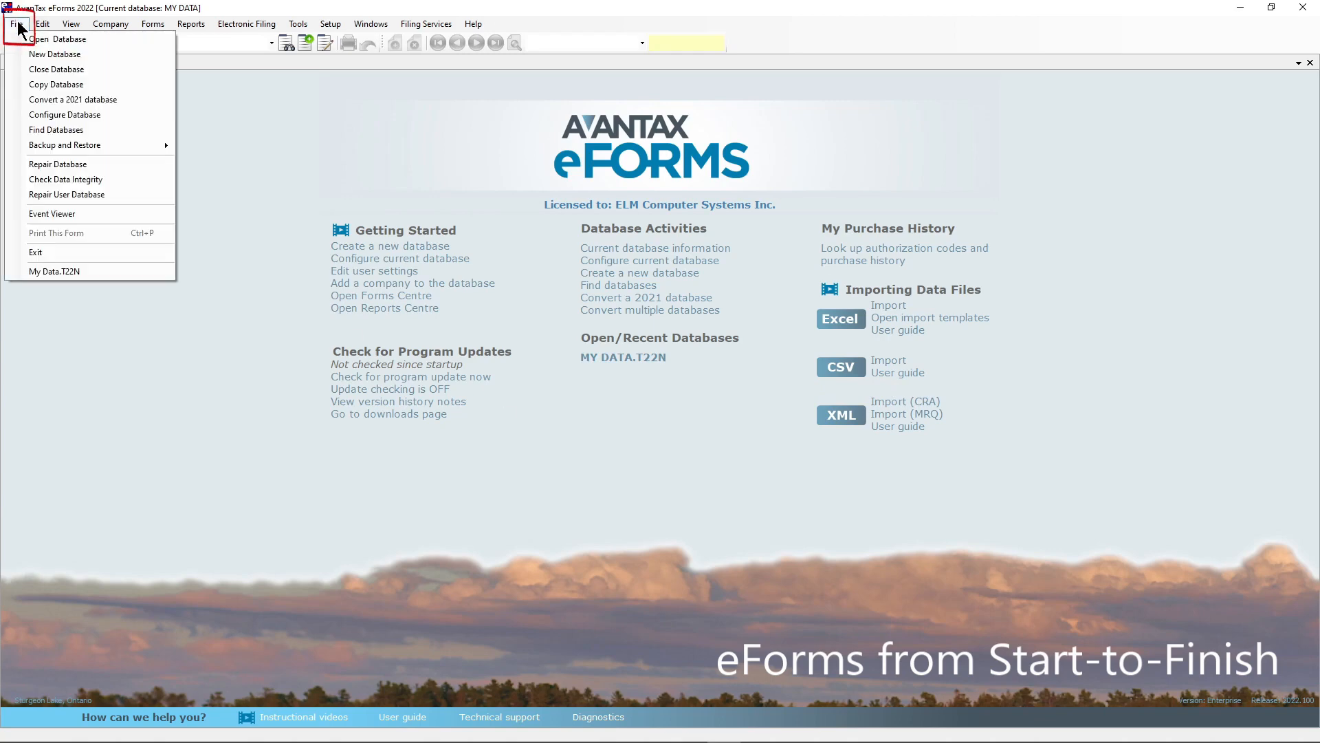
pyautogui.click(47, 54)
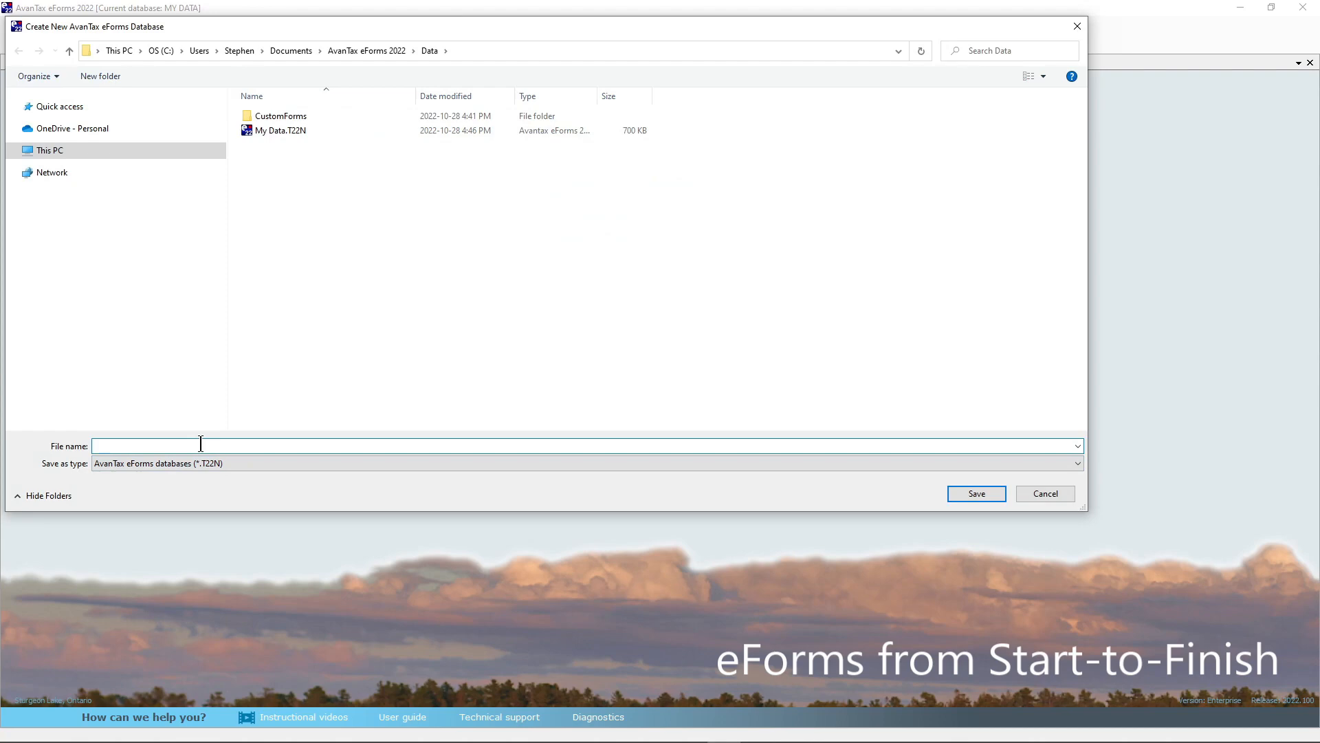
pyautogui.write('My T4A Data')
pyautogui.press('Return')
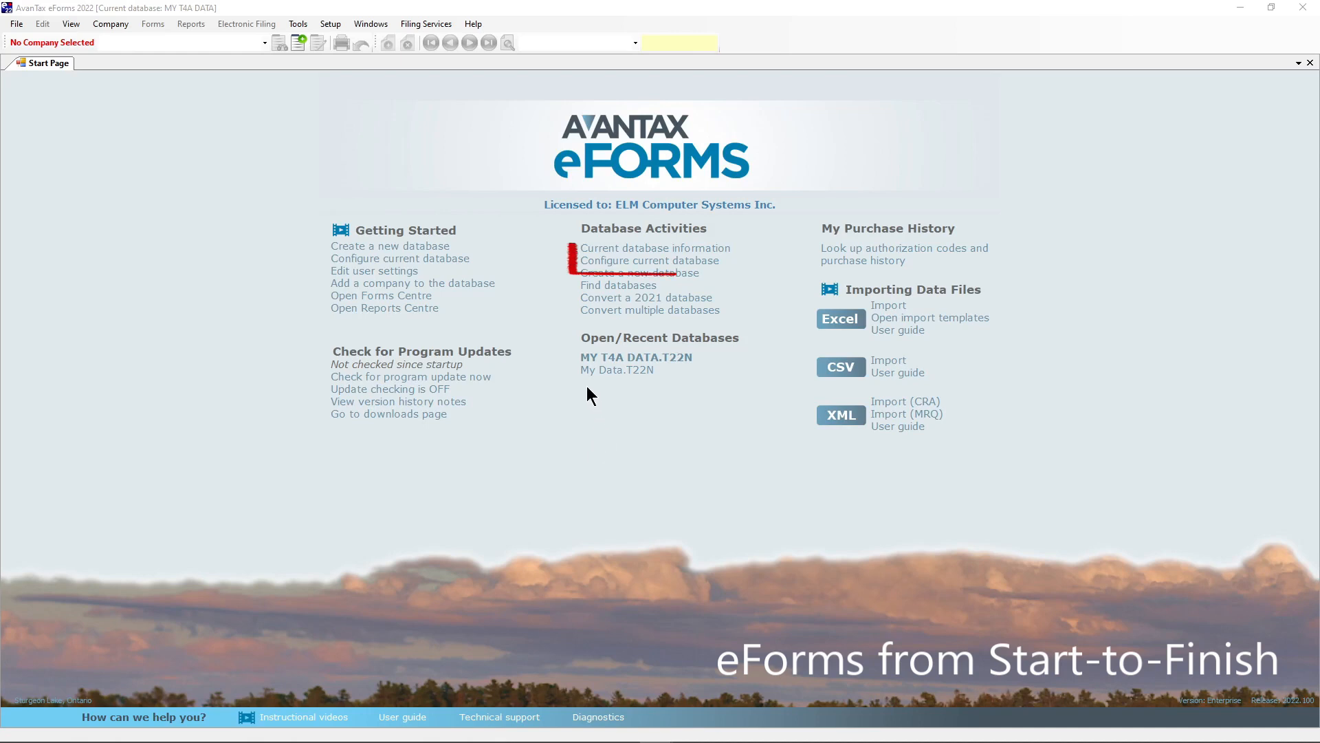
# Open the configuration of the current database and add the NR4 and T4A-NR returns to its selection.
pyautogui.click(630, 262)
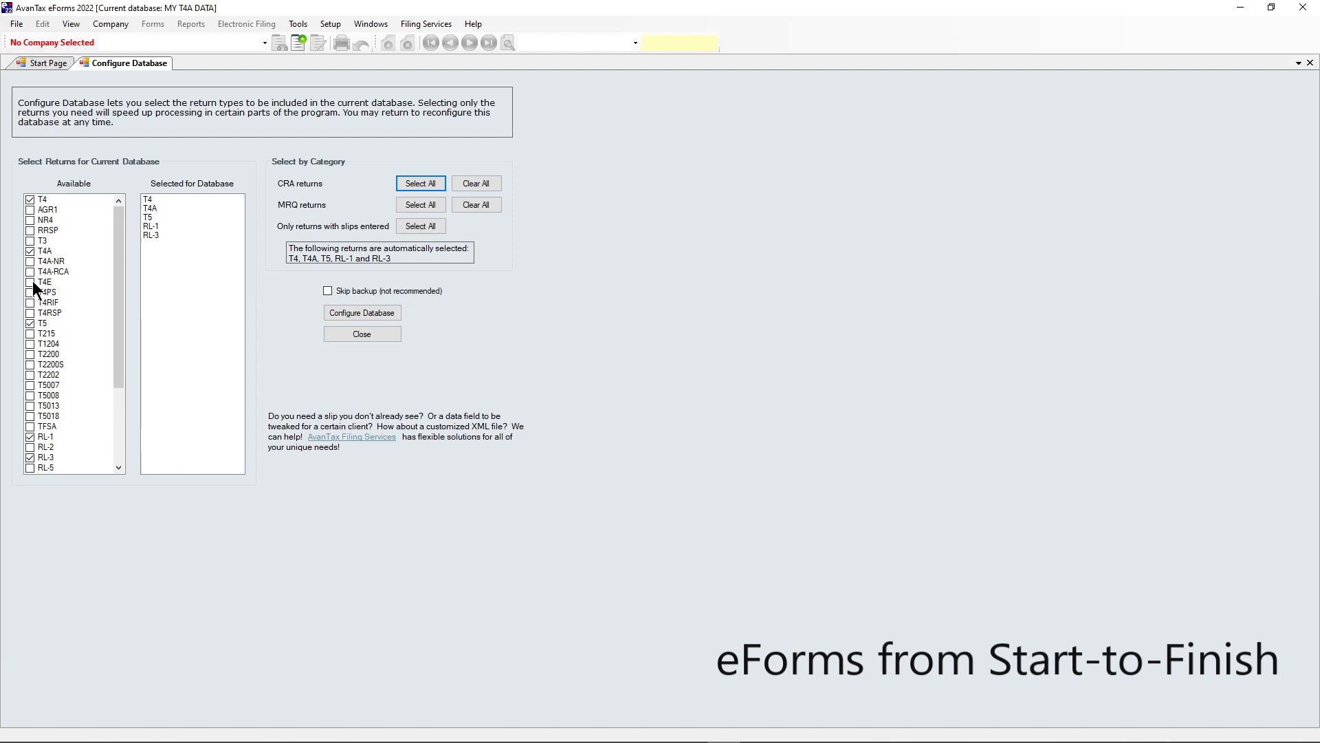
pyautogui.click(30, 220)
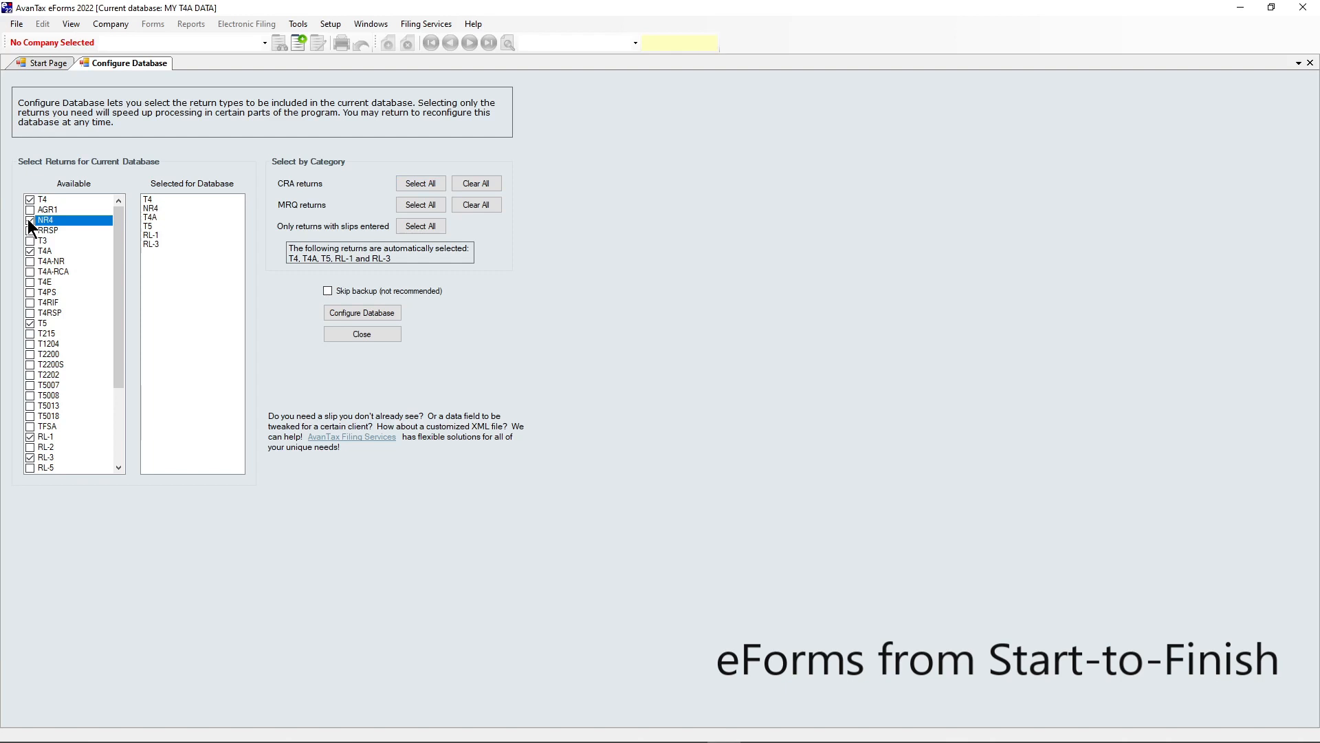
pyautogui.click(30, 259)
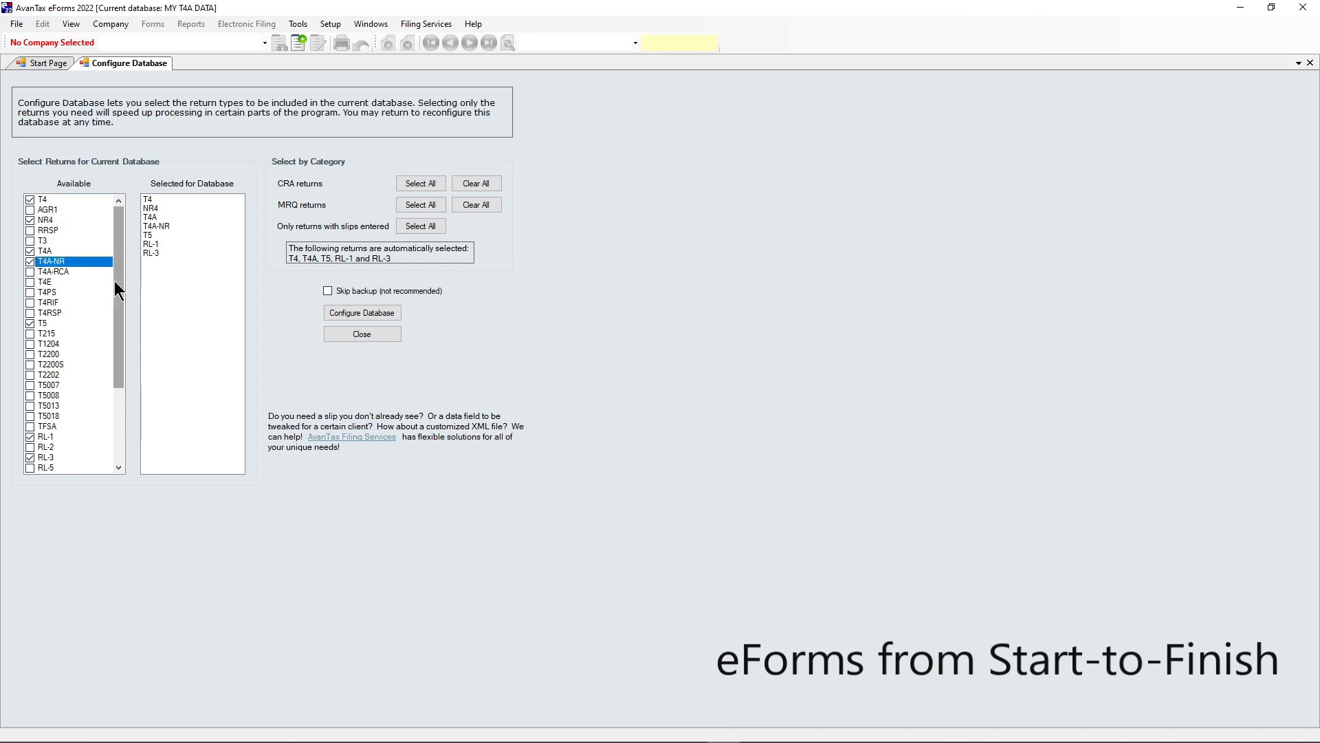
# Apply the database configuration with a backup to the default folder, and close the configuration page.
pyautogui.click(349, 308)
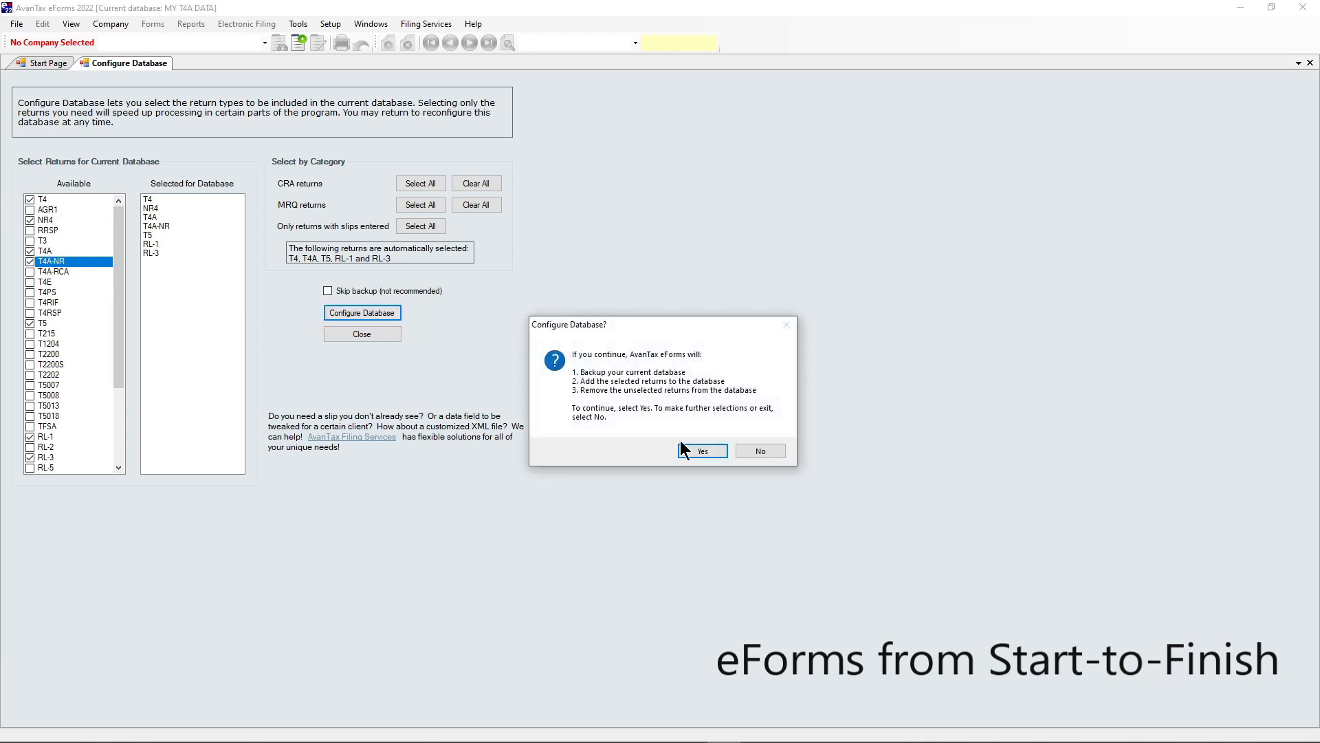
pyautogui.click(697, 450)
pyautogui.click(827, 469)
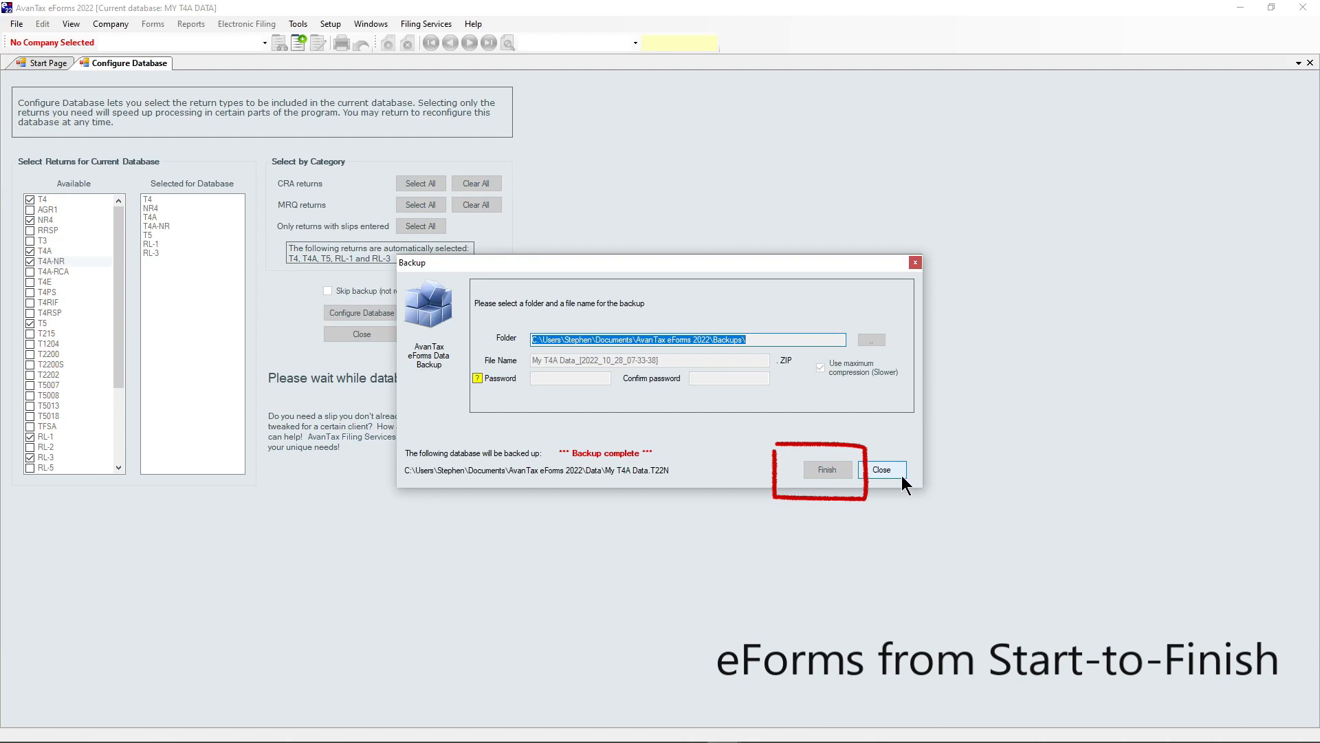
pyautogui.click(881, 470)
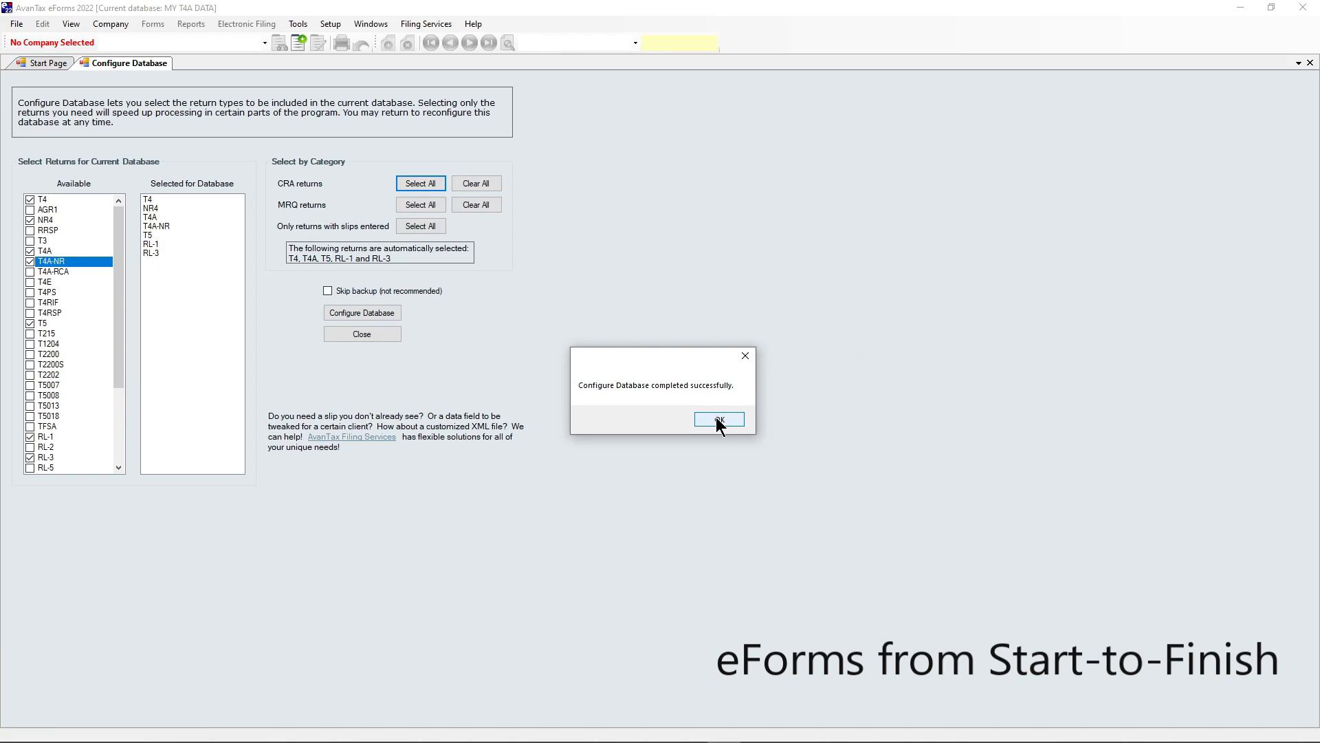
pyautogui.click(718, 419)
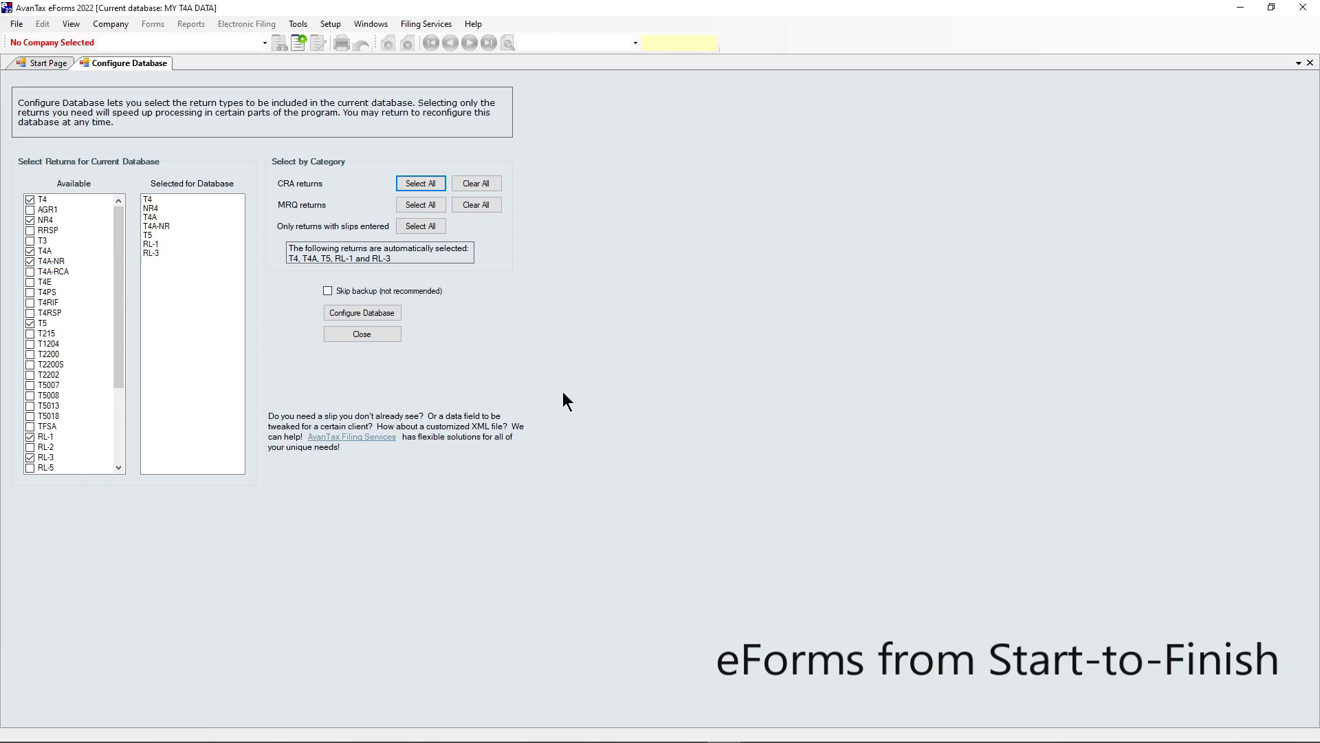
pyautogui.click(370, 334)
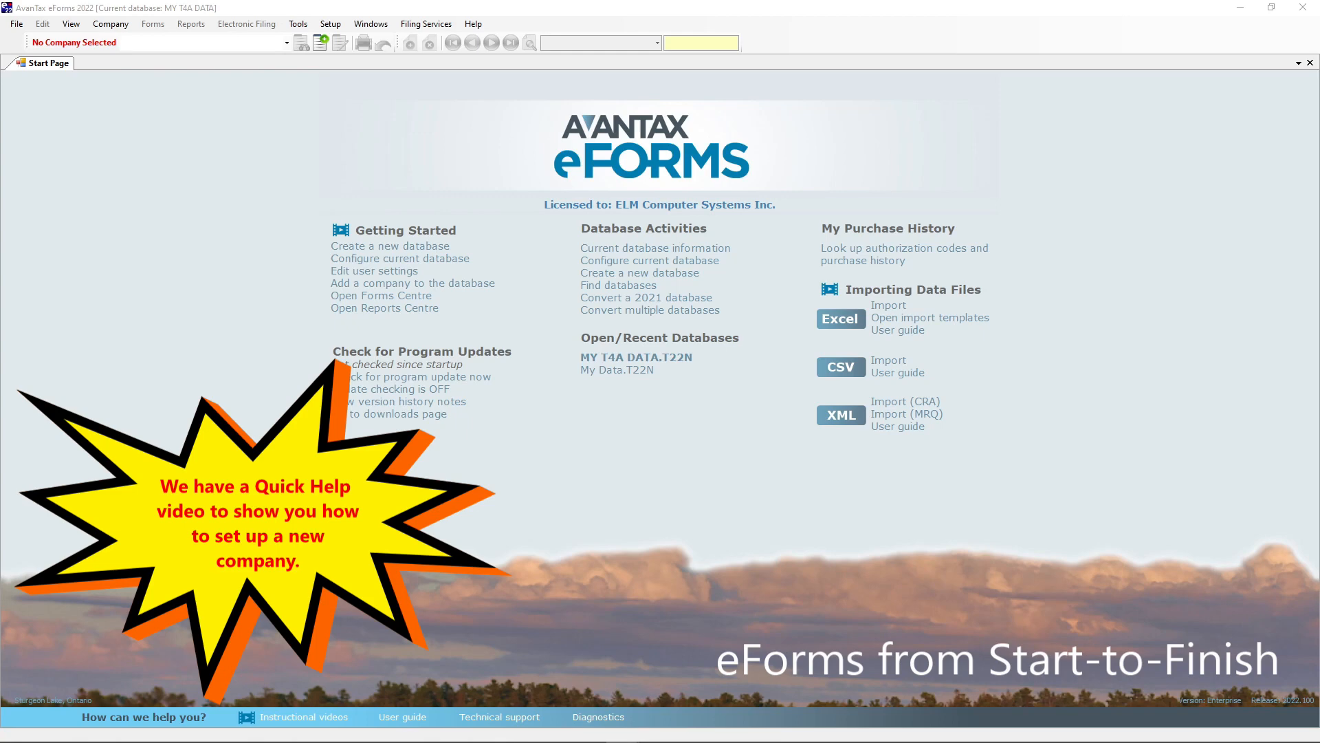
# Add a new company named My Company and close its setup form without entering further details.
pyautogui.click(105, 24)
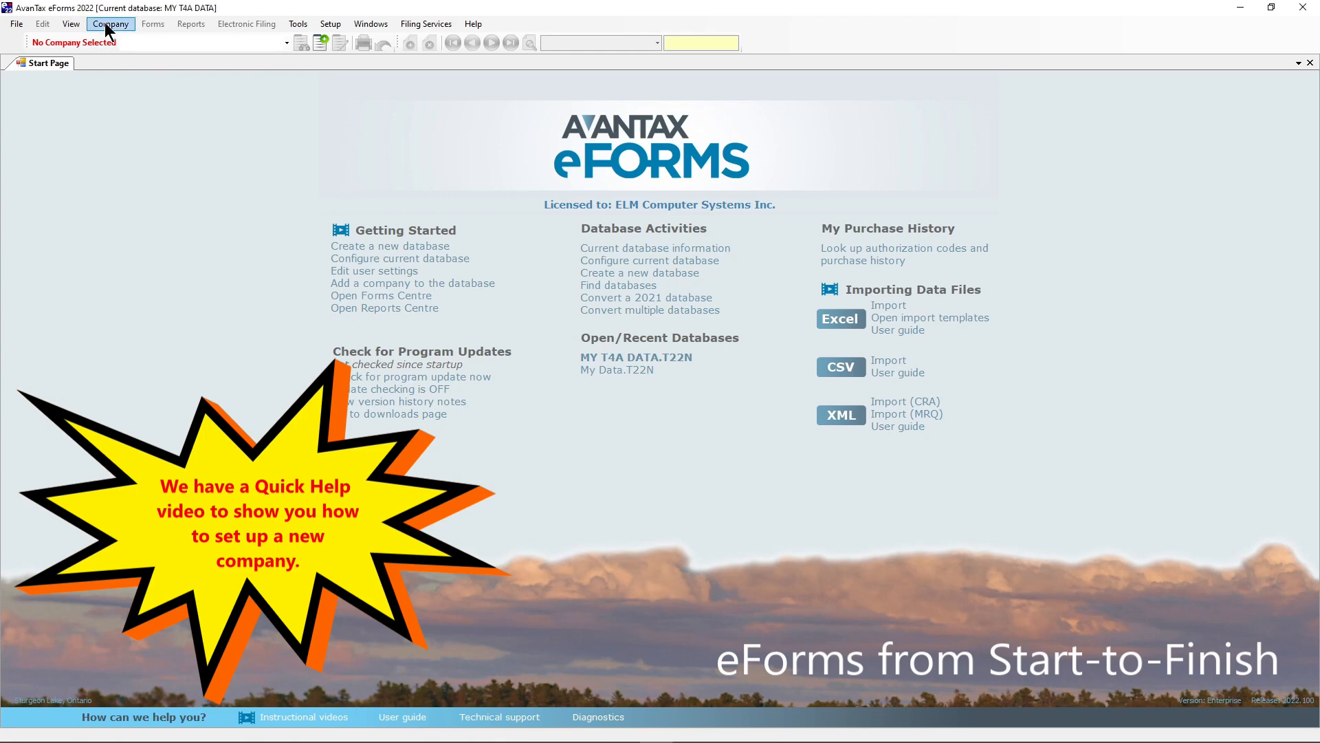
pyautogui.click(107, 28)
pyautogui.click(117, 41)
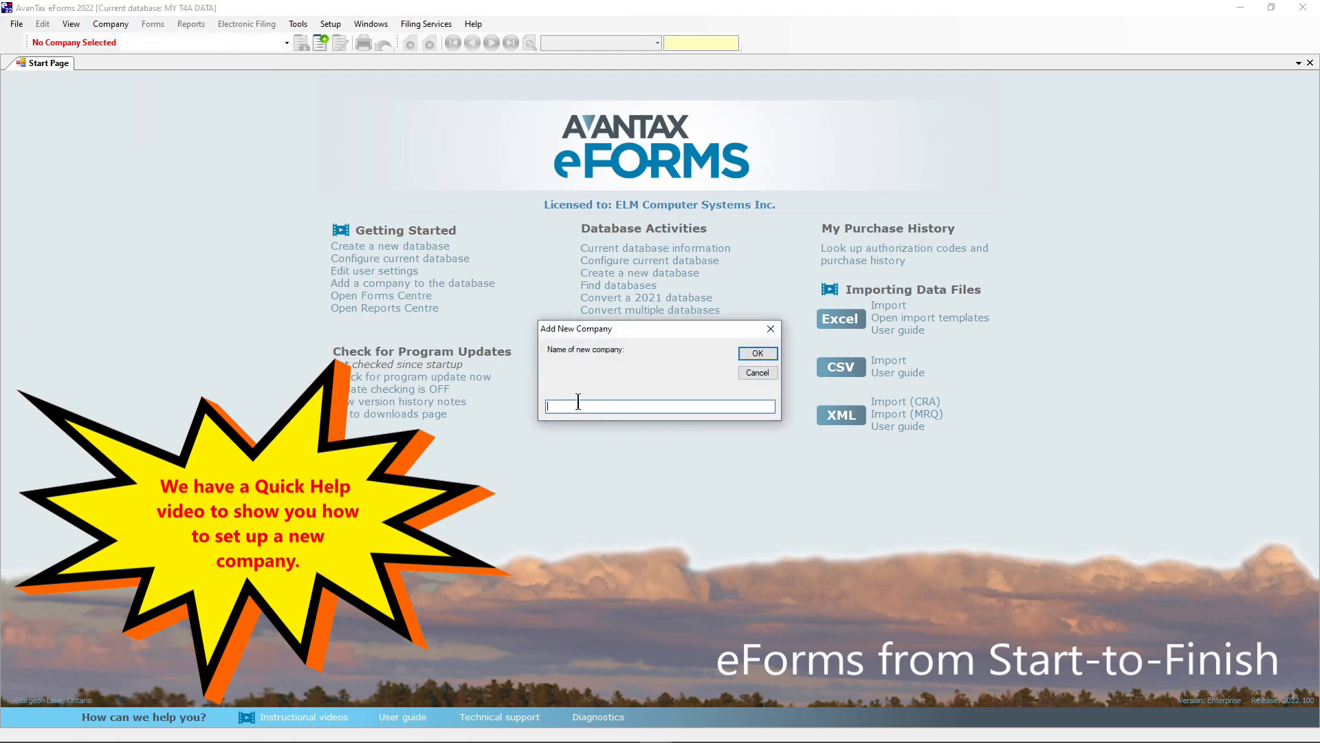
pyautogui.write('My Company')
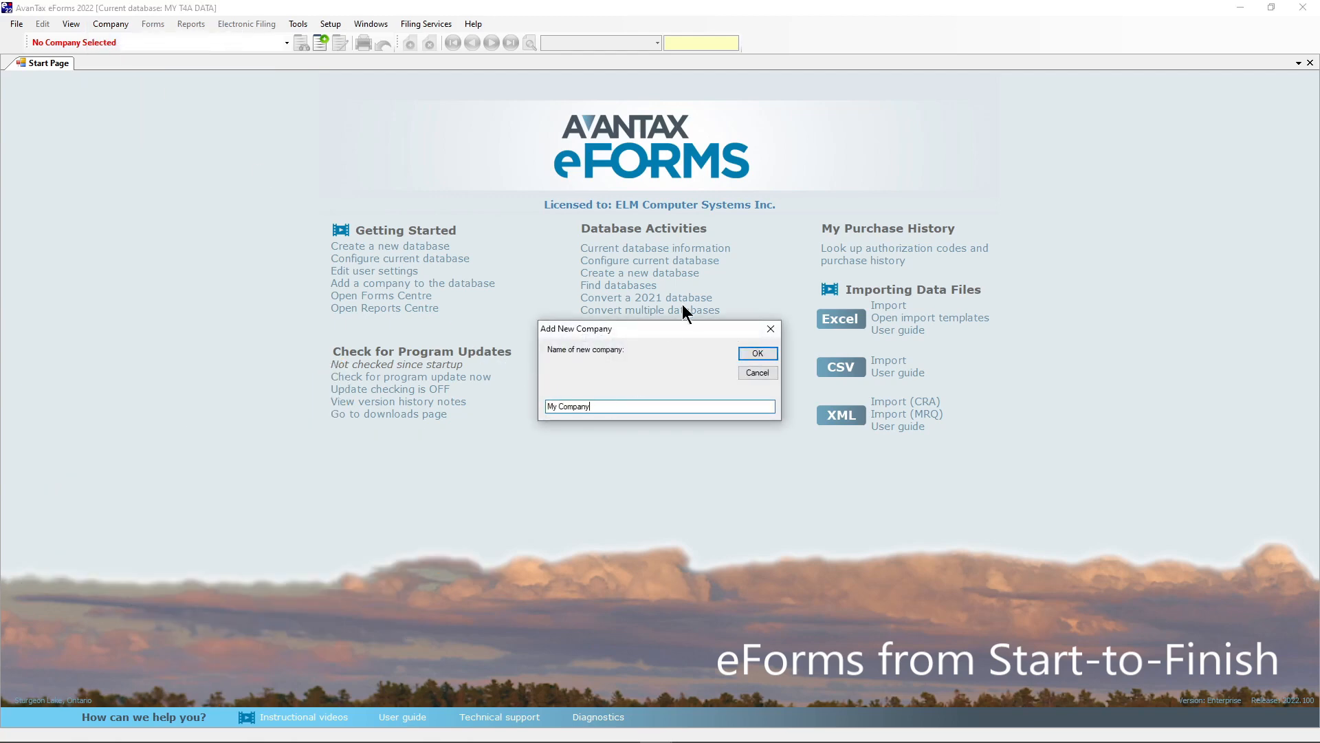
pyautogui.click(770, 352)
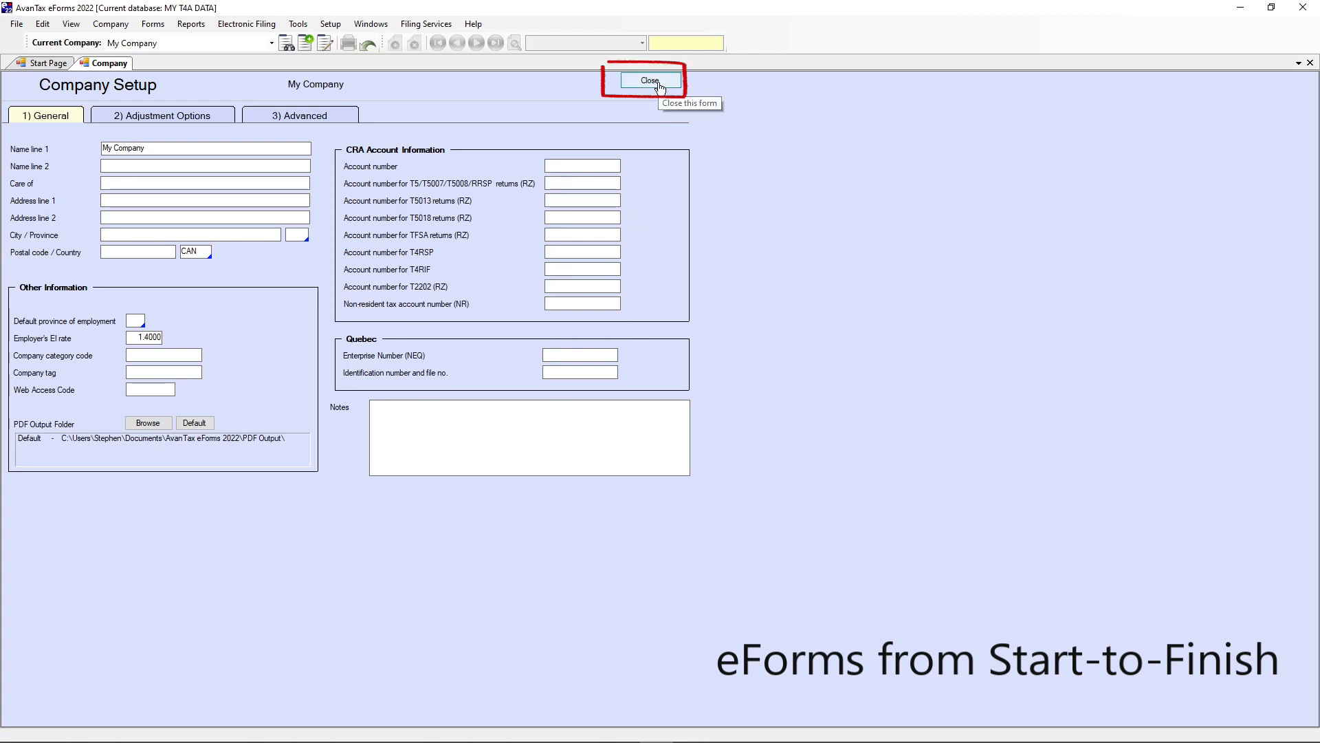
pyautogui.click(658, 83)
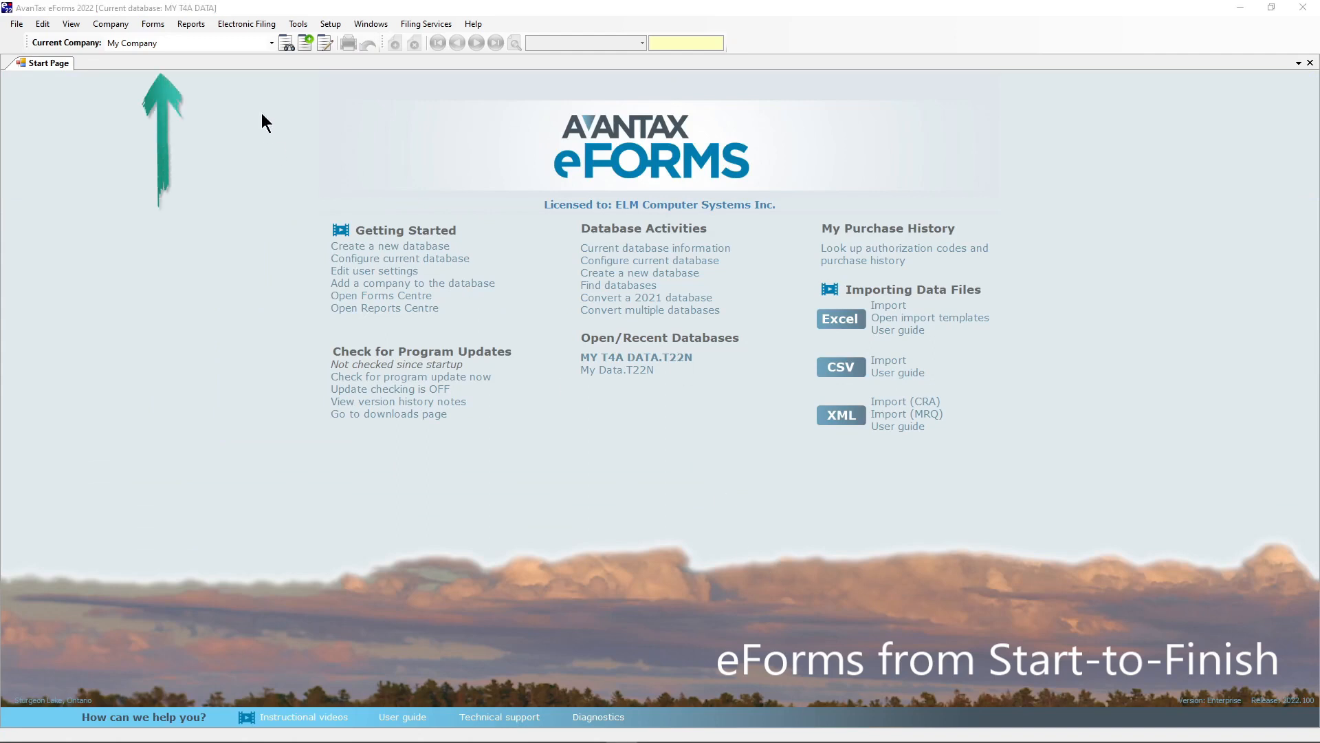
# Select My Company as the current company, and switch to the My Data.T22N database.
pyautogui.click(271, 41)
pyautogui.click(224, 56)
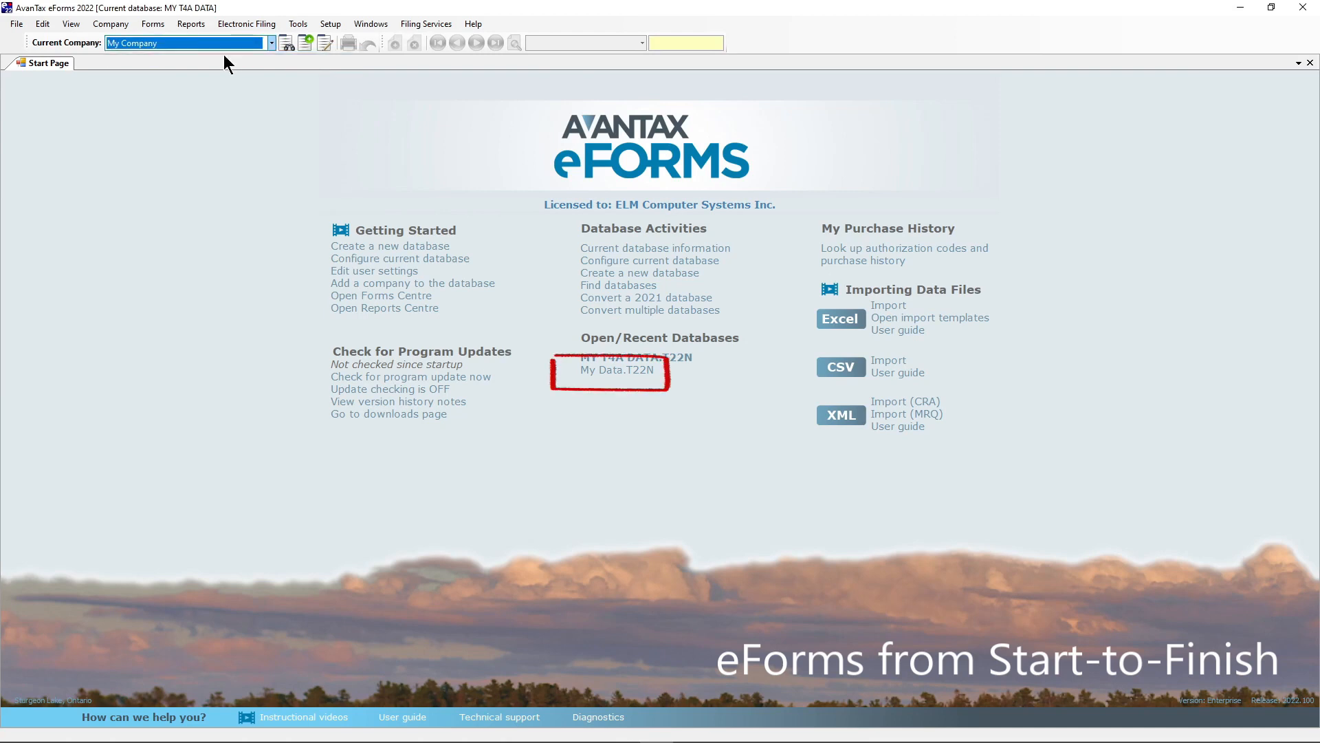
pyautogui.click(590, 371)
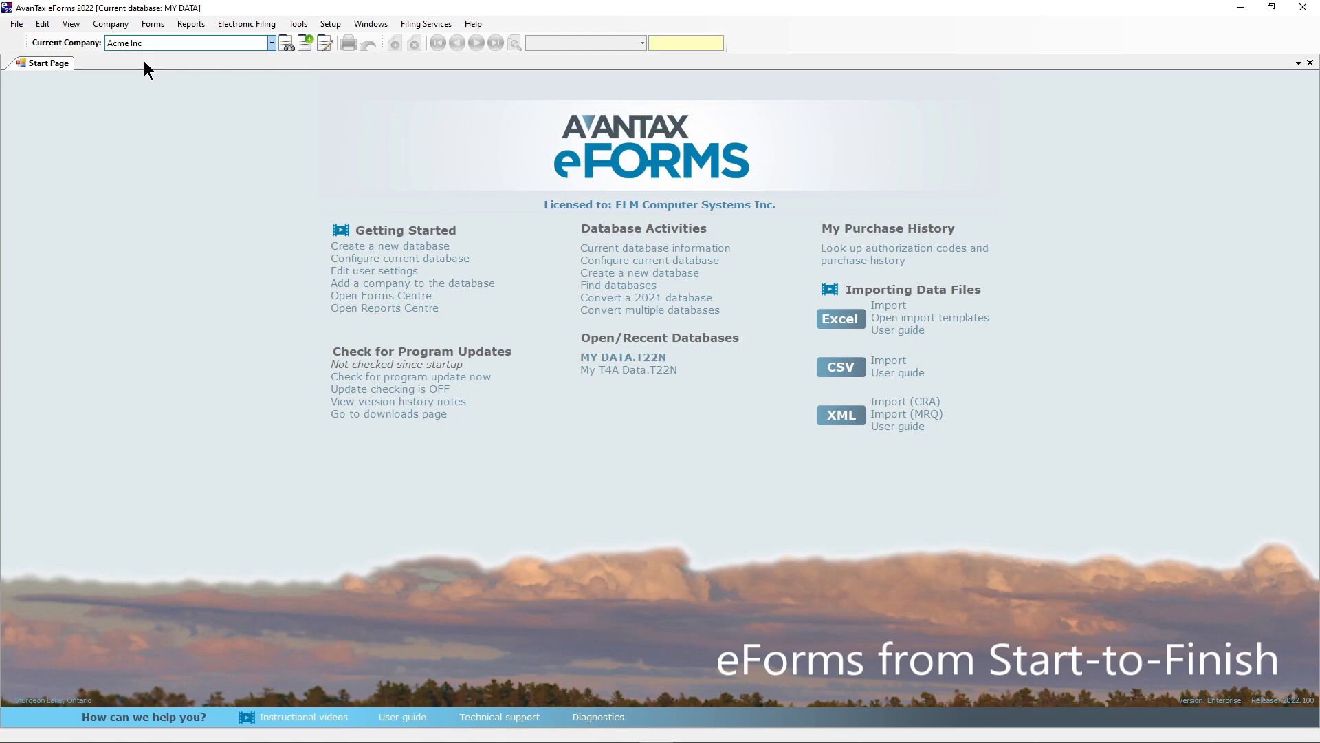
# Review the general address and CRA account details in Acme Inc's company setup, and close the form.
pyautogui.click(123, 24)
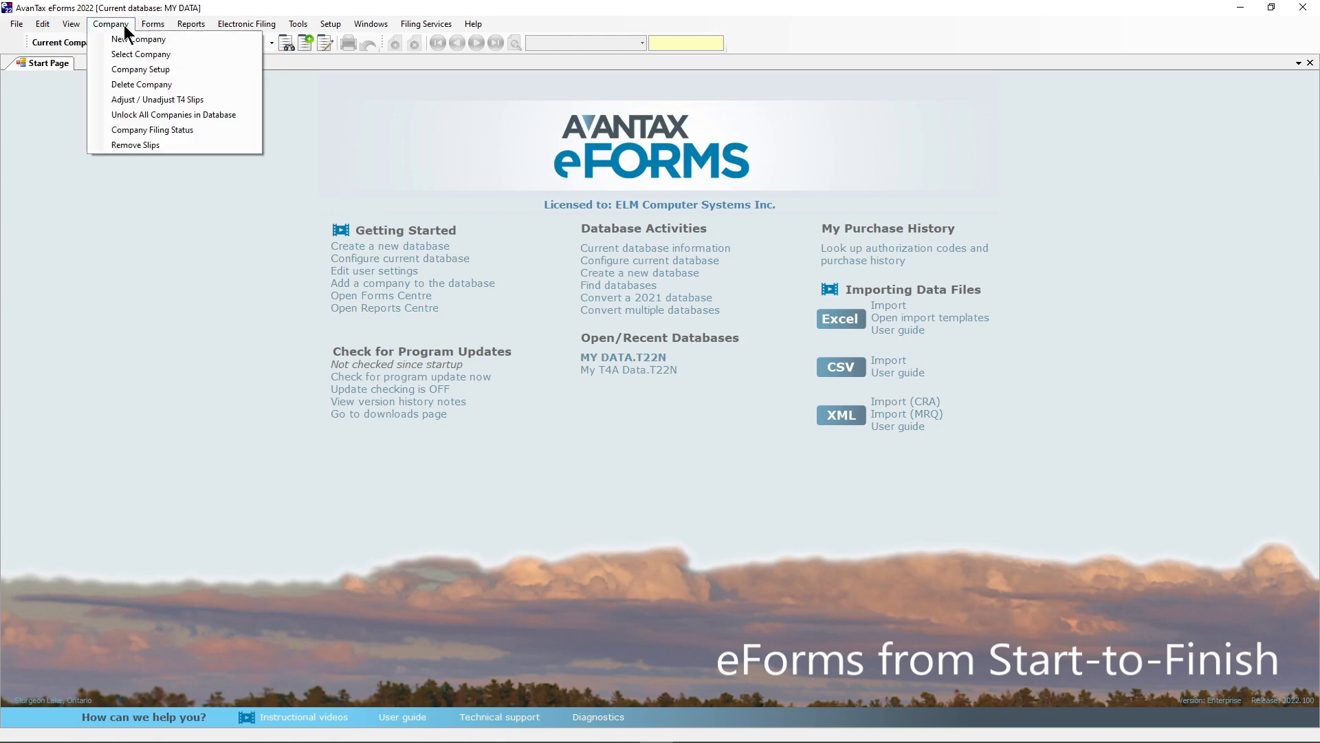
pyautogui.click(129, 66)
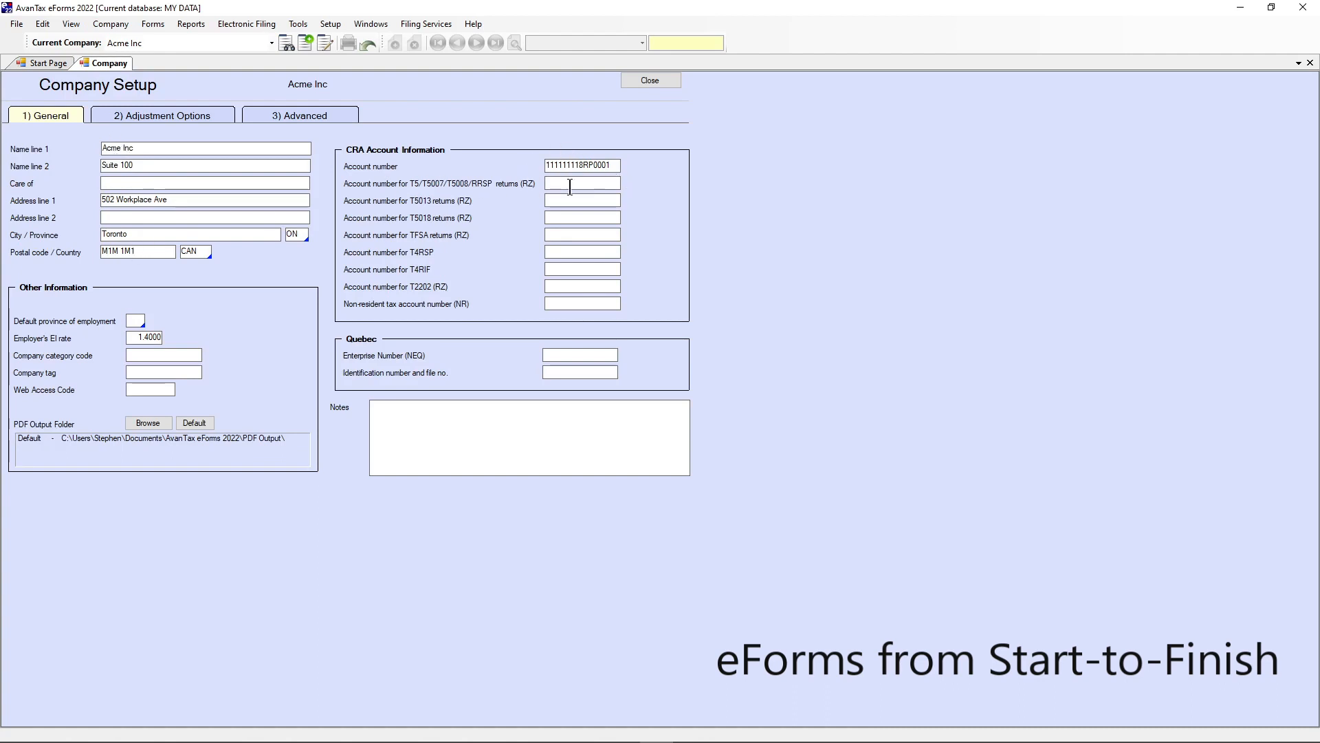
pyautogui.click(650, 80)
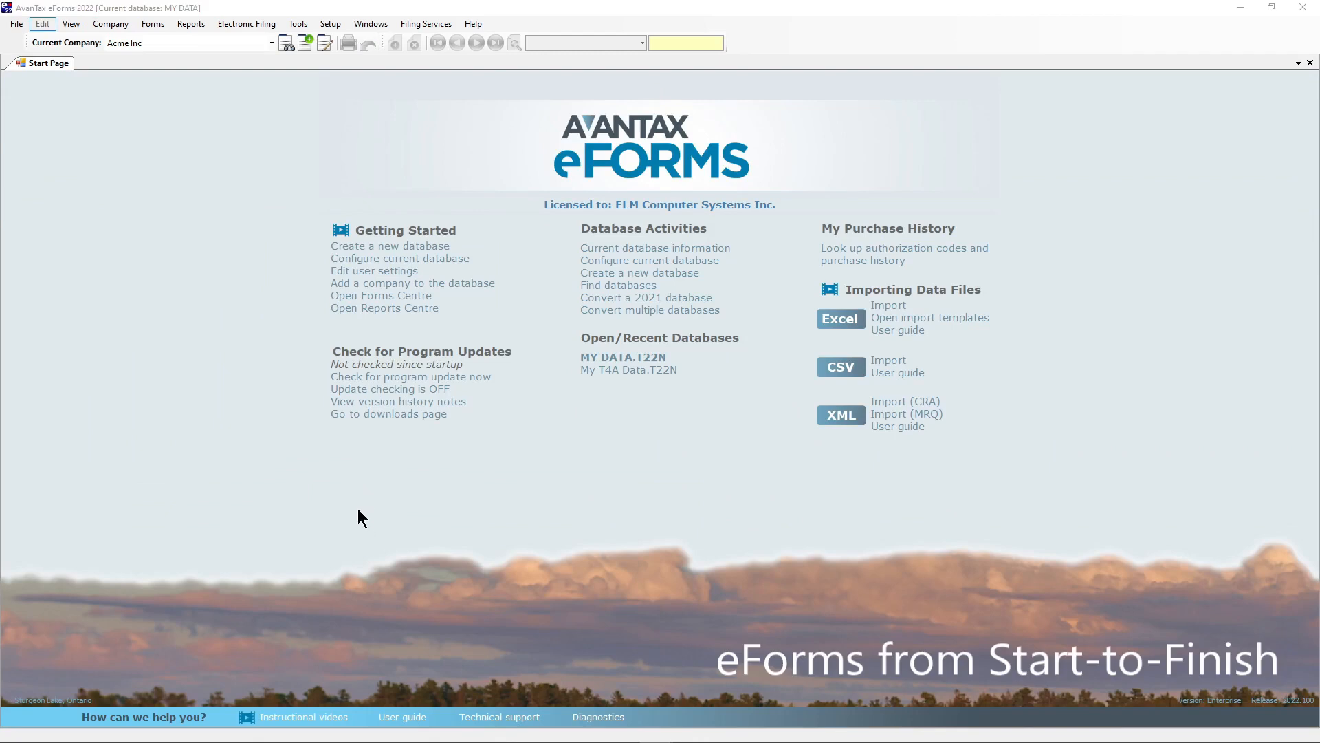
# Open the T4A Summary for Acme Inc and go from it to the T4A slips.
pyautogui.click(162, 23)
pyautogui.moveTo(165, 38)
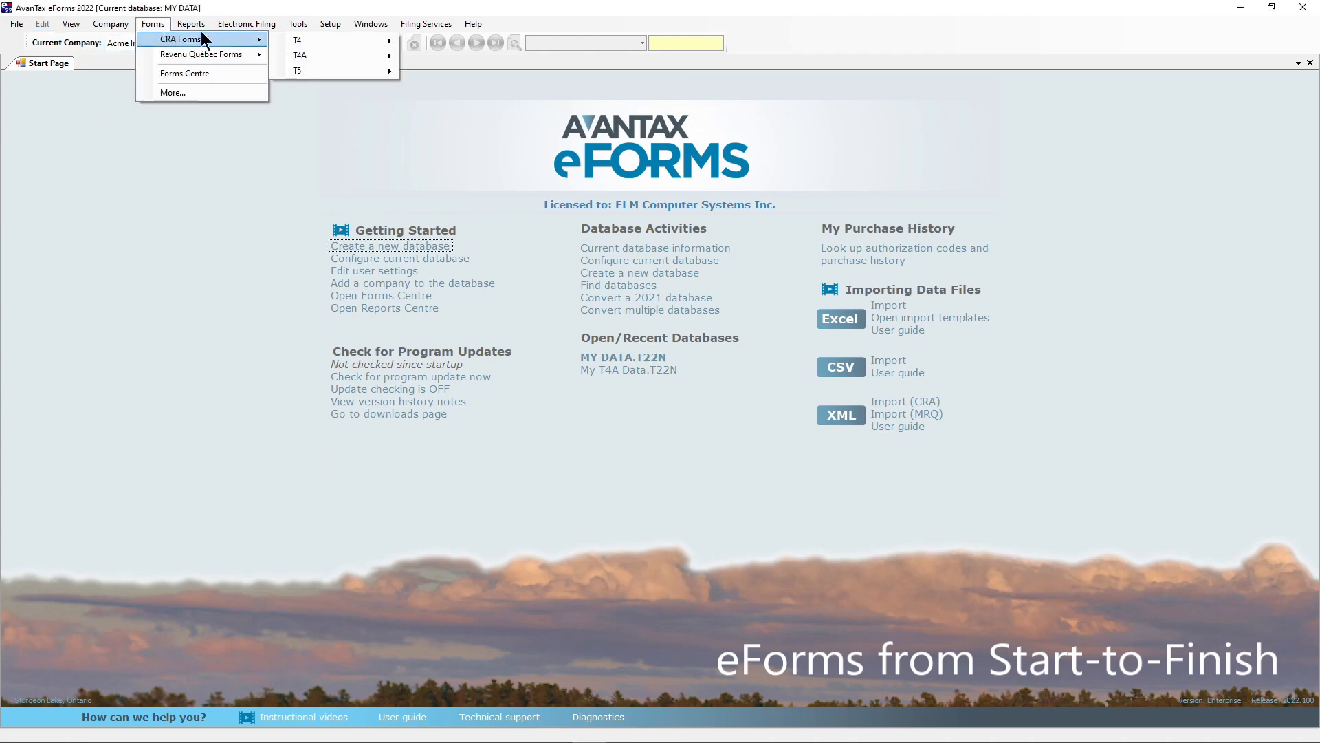
pyautogui.moveTo(294, 52)
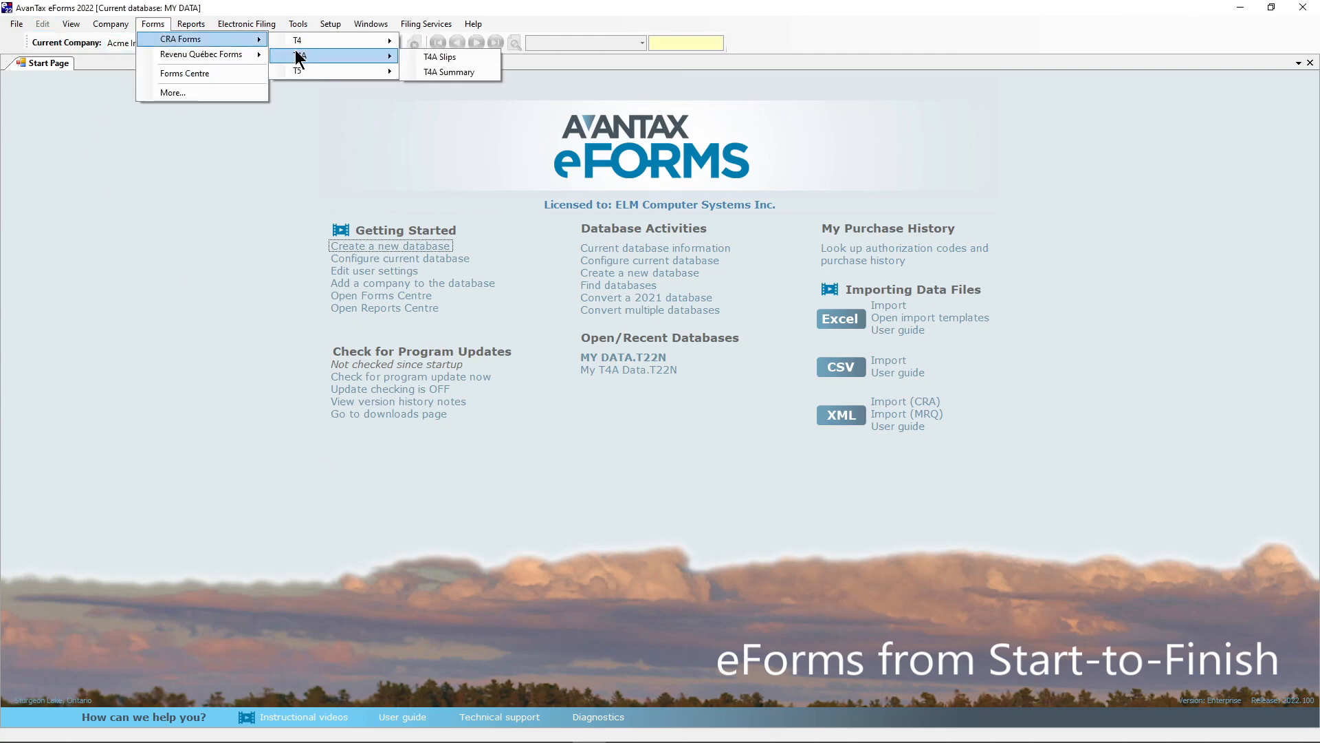
pyautogui.click(424, 70)
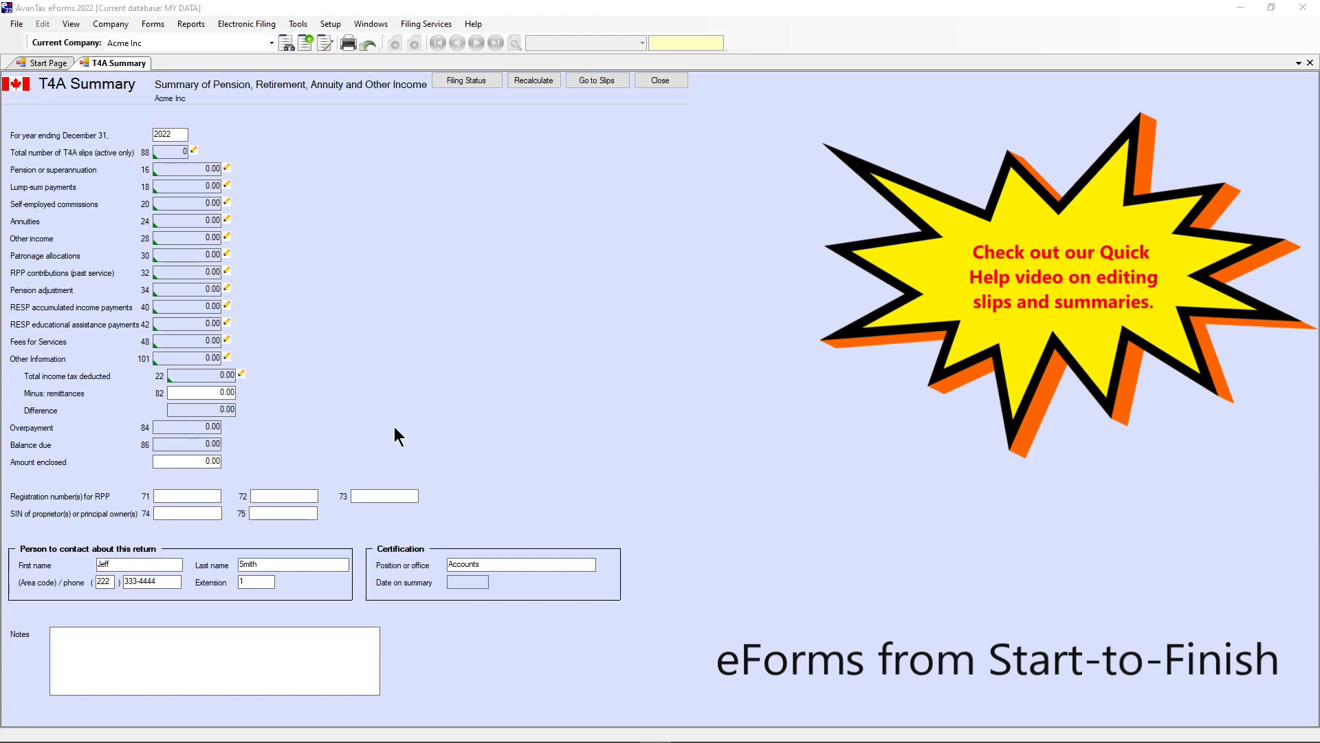
pyautogui.click(621, 85)
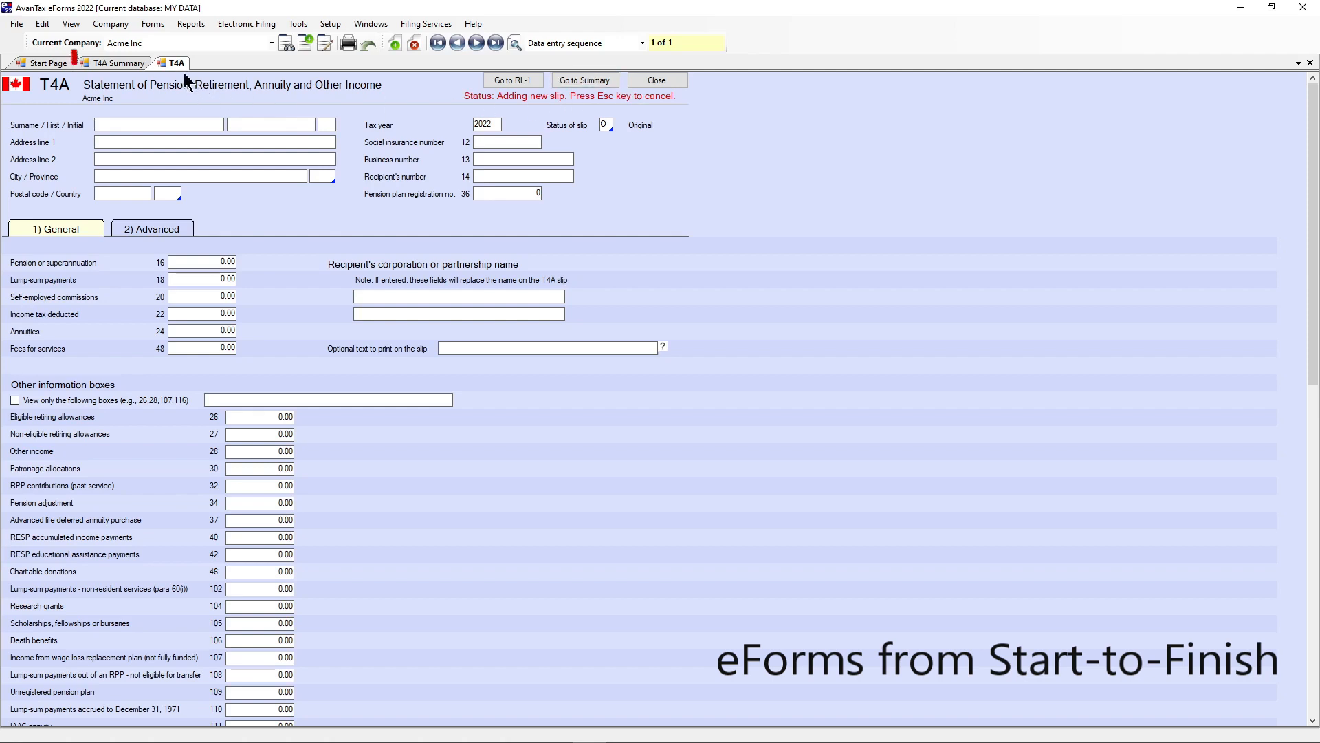
# Switch between the open T4A Summary and T4A slip forms, and look up the T4A entries among the CRA forms.
pyautogui.click(117, 64)
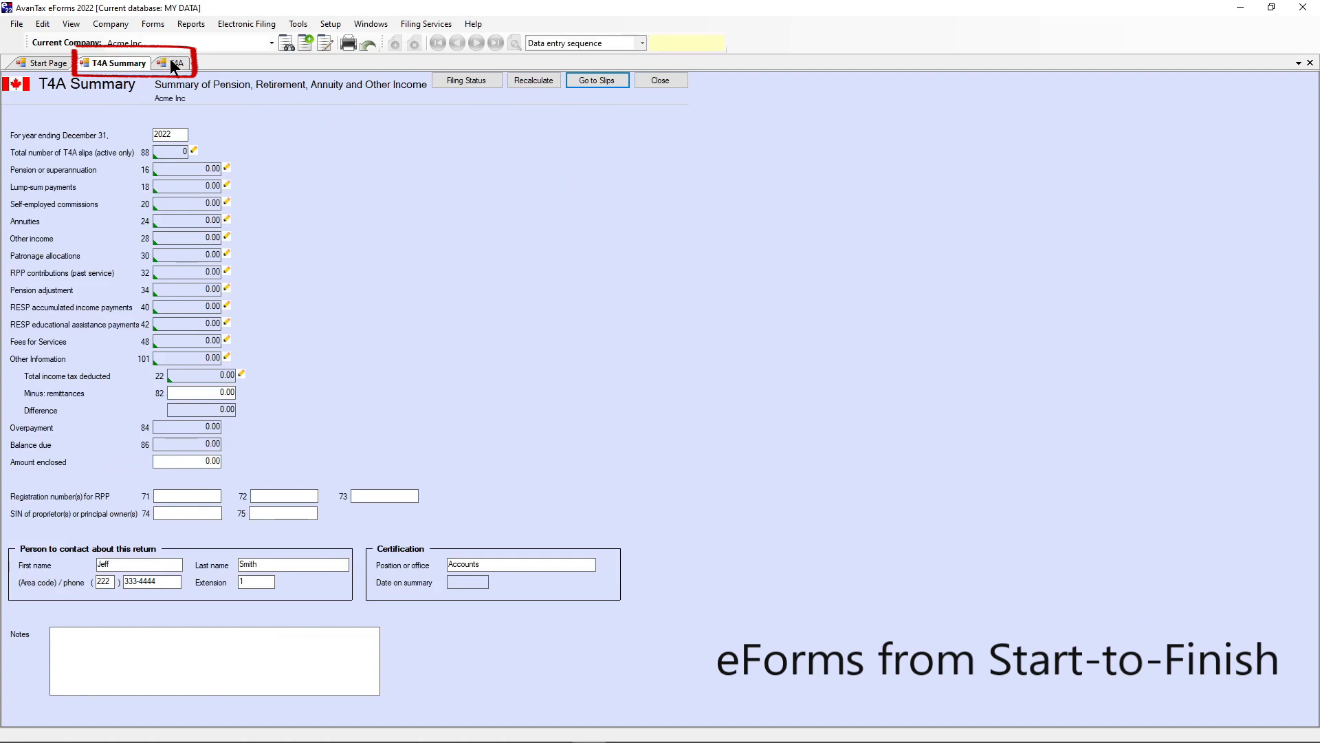
pyautogui.click(172, 62)
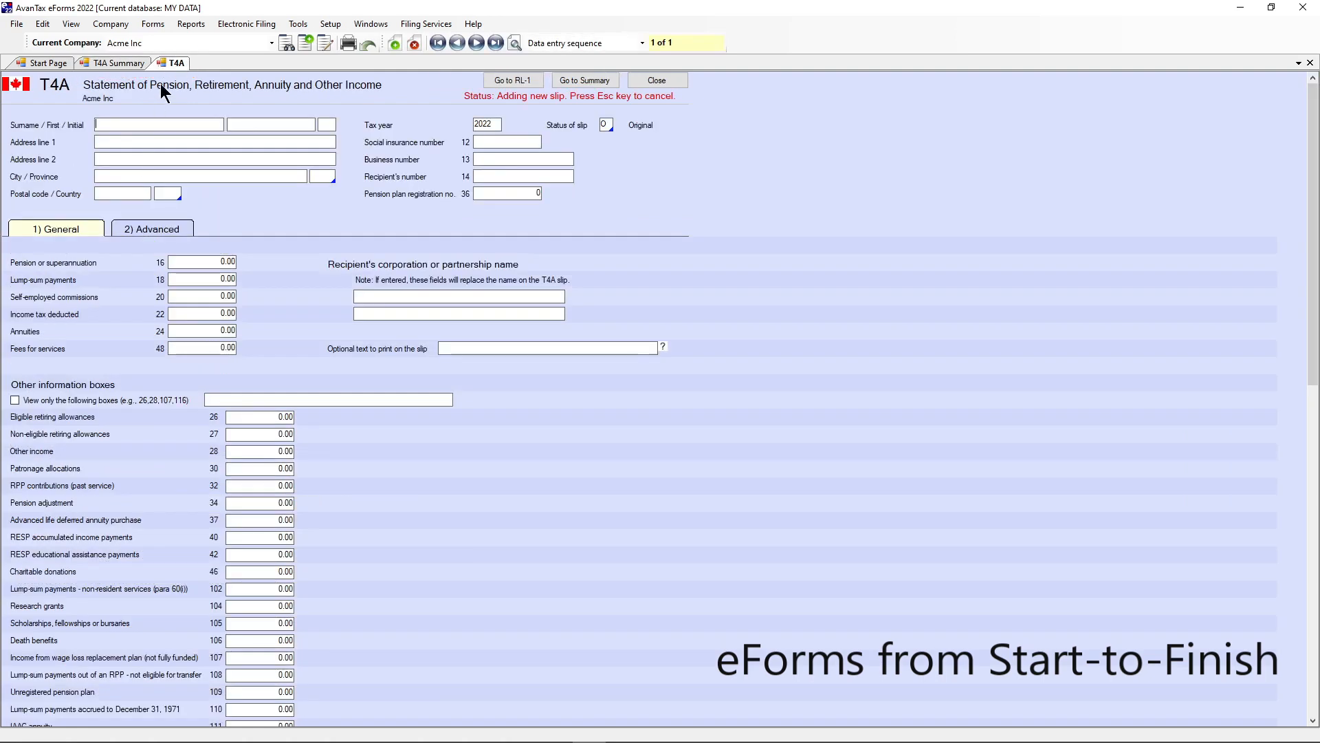
pyautogui.click(153, 24)
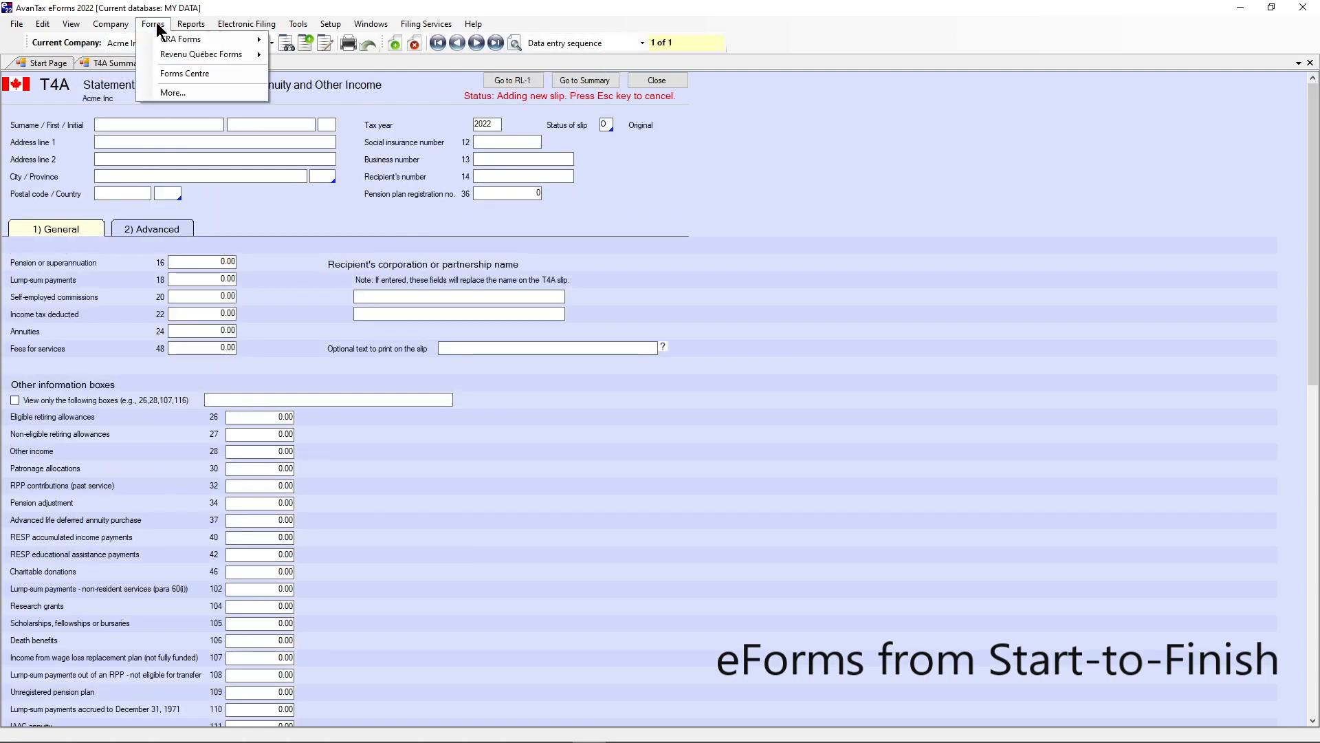
pyautogui.moveTo(254, 44)
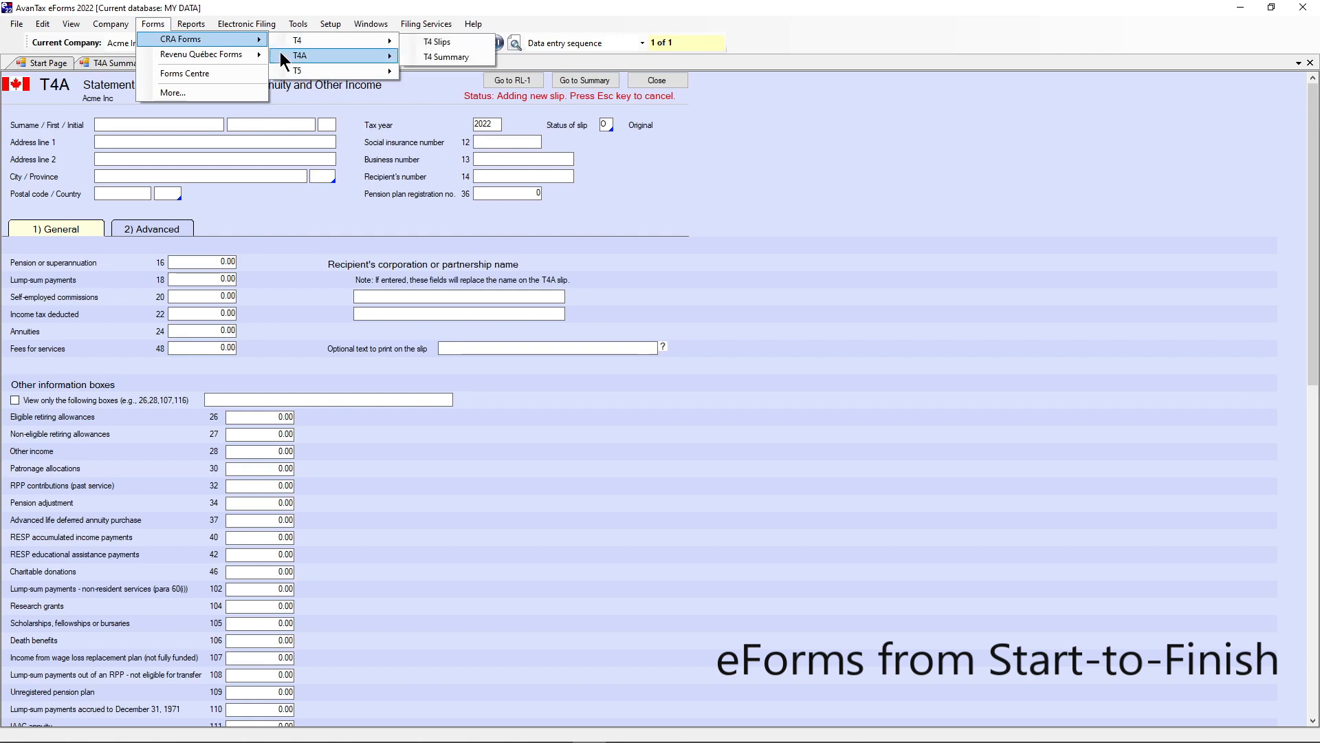
pyautogui.moveTo(393, 62)
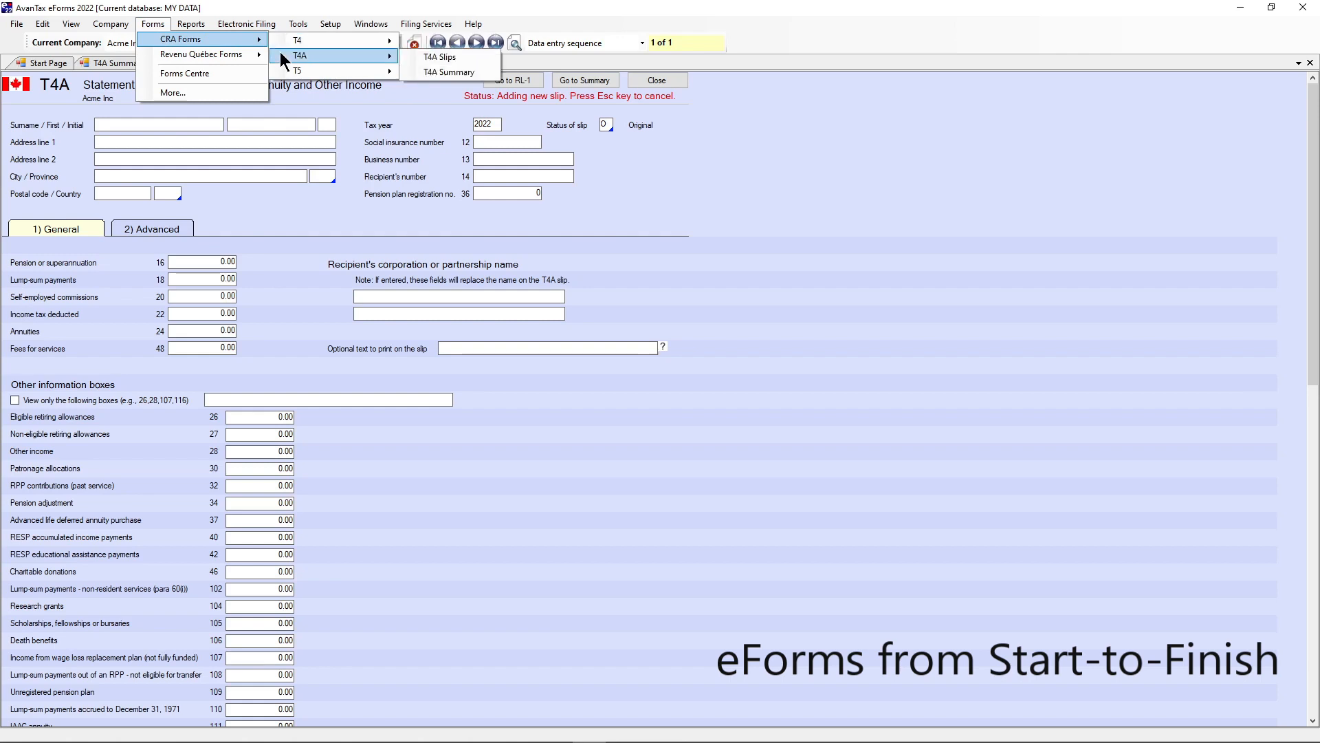
pyautogui.click(441, 70)
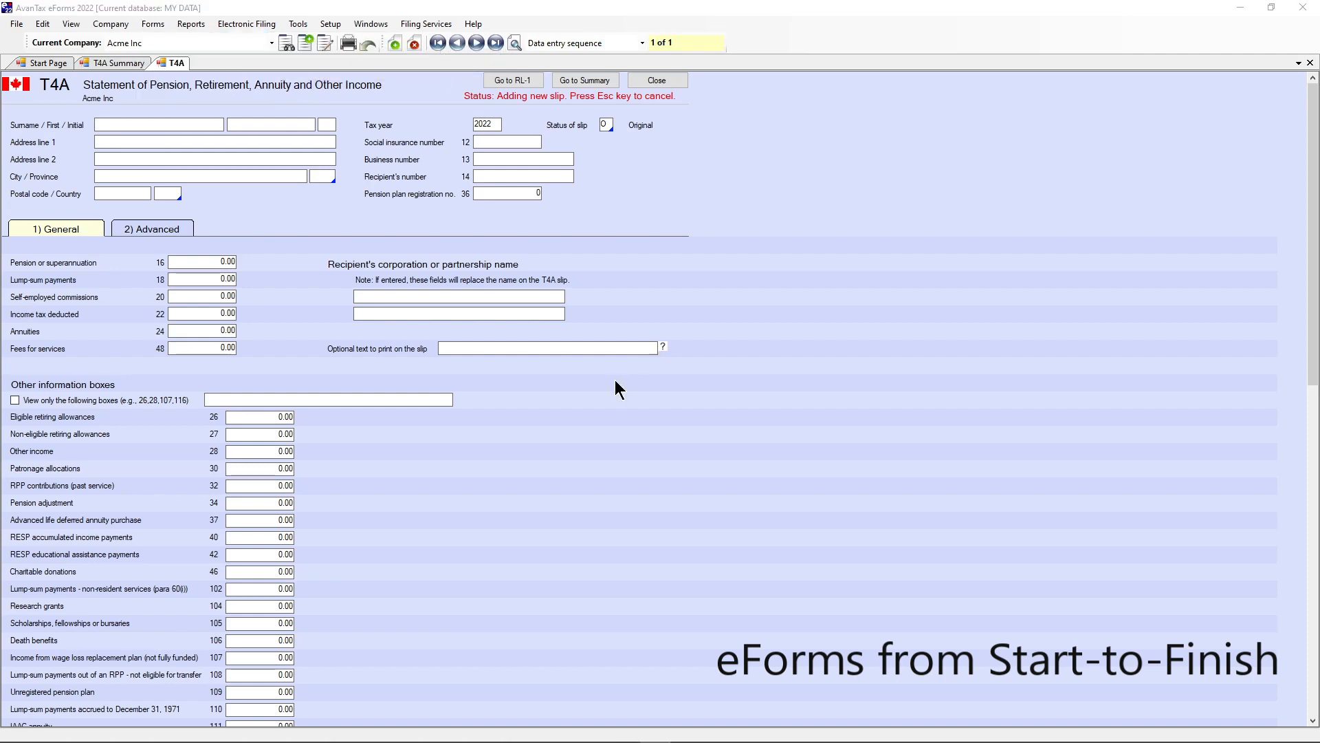
# Return to the start page, open the Excel import templates workbook, and show its blank T4A sheet.
pyautogui.click(49, 63)
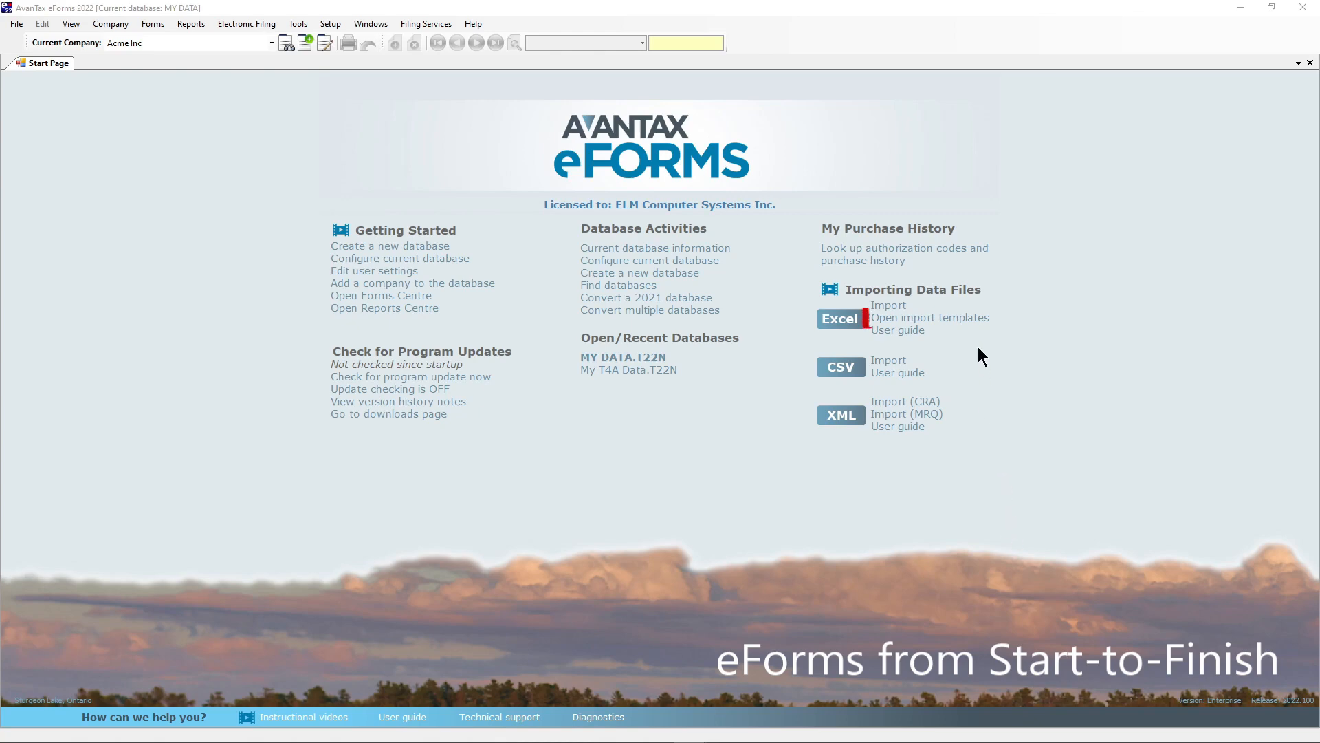
pyautogui.click(958, 323)
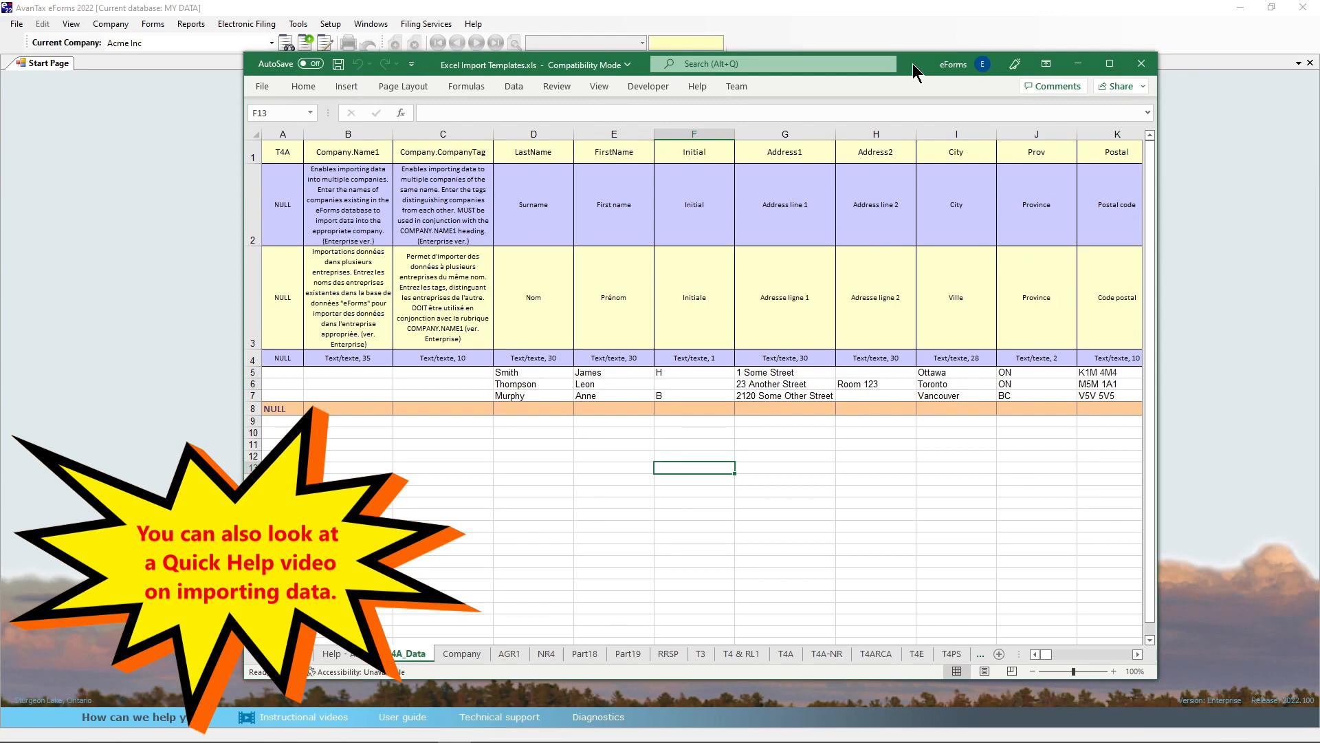
pyautogui.click(789, 655)
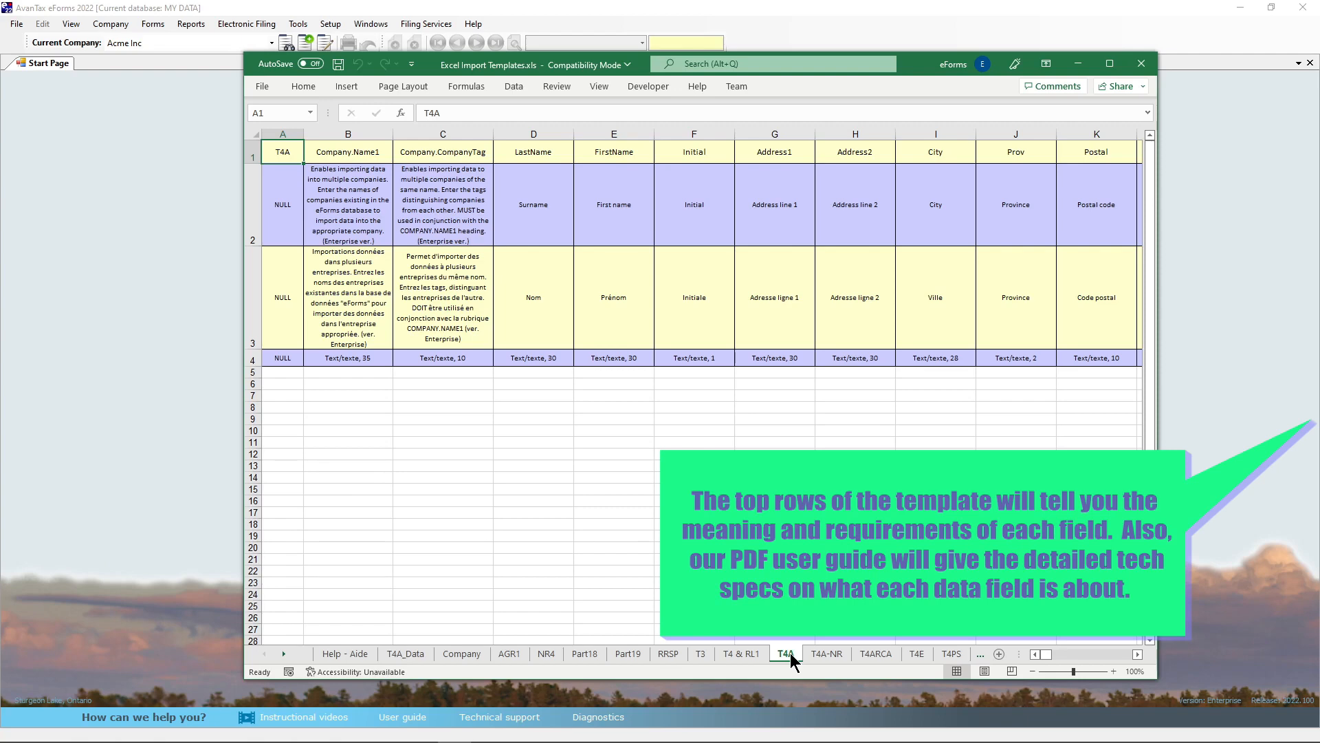
# Show the T4A_Data sheet and examine the recipient name and address columns of its first data row.
pyautogui.click(425, 657)
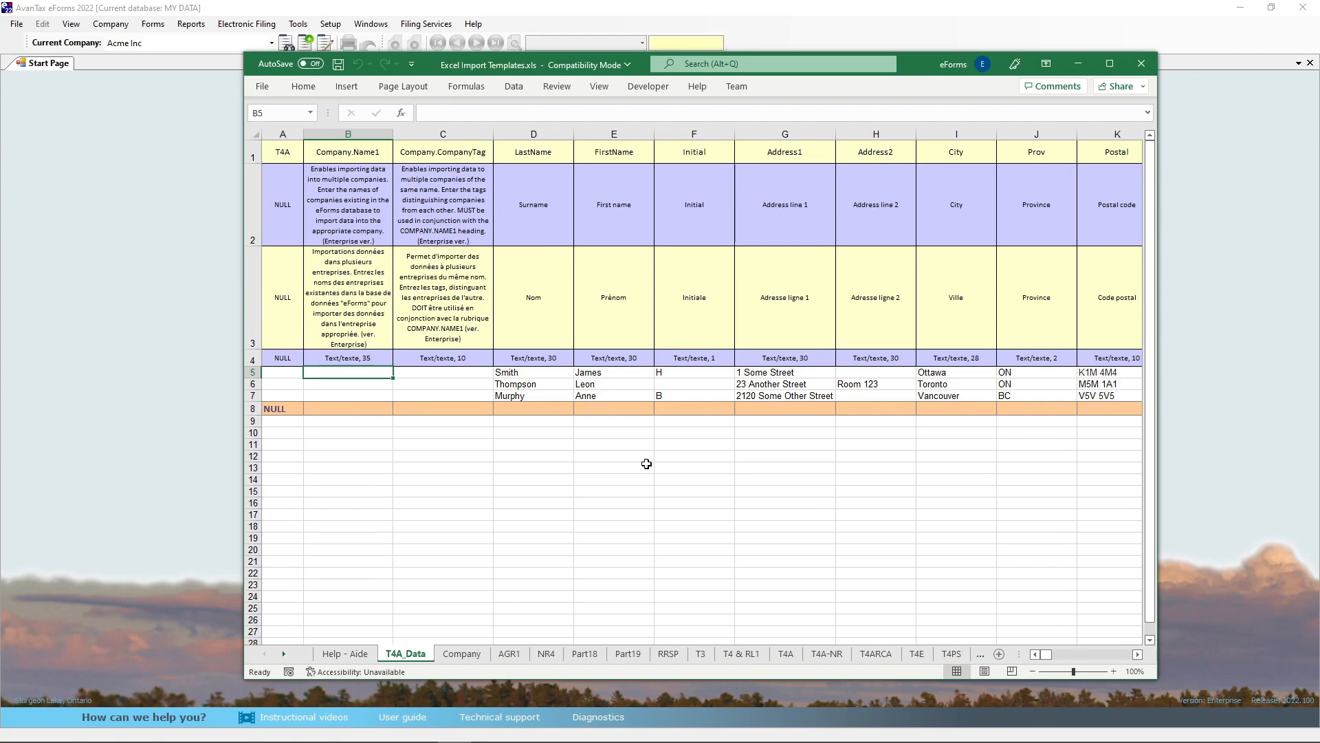
pyautogui.press('Right')
pyautogui.press('Right')
pyautogui.press('Right')
pyautogui.press('Right')
pyautogui.press('Right')
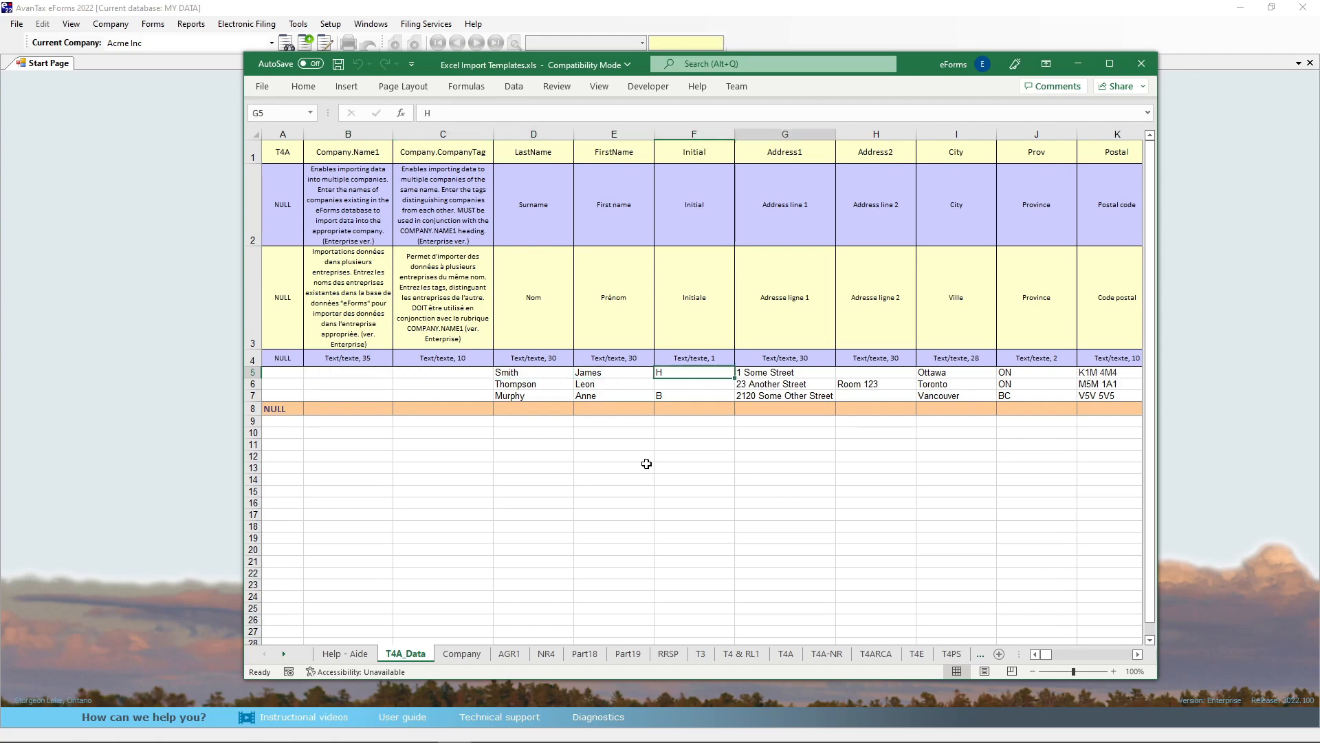
pyautogui.press('Left')
pyautogui.press('Right')
pyautogui.press('Right')
pyautogui.press('Right')
pyautogui.press('Right')
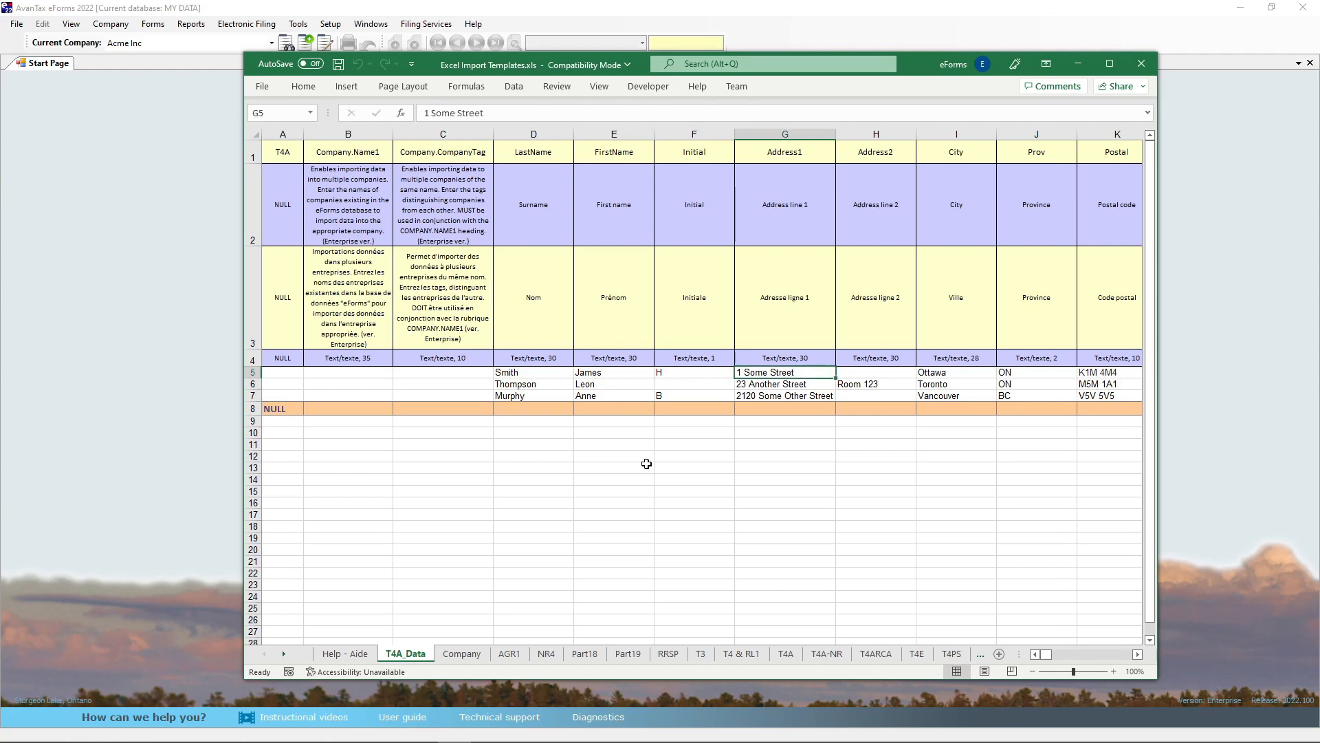
pyautogui.press('Right')
pyautogui.press('Right')
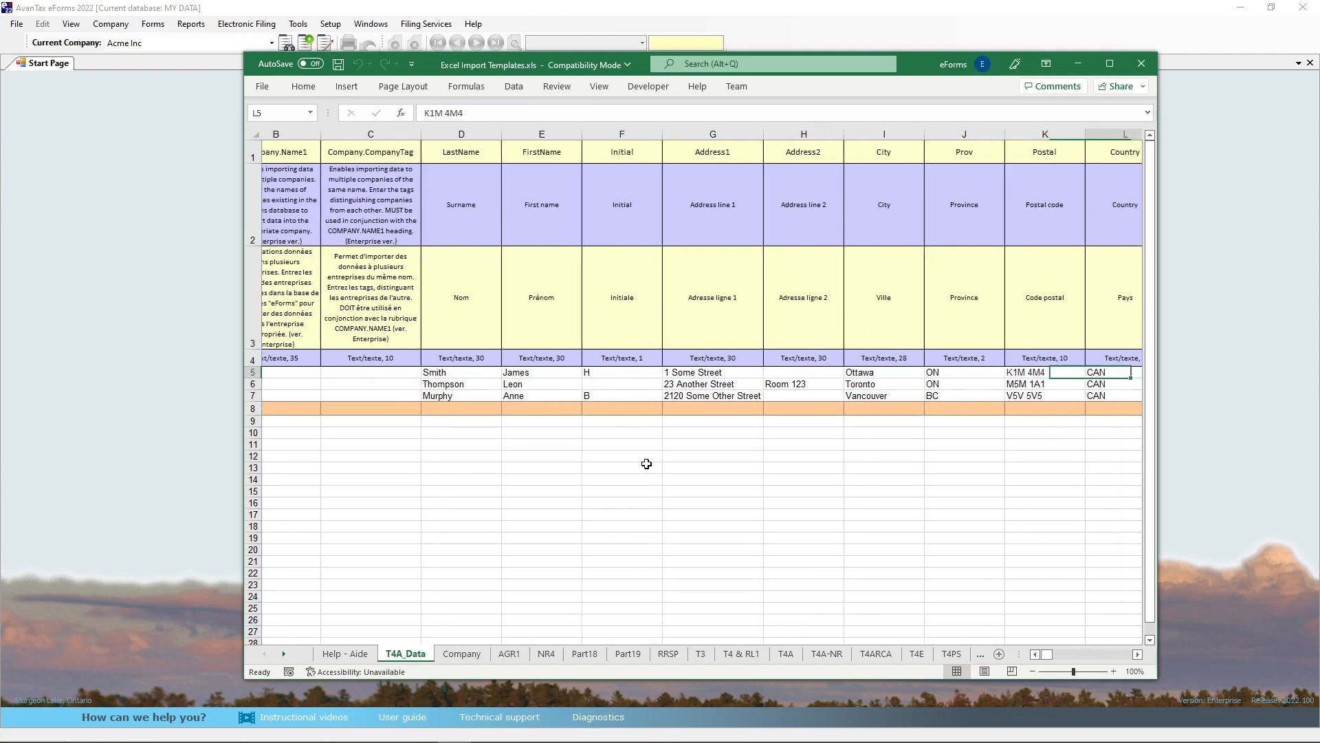
# Examine the tax year, slip status, social insurance number and recipient number columns in the first data row.
pyautogui.press('Right')
pyautogui.press('Right')
pyautogui.press('Right')
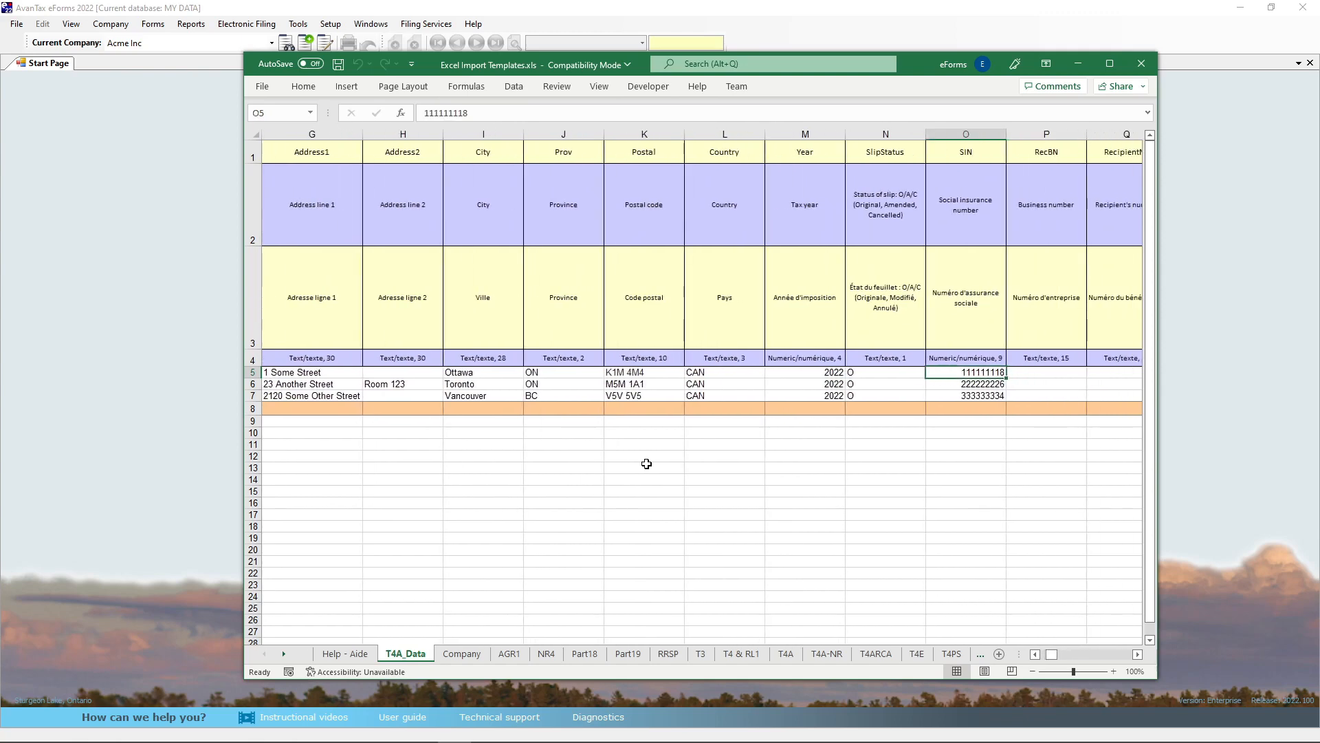
pyautogui.press('Left')
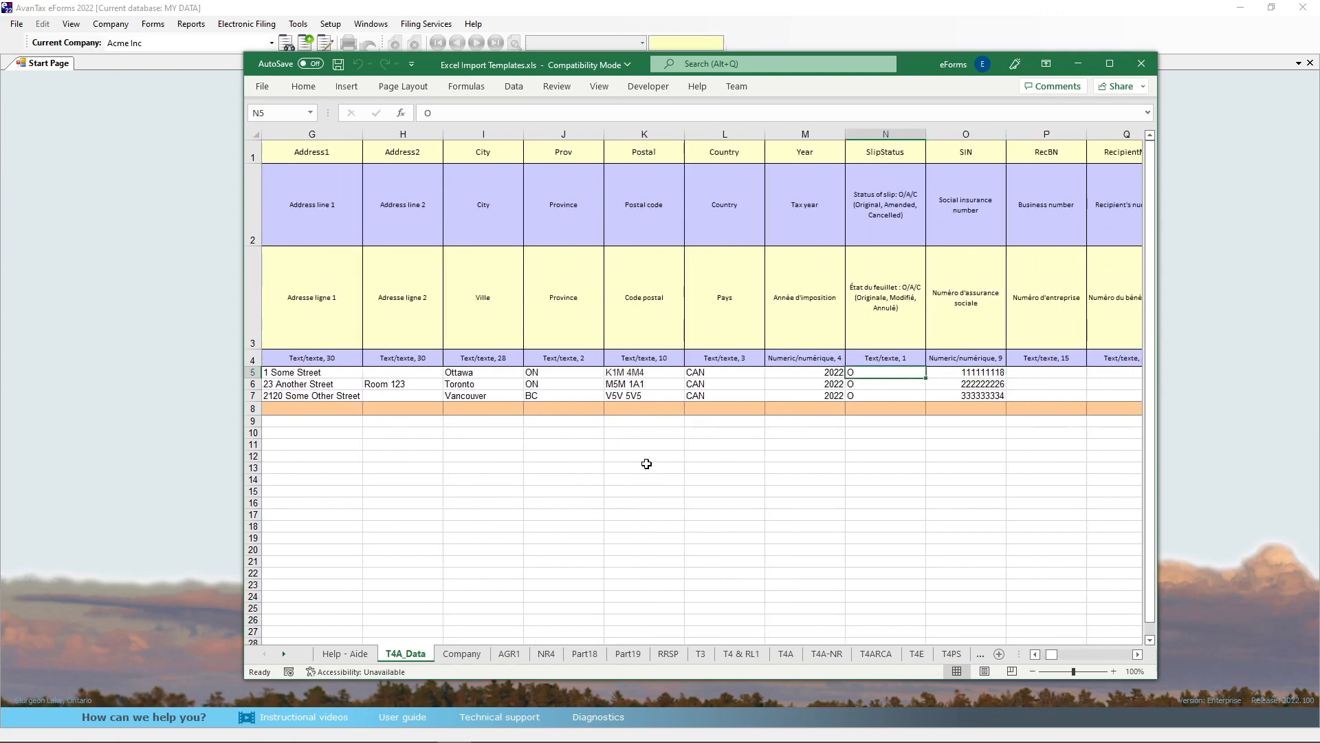
pyautogui.press('Right')
pyautogui.press('Right')
pyautogui.press('Right')
pyautogui.press('Right')
pyautogui.press('Right')
pyautogui.press('Right')
pyautogui.press('Right')
pyautogui.press('Right')
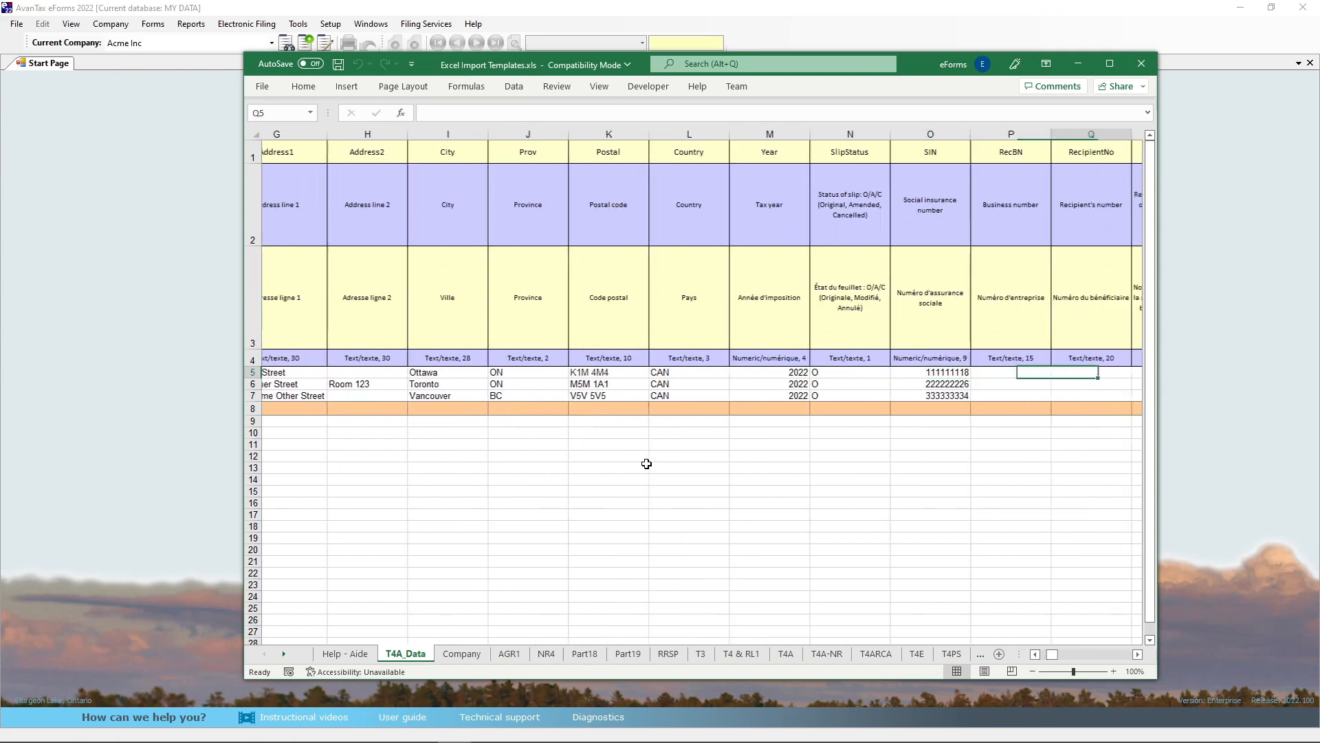
# Examine the amount columns in the first data row, and return to the Other income amount.
pyautogui.press('Right')
pyautogui.press('Right')
pyautogui.press('Right')
pyautogui.press('Right')
pyautogui.press('Right')
pyautogui.press('Right')
pyautogui.press('Right')
pyautogui.press('Right')
pyautogui.press('Right')
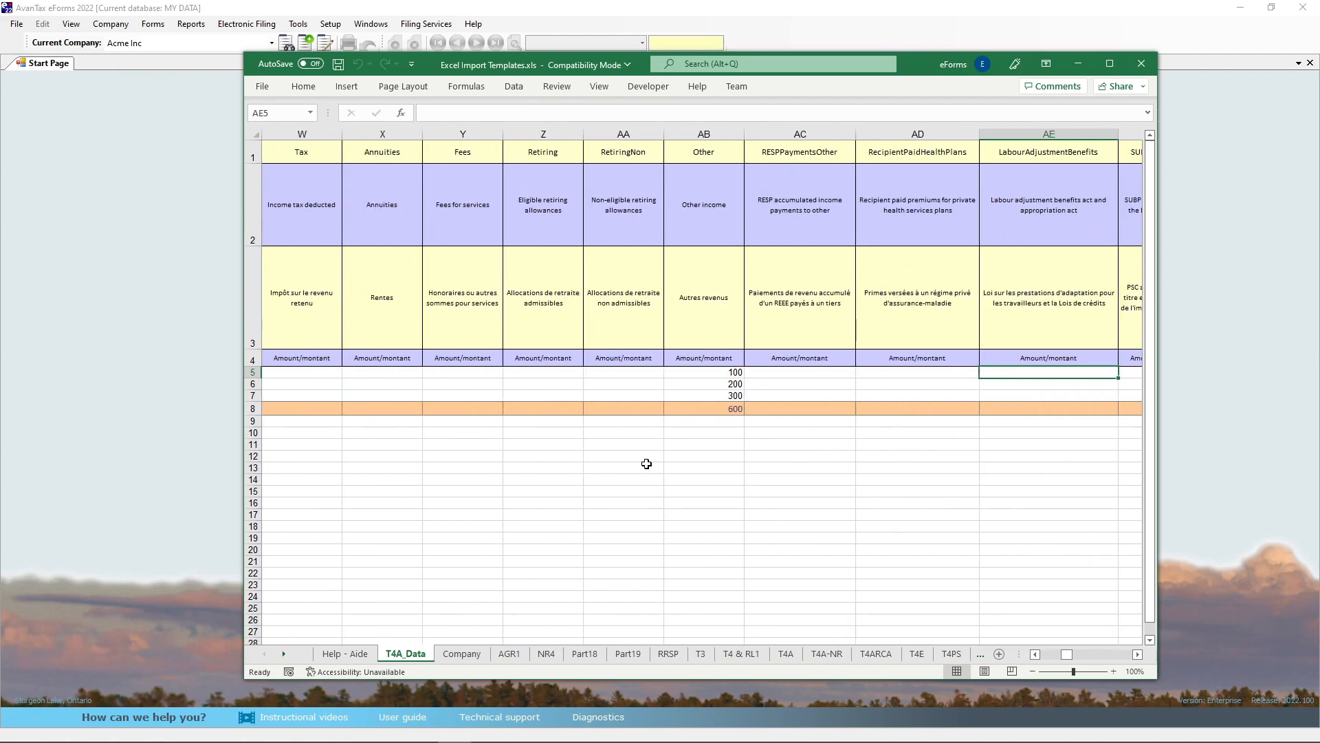
pyautogui.press('Left')
pyautogui.press('Left')
pyautogui.press('Left')
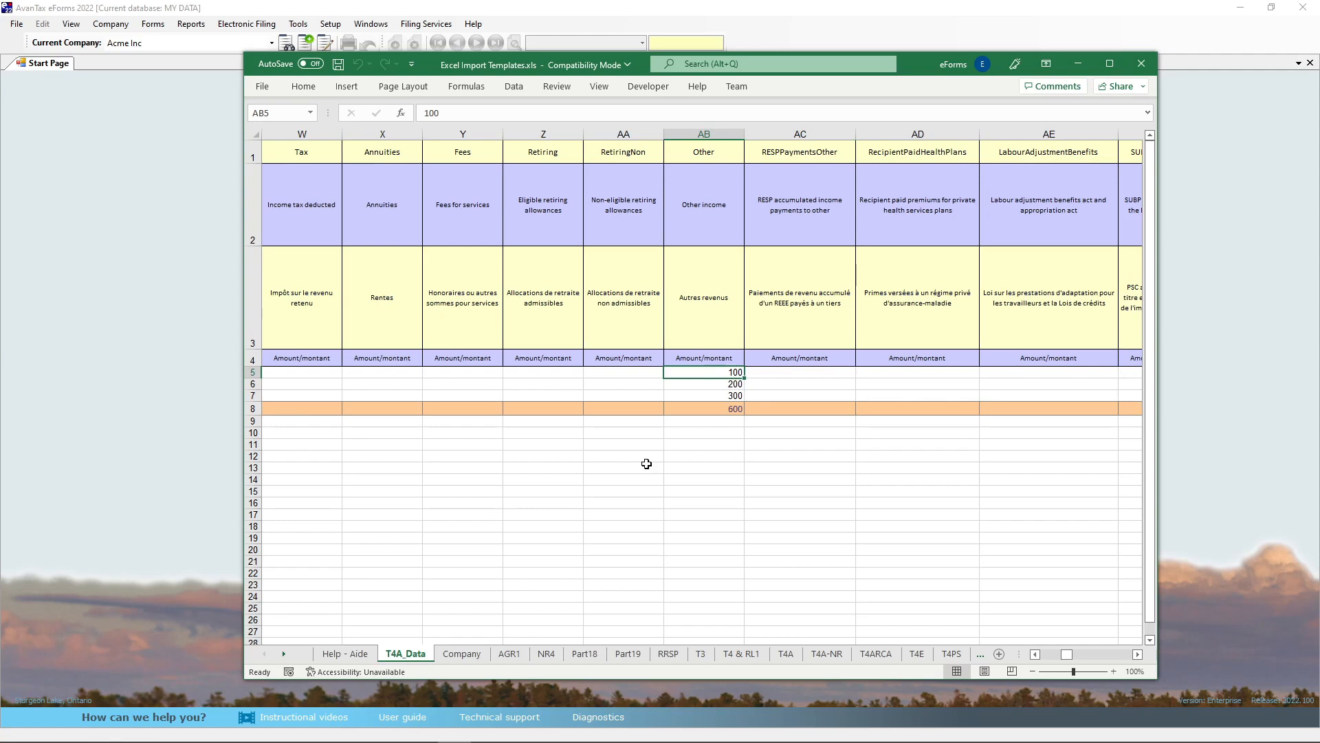
# Go through the remaining T4A columns up to the email address and email consent fields.
pyautogui.press('Right')
pyautogui.press('Right')
pyautogui.press('Right')
pyautogui.press('Right')
pyautogui.press('Right')
pyautogui.press('Right')
pyautogui.press('Right')
pyautogui.press('Right')
pyautogui.press('Right')
pyautogui.press('Right')
pyautogui.press('Right')
pyautogui.press('Right')
pyautogui.press('Right')
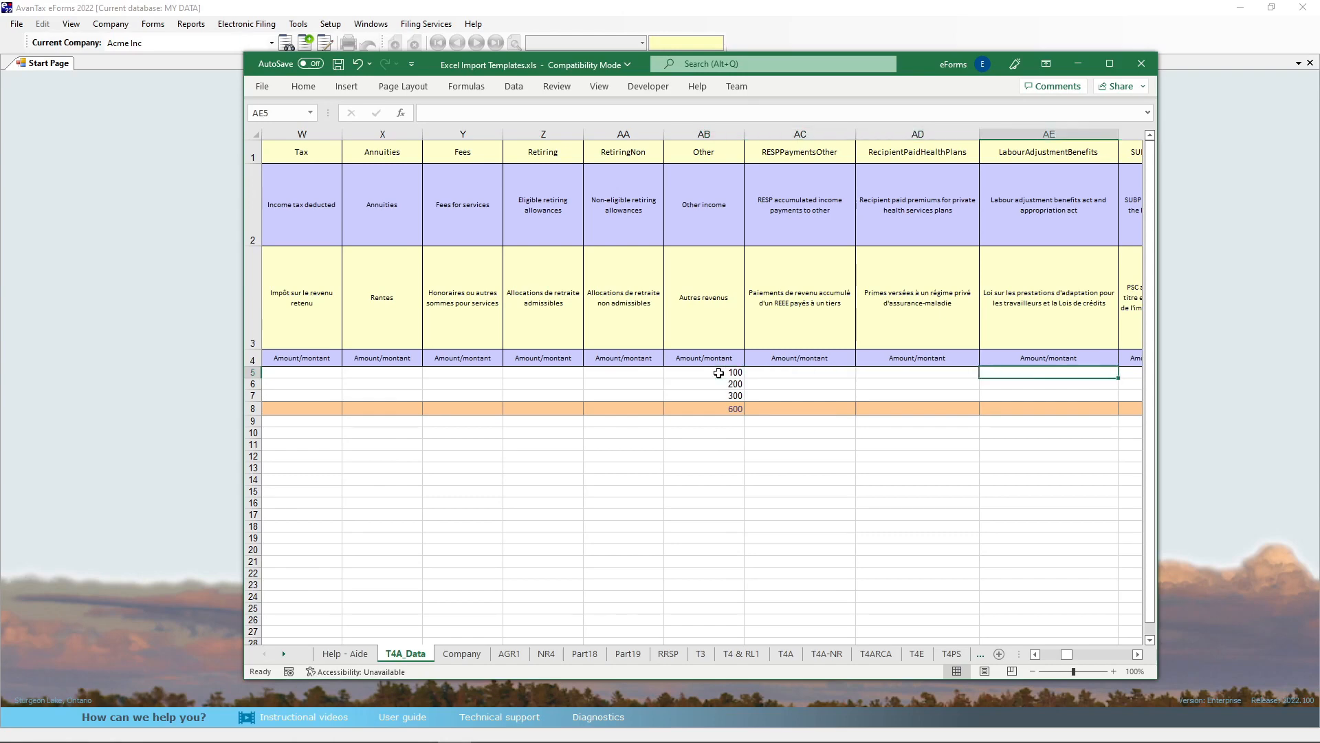
pyautogui.press('Right')
pyautogui.press('Right')
pyautogui.press('Right')
pyautogui.press('Right')
pyautogui.press('Right')
pyautogui.press('Right')
pyautogui.press('Right')
pyautogui.press('Right')
pyautogui.press('Right')
pyautogui.press('Right')
pyautogui.press('Right')
pyautogui.press('Right')
pyautogui.press('Right')
pyautogui.press('Right')
pyautogui.press('Right')
pyautogui.press('Right')
pyautogui.press('Right')
pyautogui.press('Right')
pyautogui.press('Right')
pyautogui.press('Right')
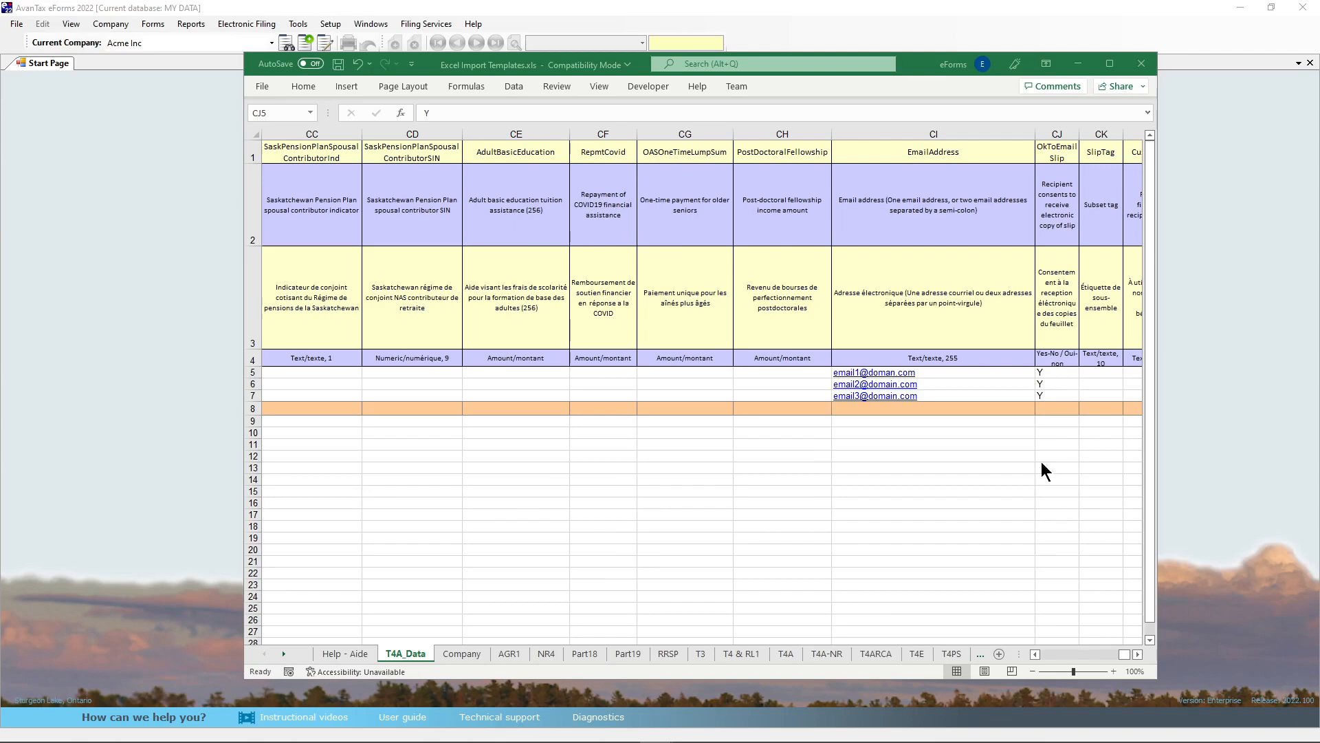
pyautogui.click(992, 395)
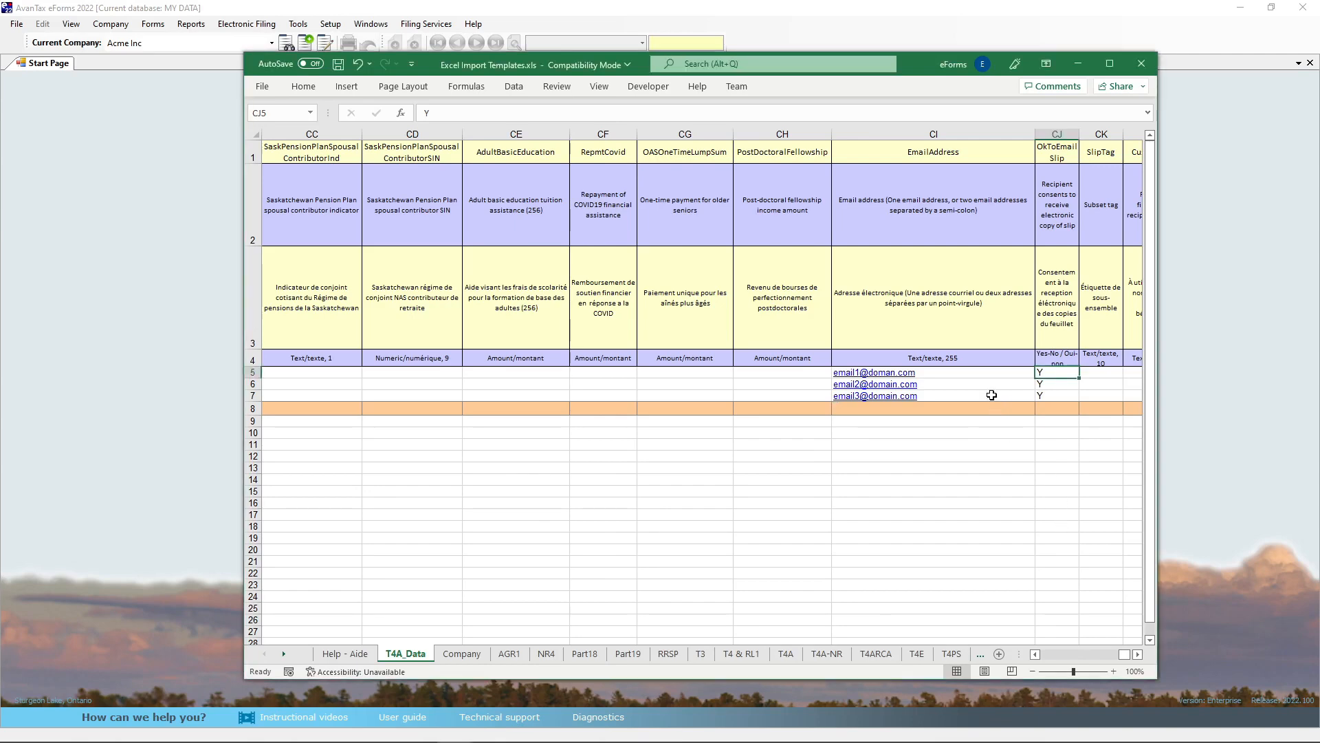
# Return to the first columns, and inspect the NULL row and its Other income sum formula.
pyautogui.hotkey('ctrl', 'Home')
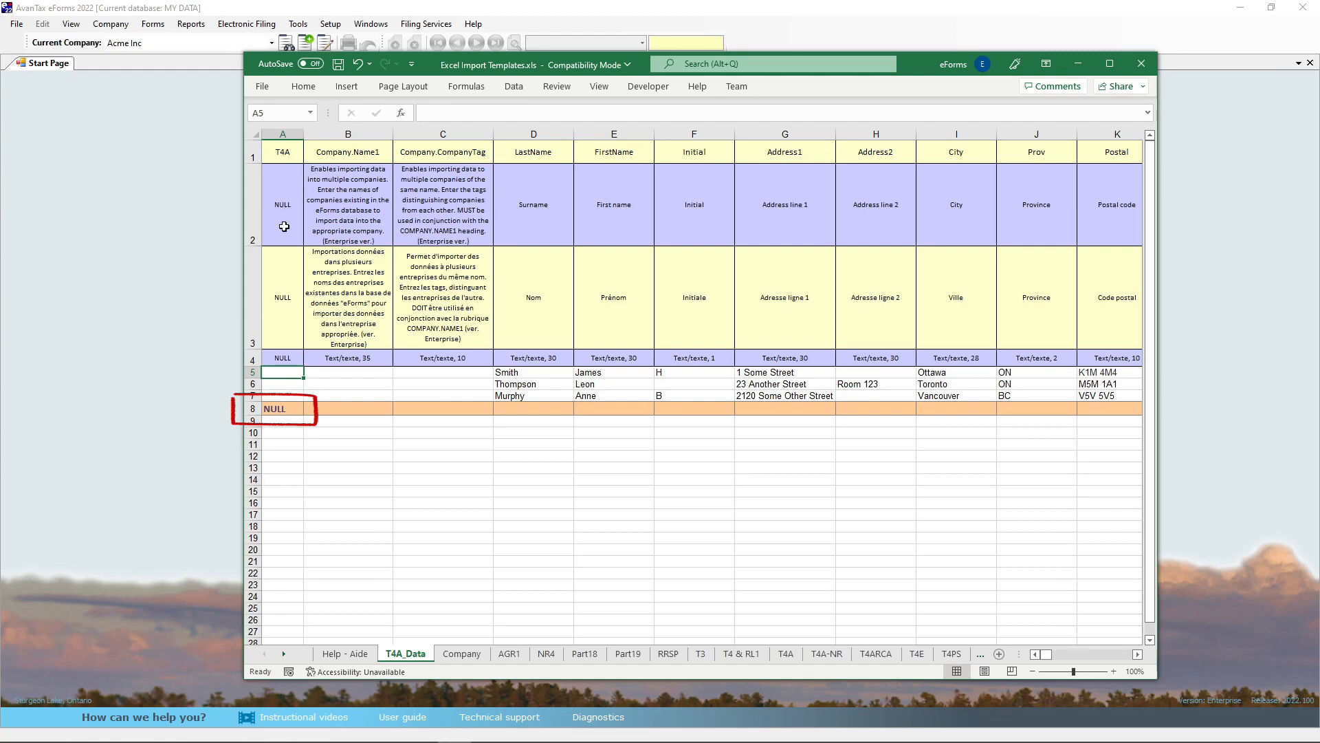
pyautogui.click(253, 409)
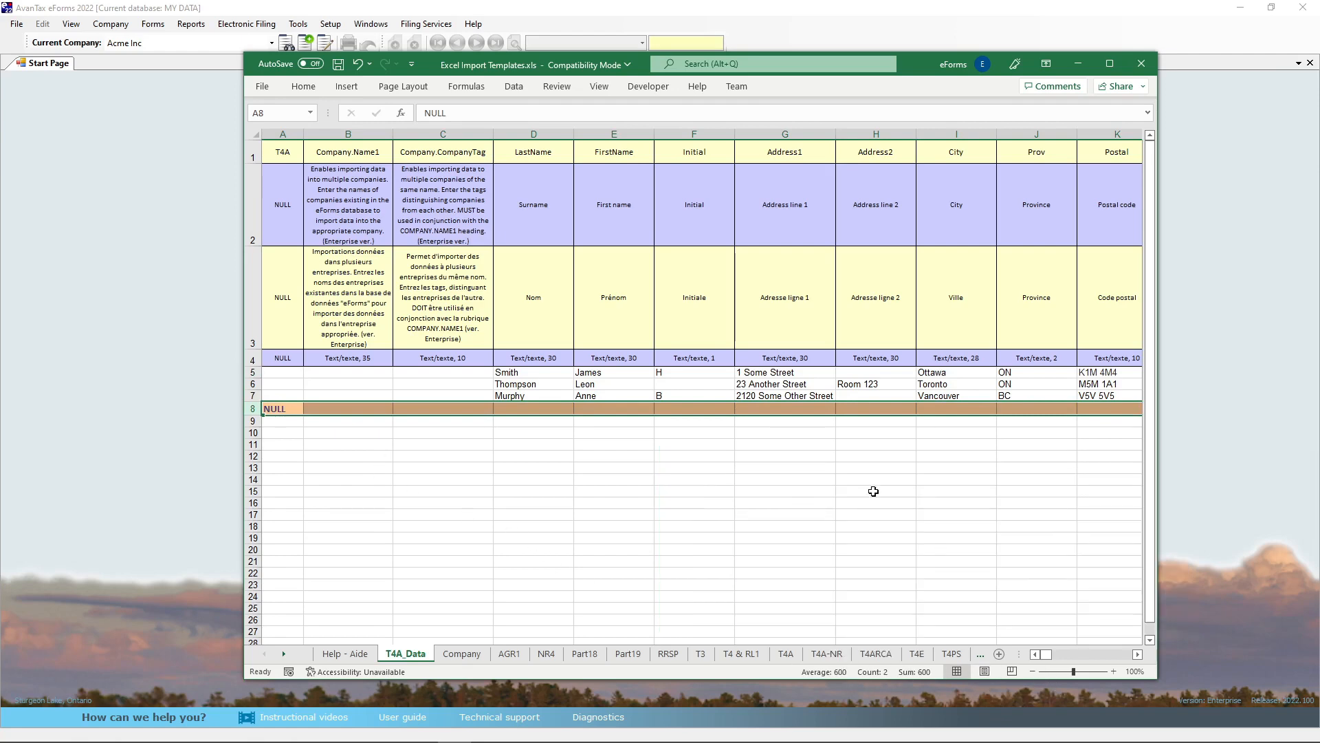
pyautogui.press('Right')
pyautogui.hotkey('ctrl', 'Right')
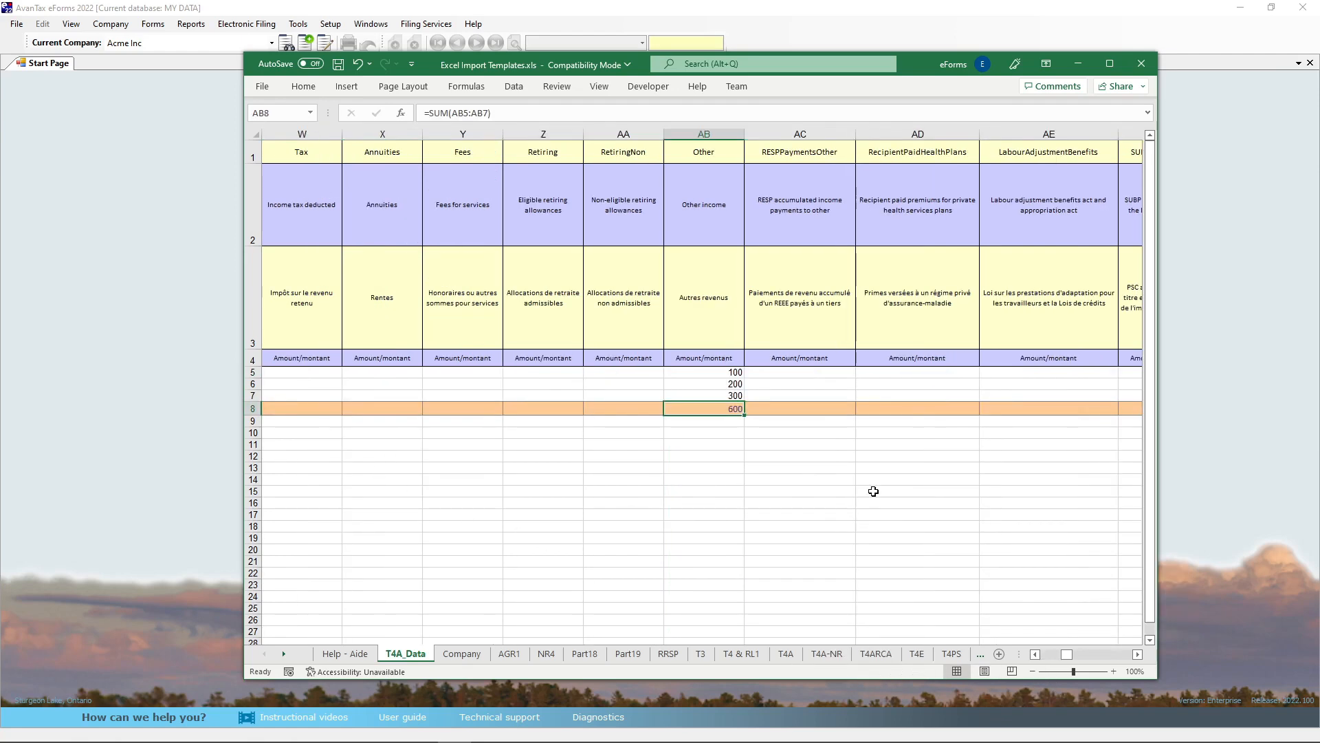
pyautogui.hotkey('ctrl', 'Left')
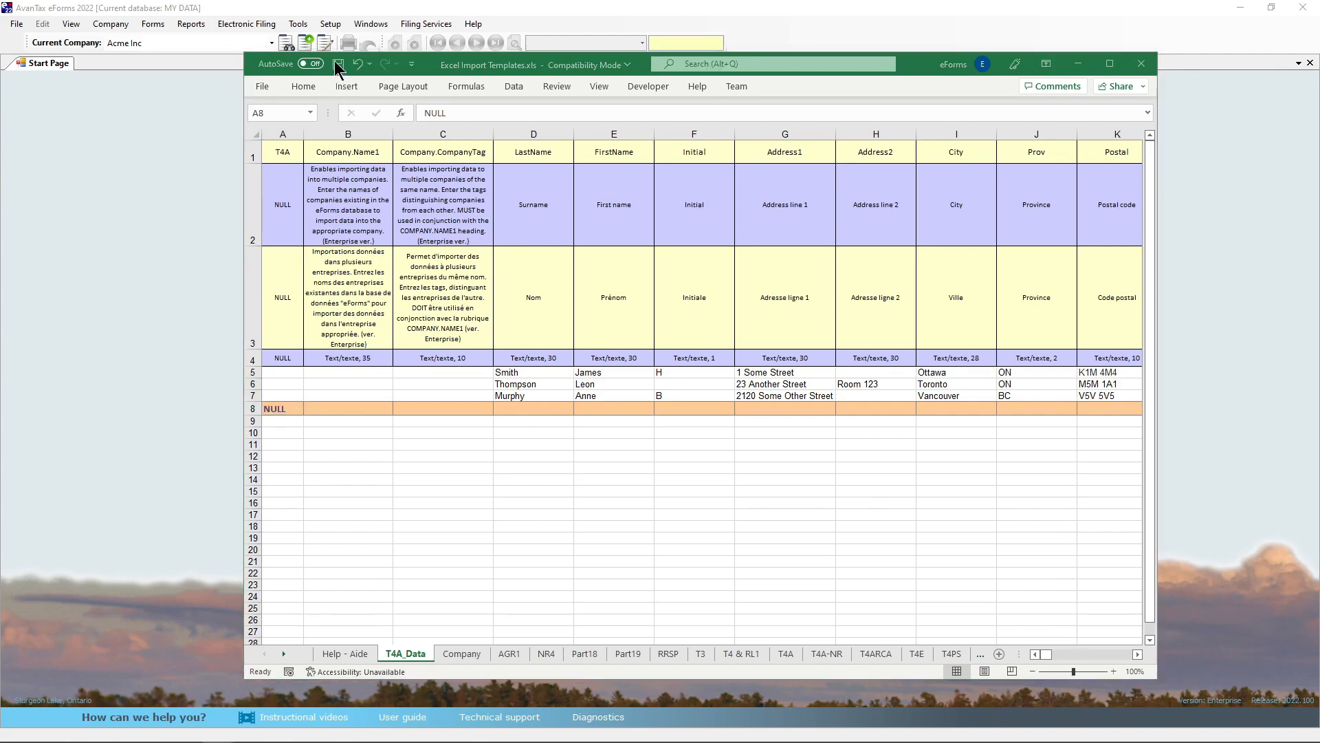
# Close the templates workbook with its changes saved, and open the import from an Excel file in AvanTax eForms.
pyautogui.click(1141, 63)
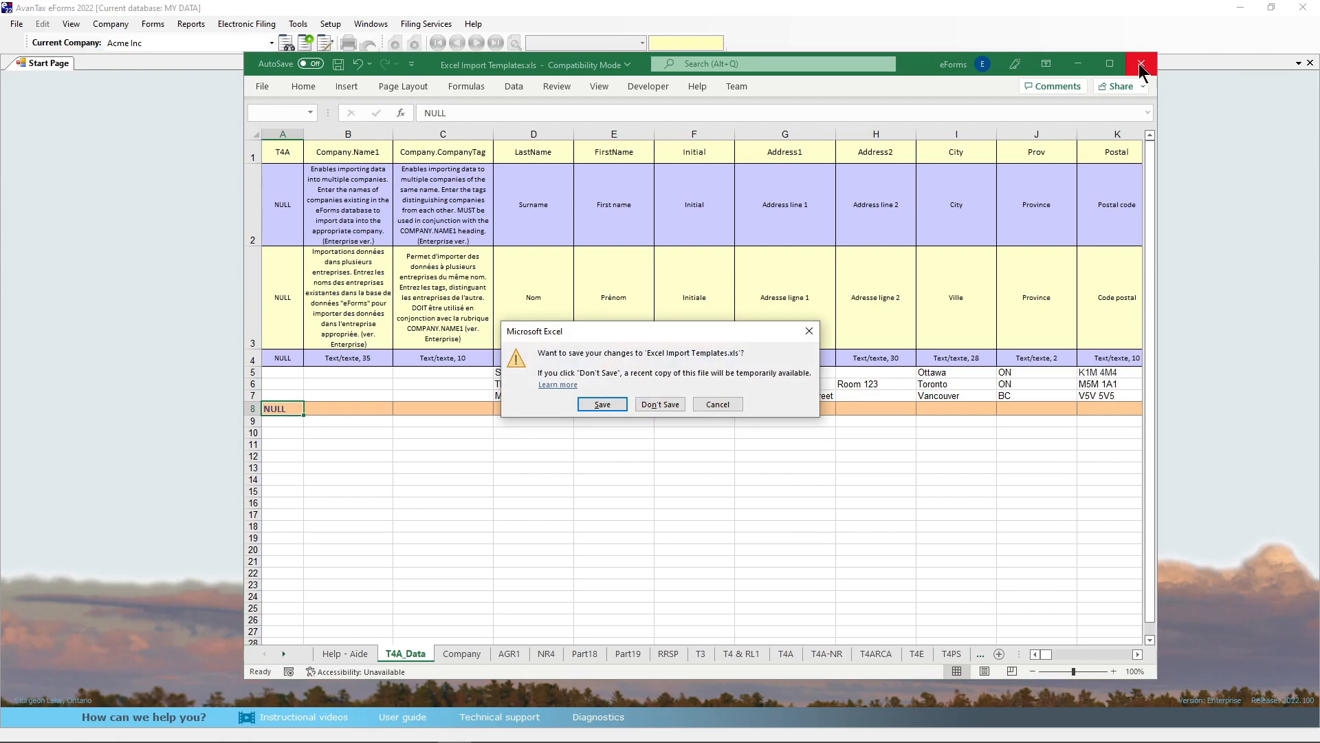
pyautogui.click(608, 403)
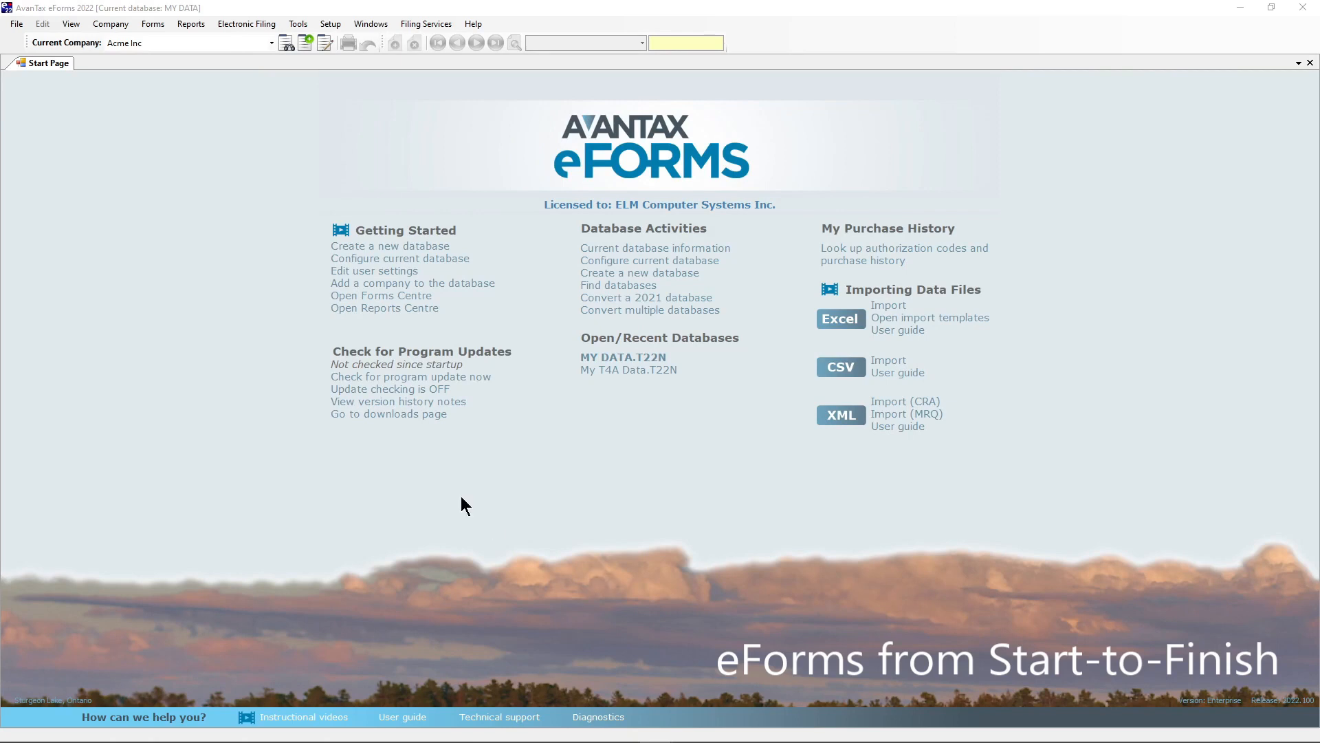
pyautogui.click(303, 23)
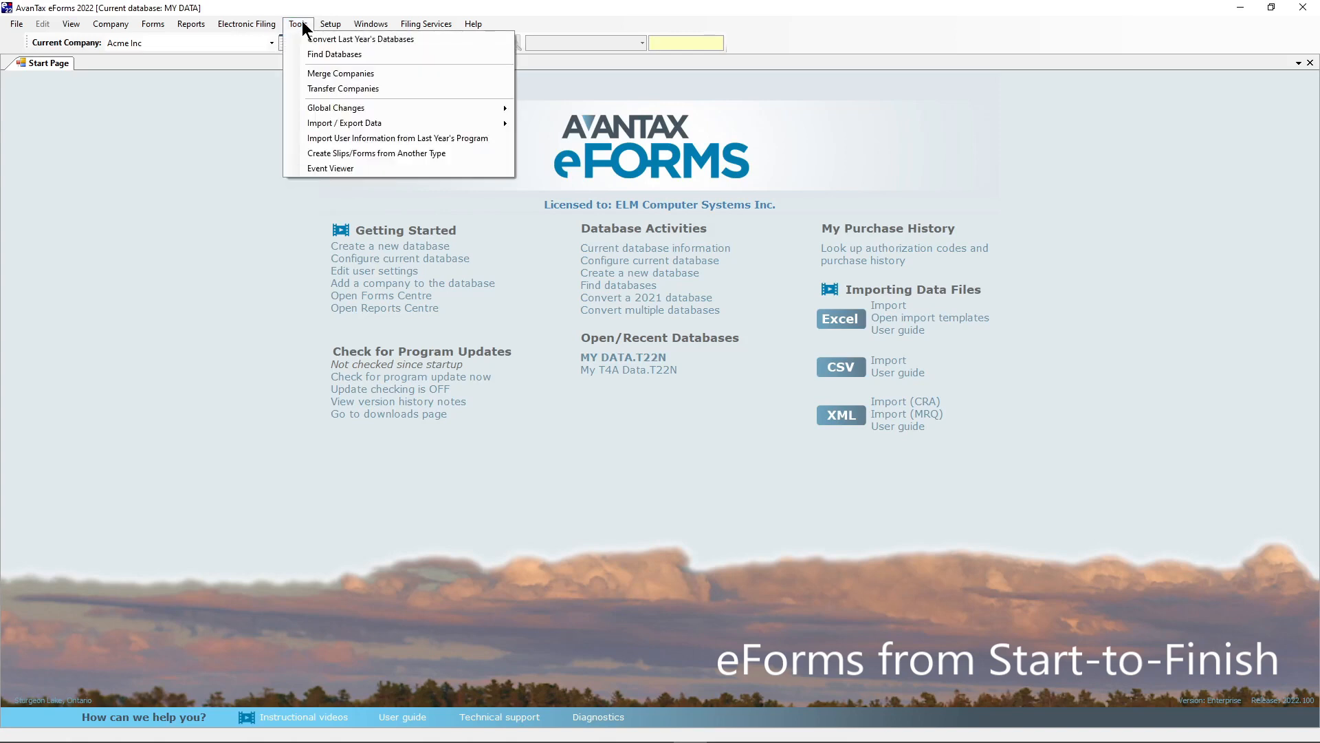
pyautogui.moveTo(363, 121)
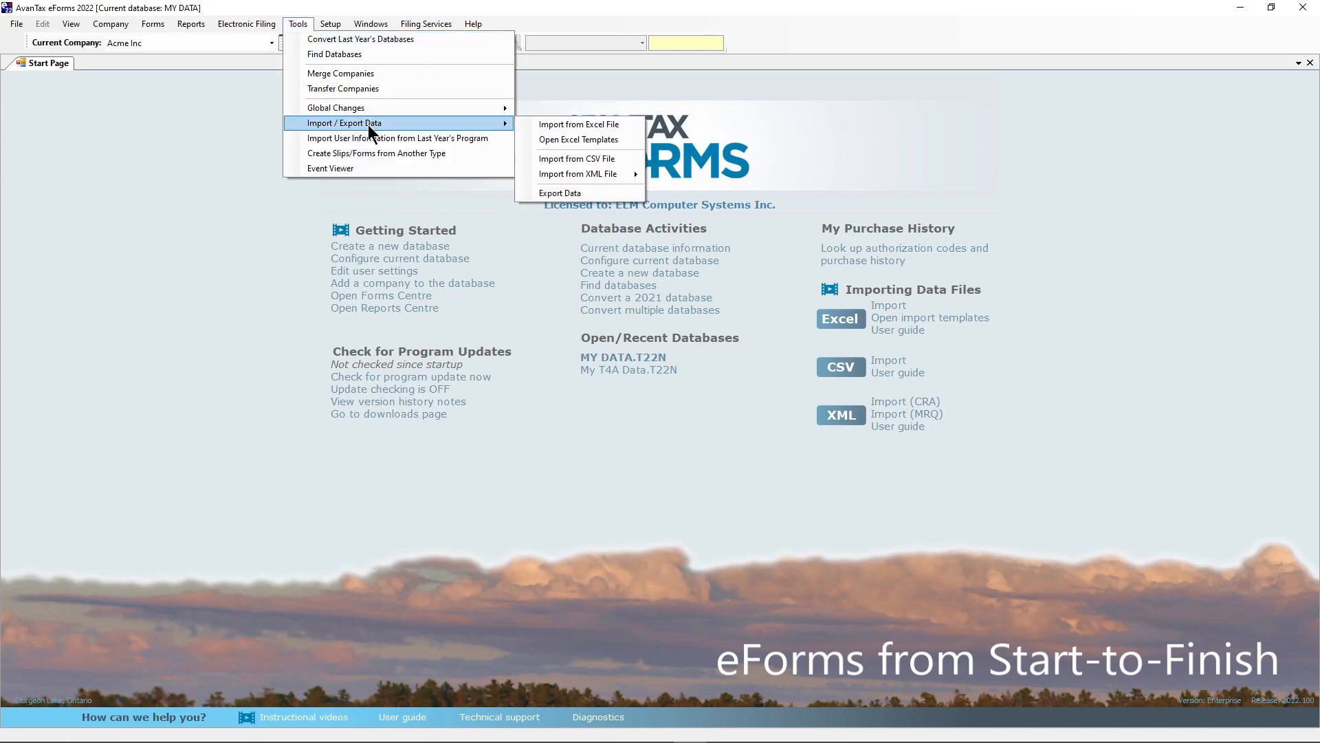
pyautogui.click(533, 126)
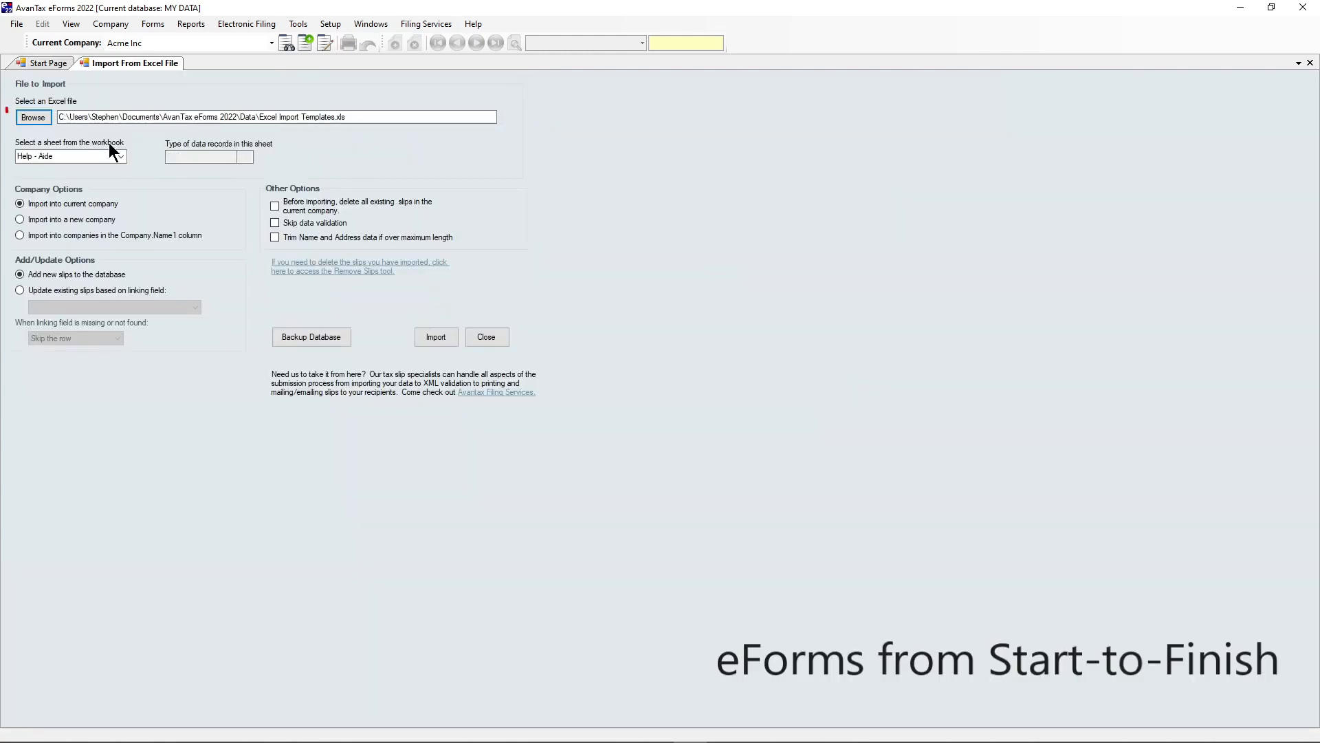
# Choose Excel Import Templates.xls as the file to import and T4A_Data as its sheet.
pyautogui.click(38, 117)
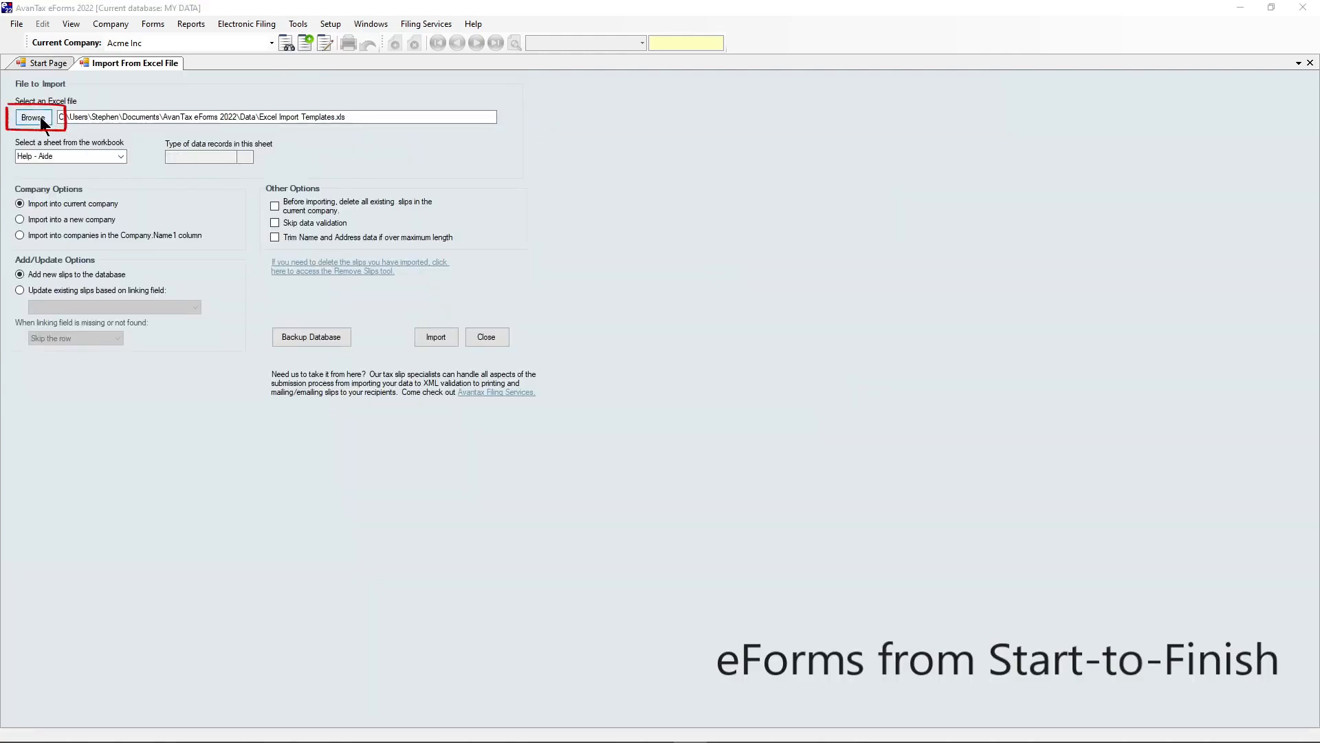
pyautogui.click(322, 131)
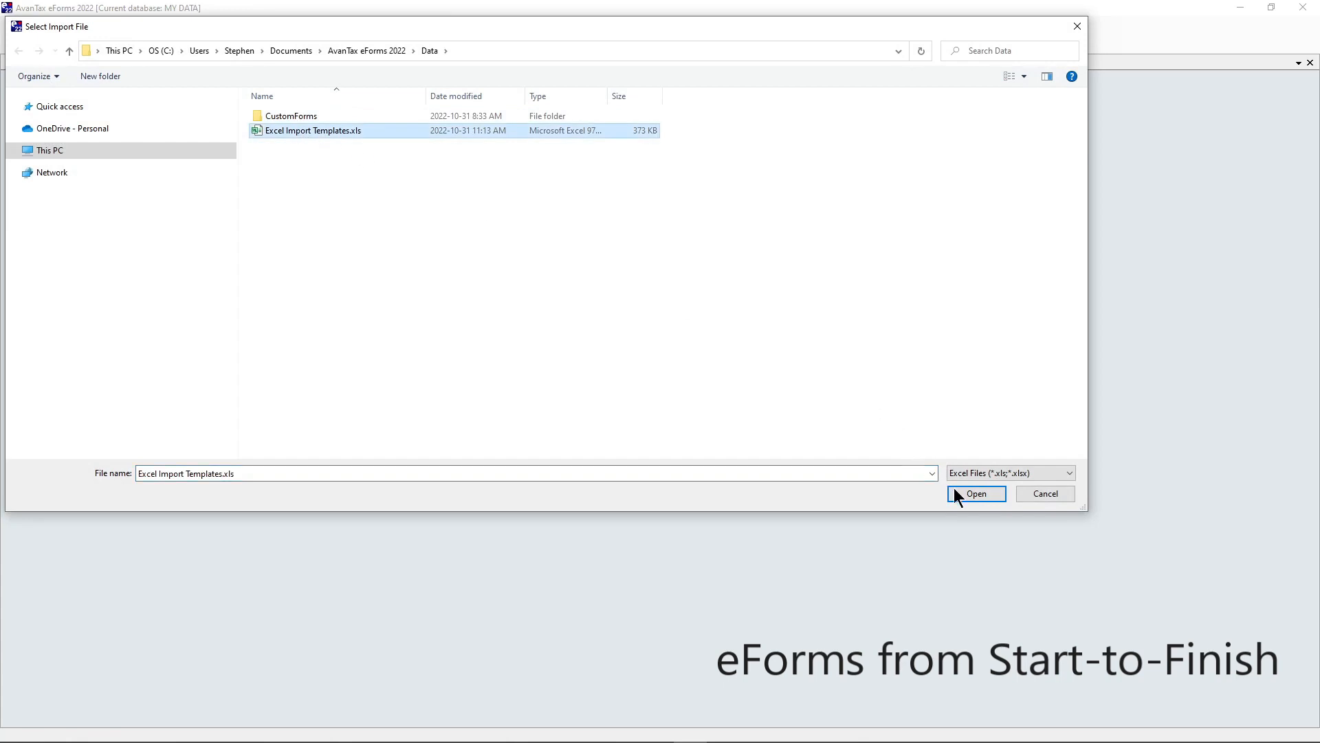
pyautogui.click(977, 494)
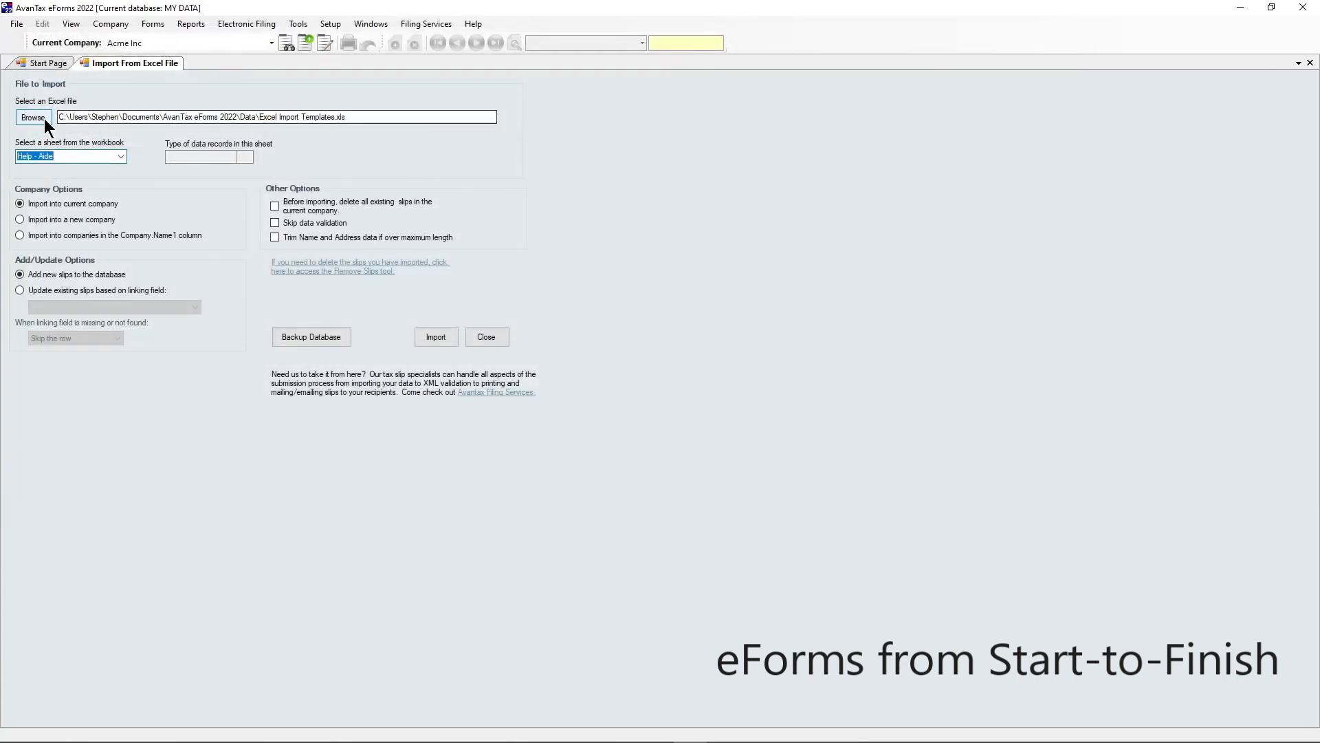
pyautogui.click(120, 156)
pyautogui.click(98, 178)
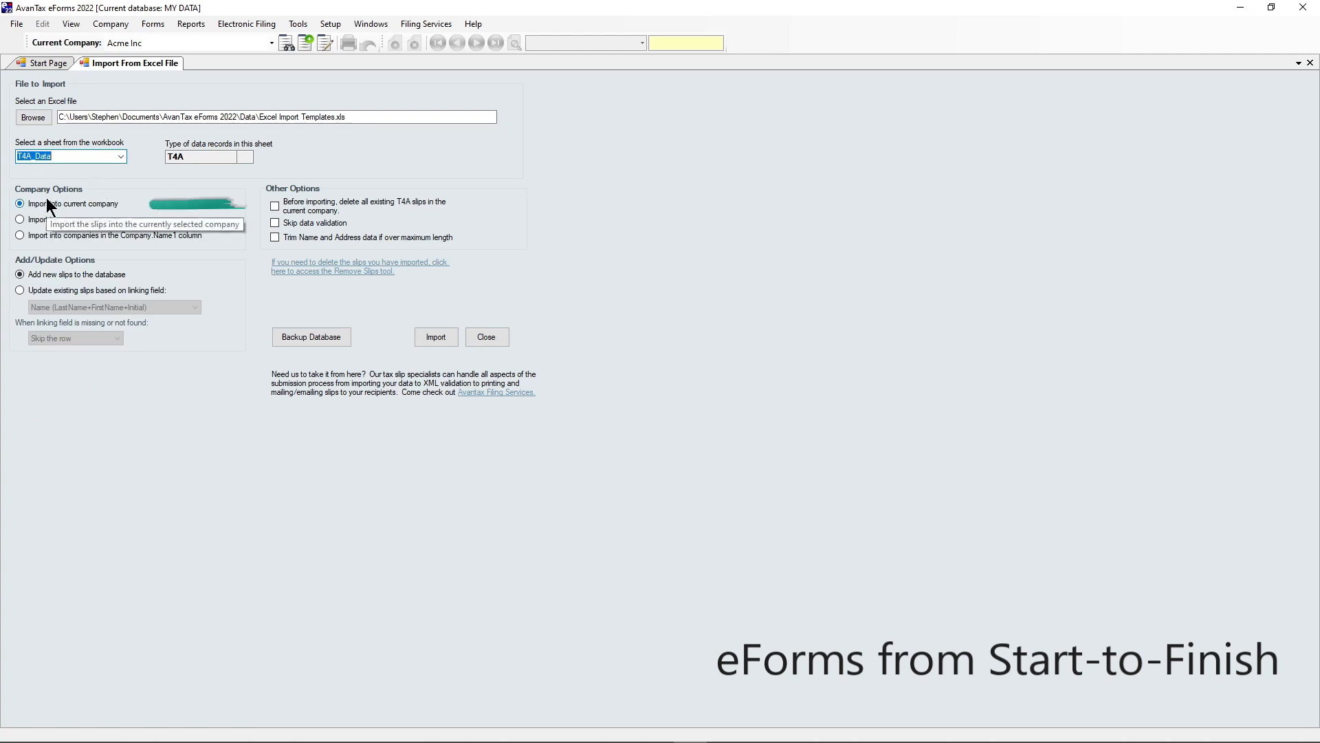
# Import the T4A slips as new slips into the current company, Acme Inc, and close the import form.
pyautogui.click(437, 337)
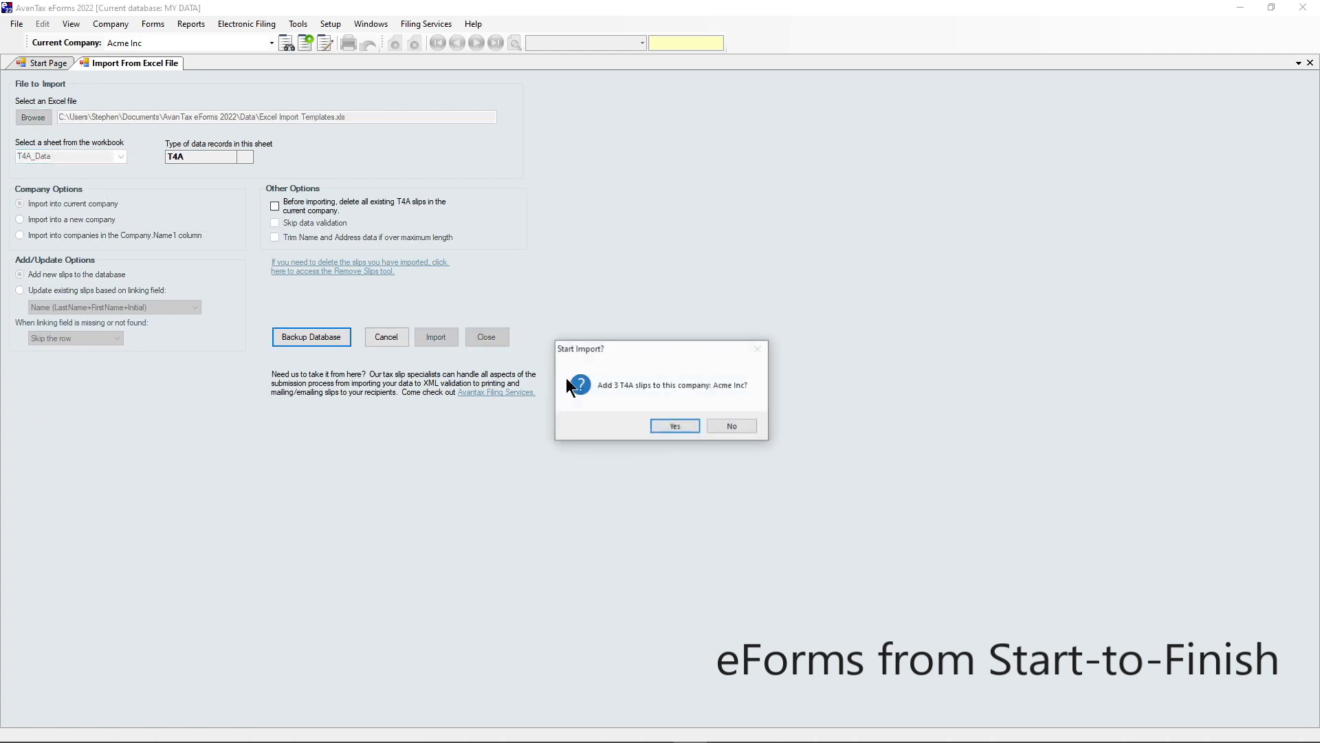
pyautogui.click(675, 426)
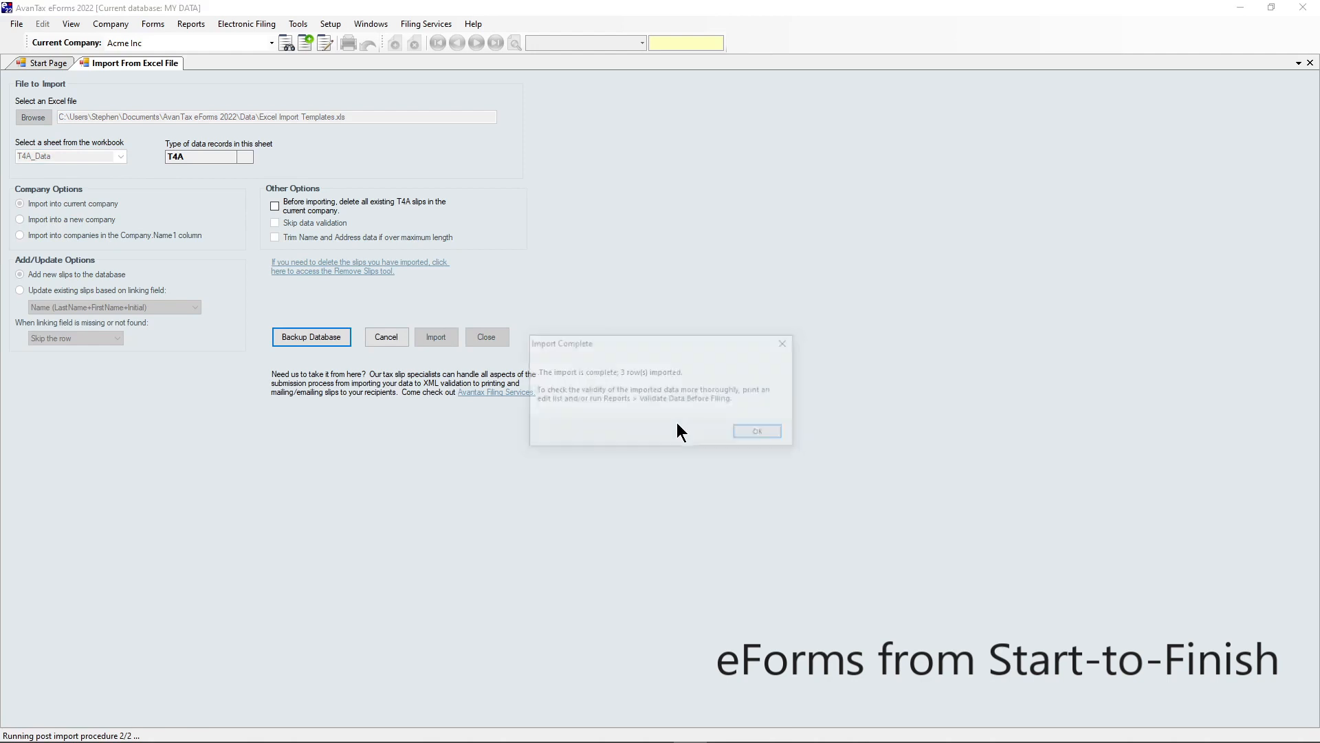
pyautogui.click(761, 434)
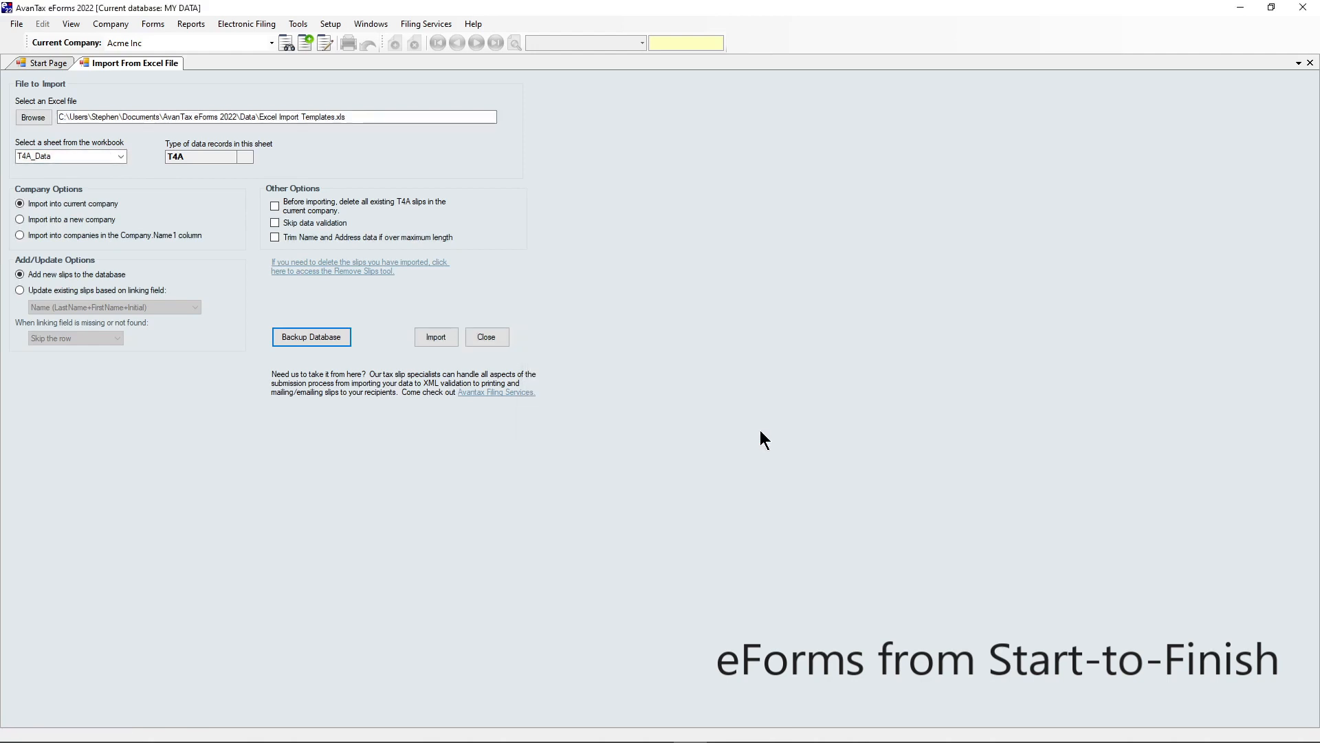
pyautogui.click(495, 341)
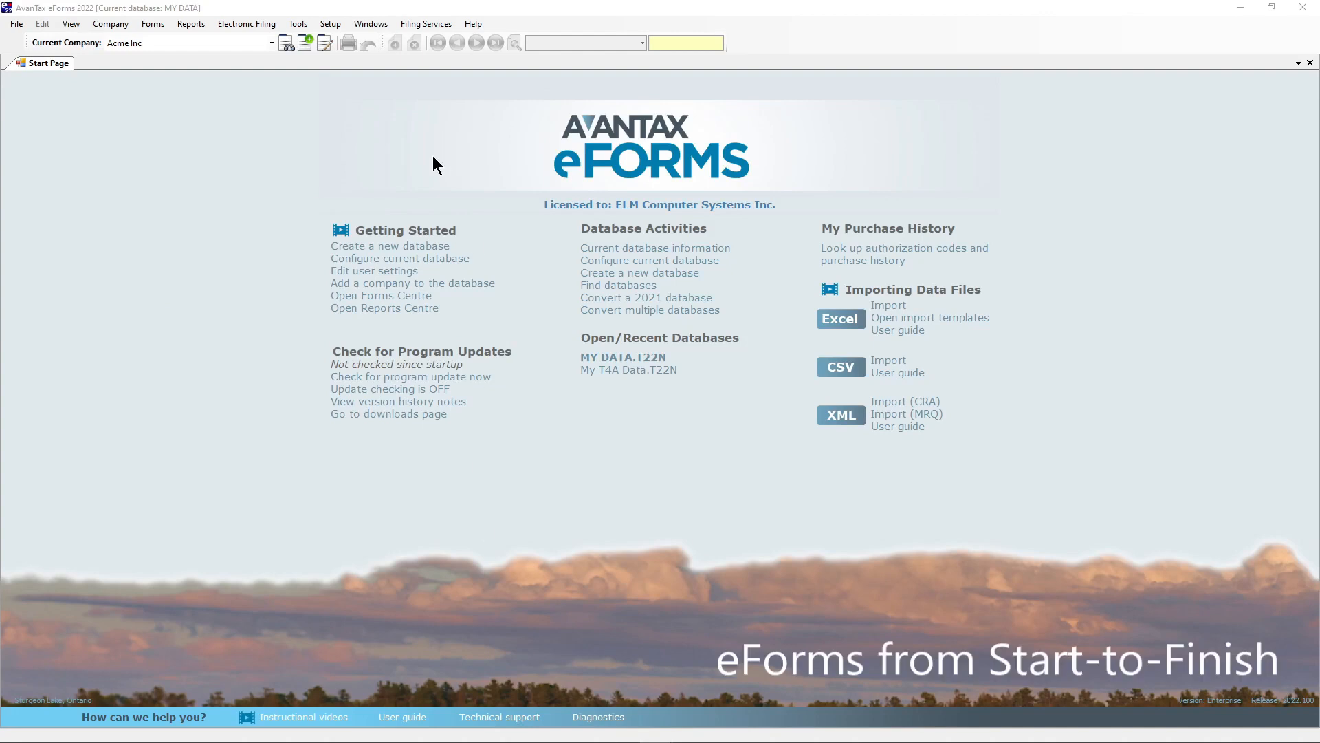
# Open the T4A slips for editing from the Forms Centre.
pyautogui.click(163, 24)
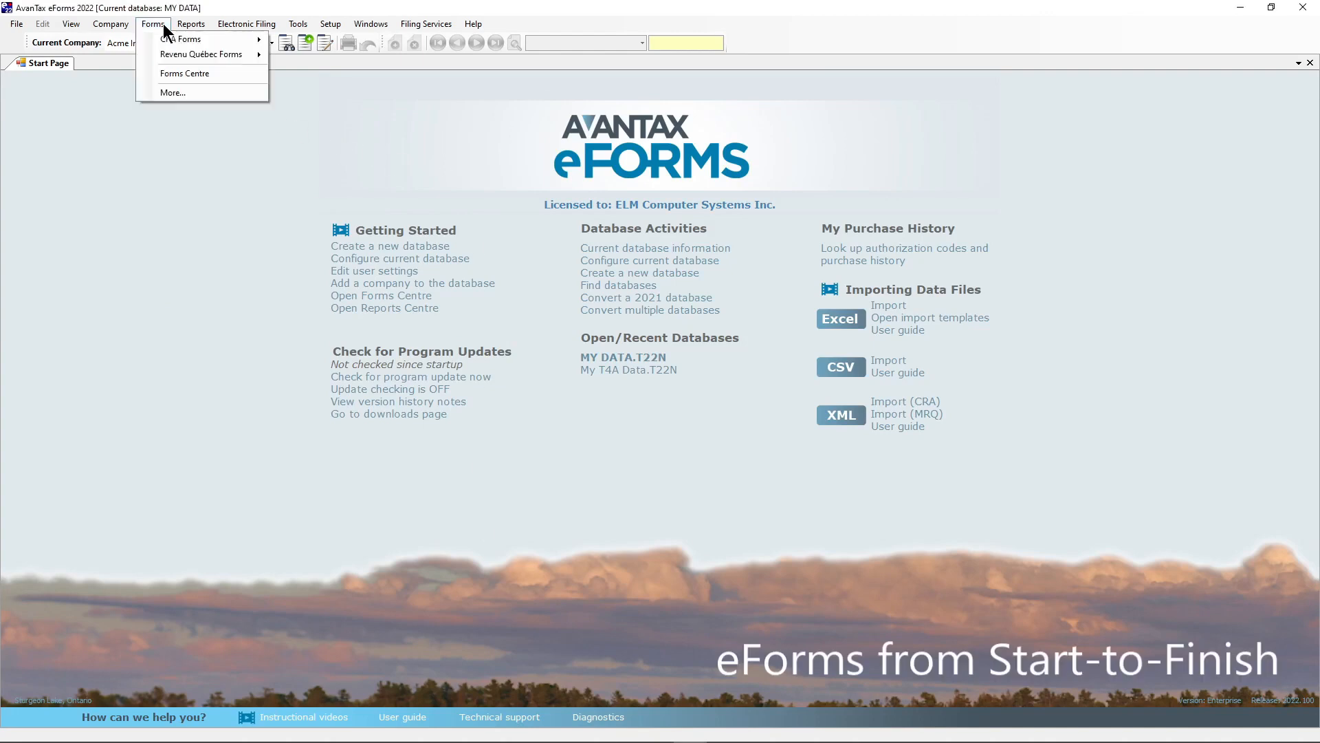
pyautogui.click(168, 73)
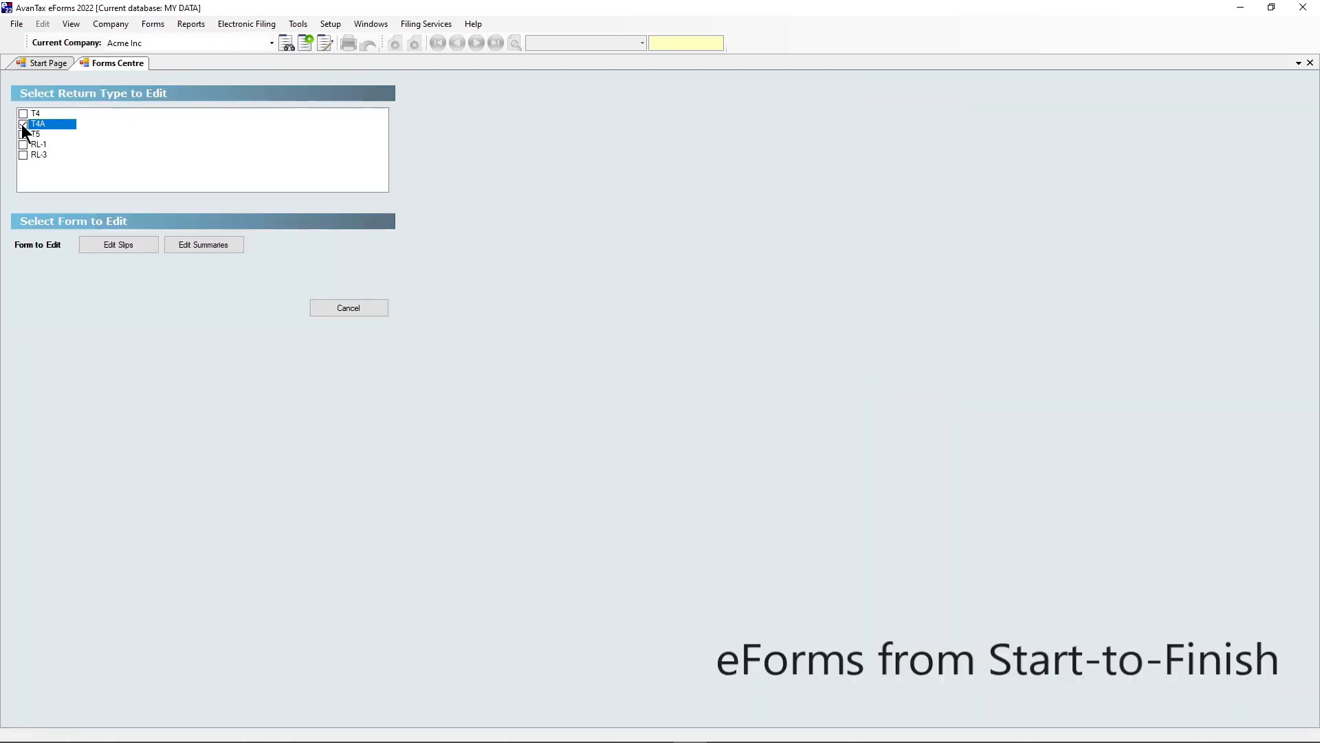
pyautogui.click(139, 241)
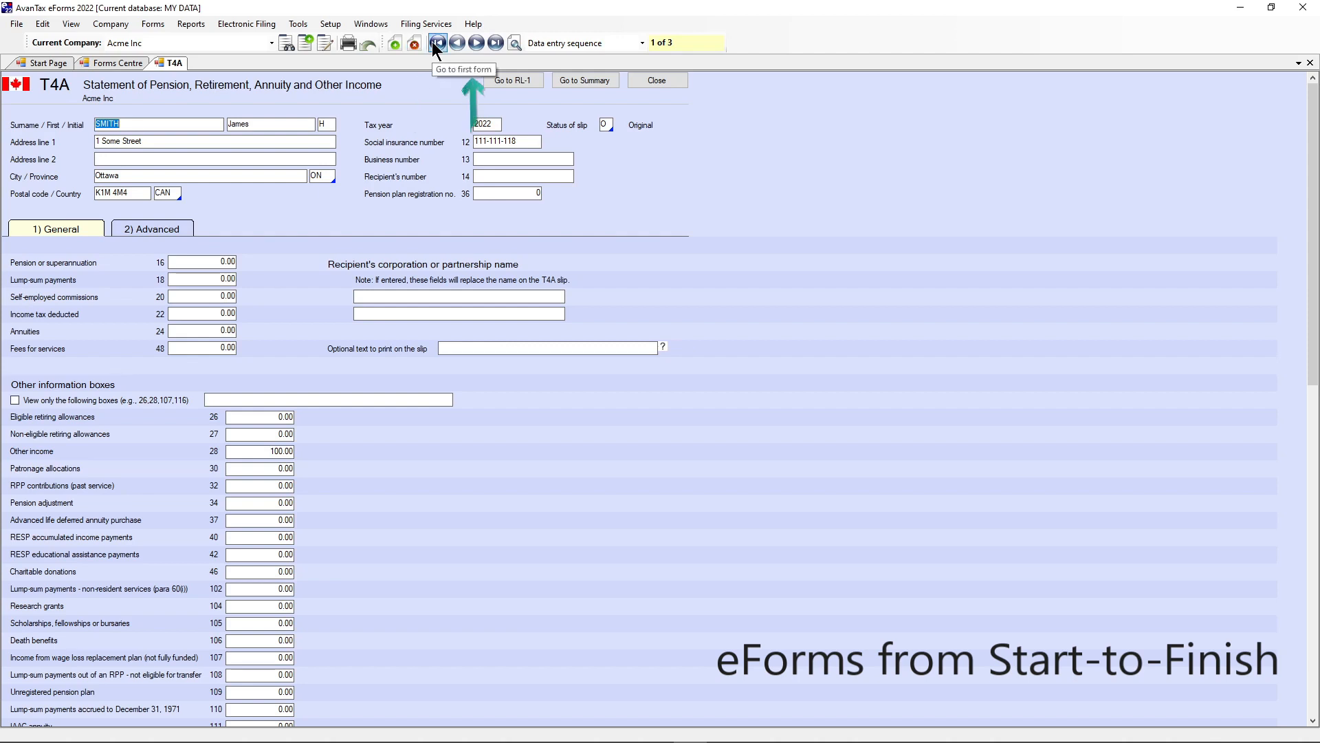
# Go to the next T4A slip, show the recipient list, and view the imported slips of different recipients through it.
pyautogui.click(478, 43)
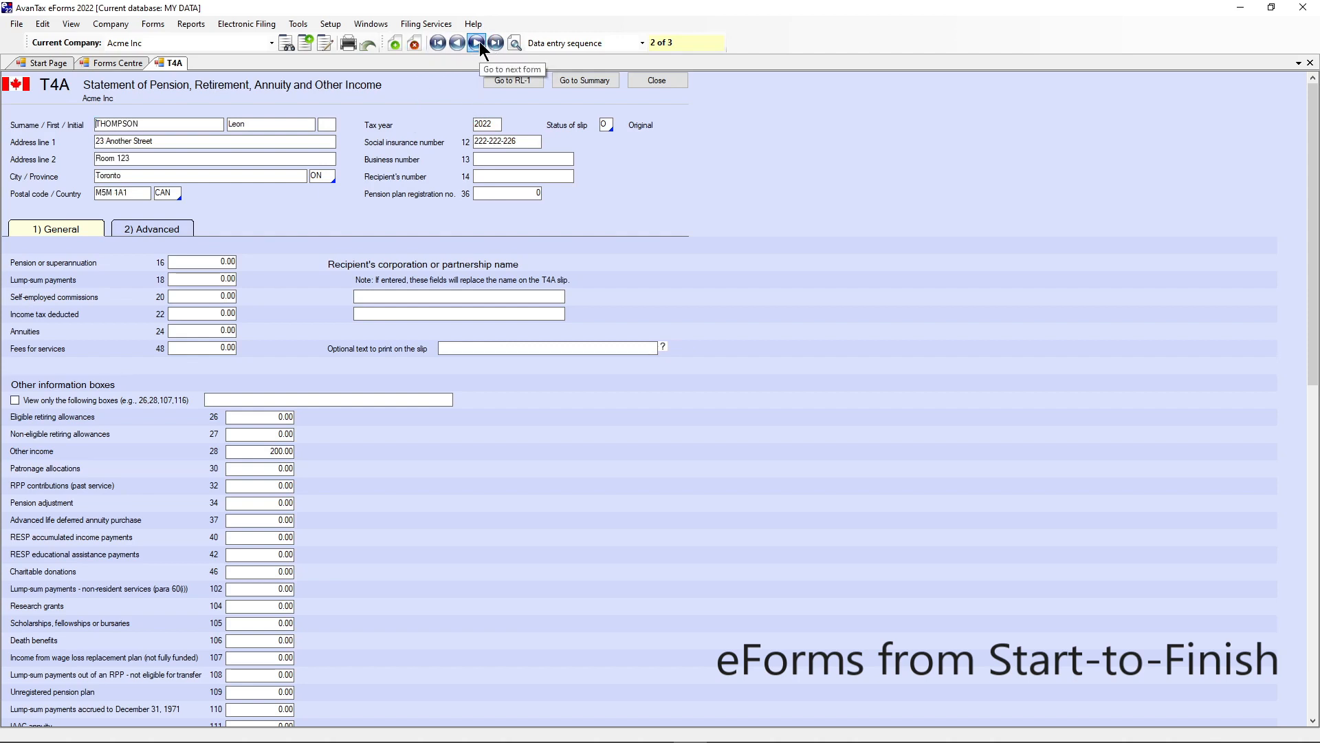
pyautogui.click(514, 43)
pyautogui.click(111, 120)
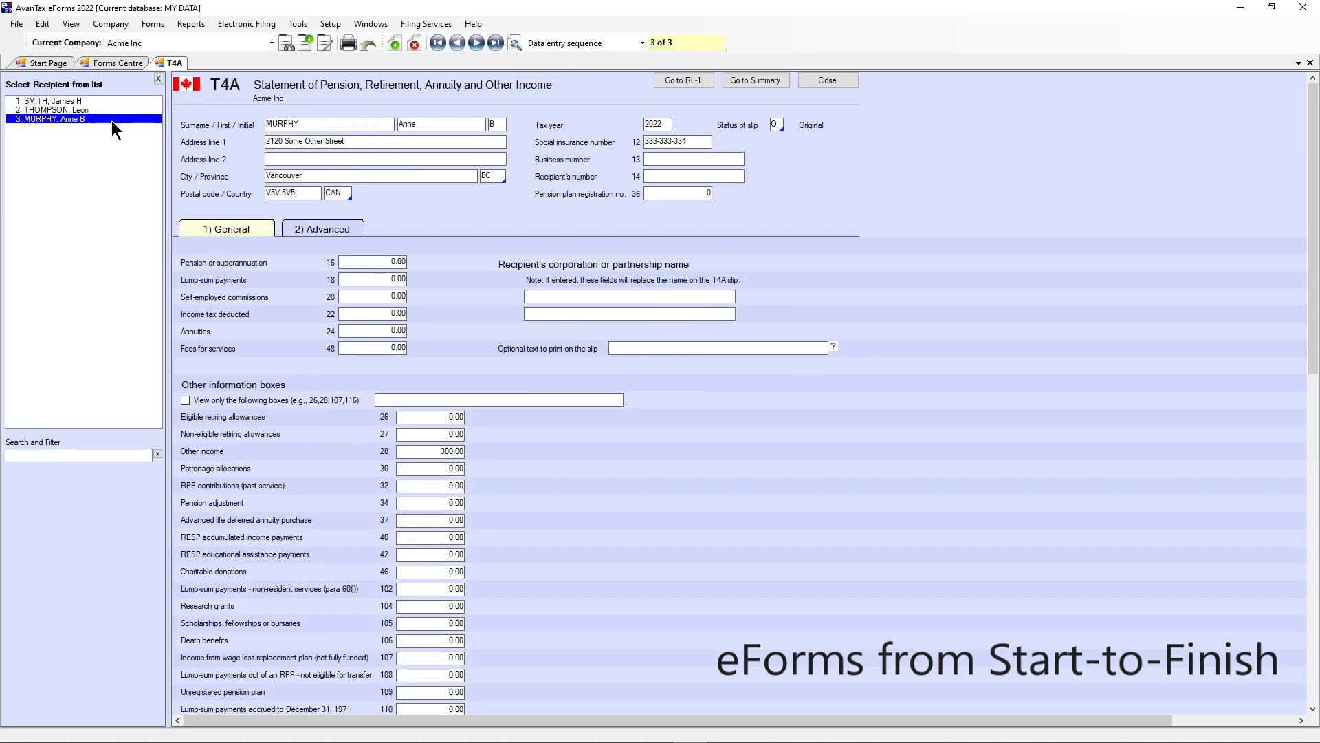
pyautogui.click(93, 102)
pyautogui.click(93, 108)
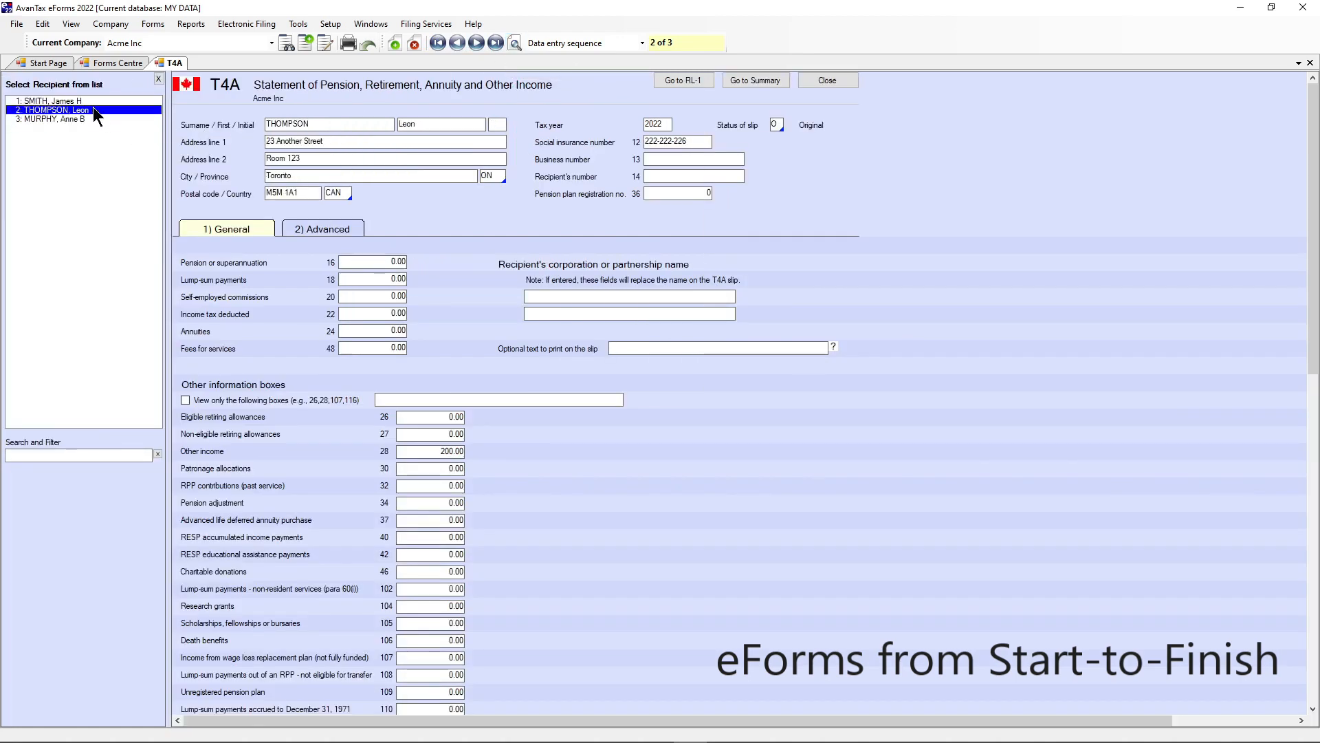
# Hide the recipient list and go to the T4A Summary for Acme Inc.
pyautogui.click(155, 73)
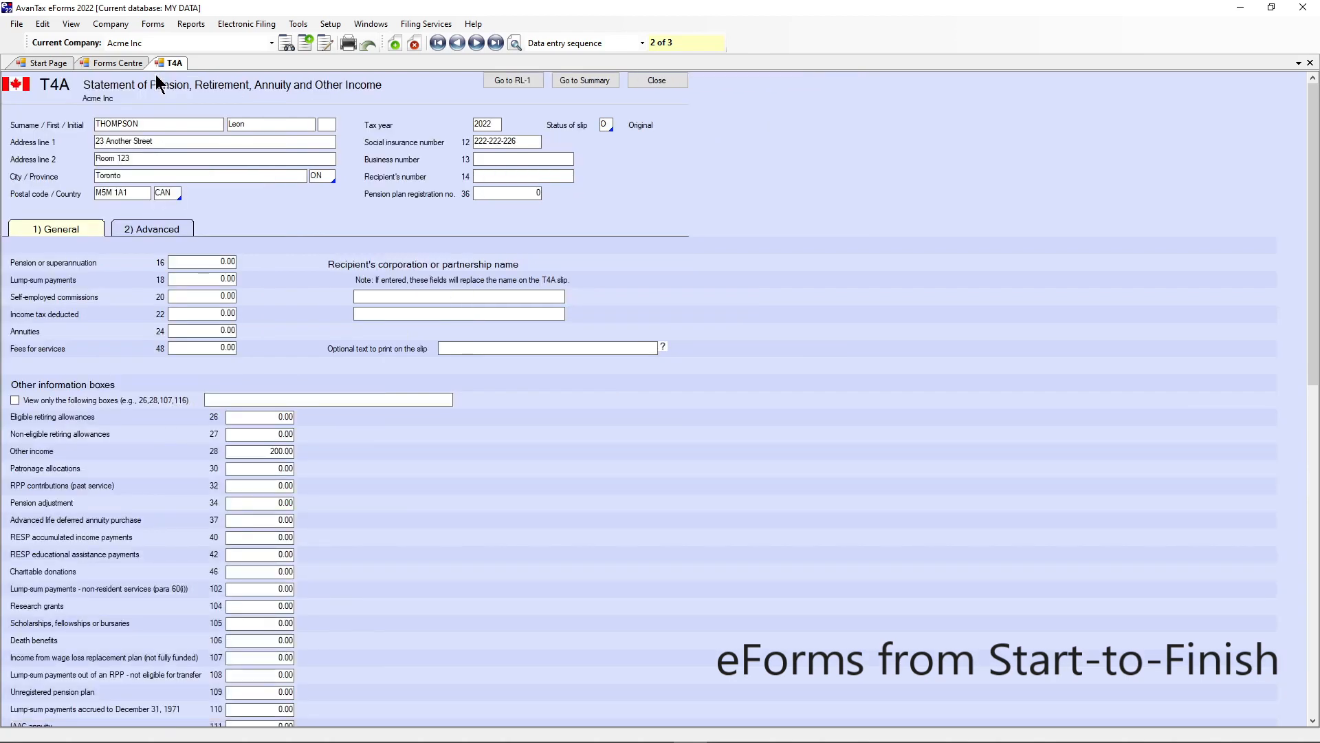
pyautogui.click(565, 82)
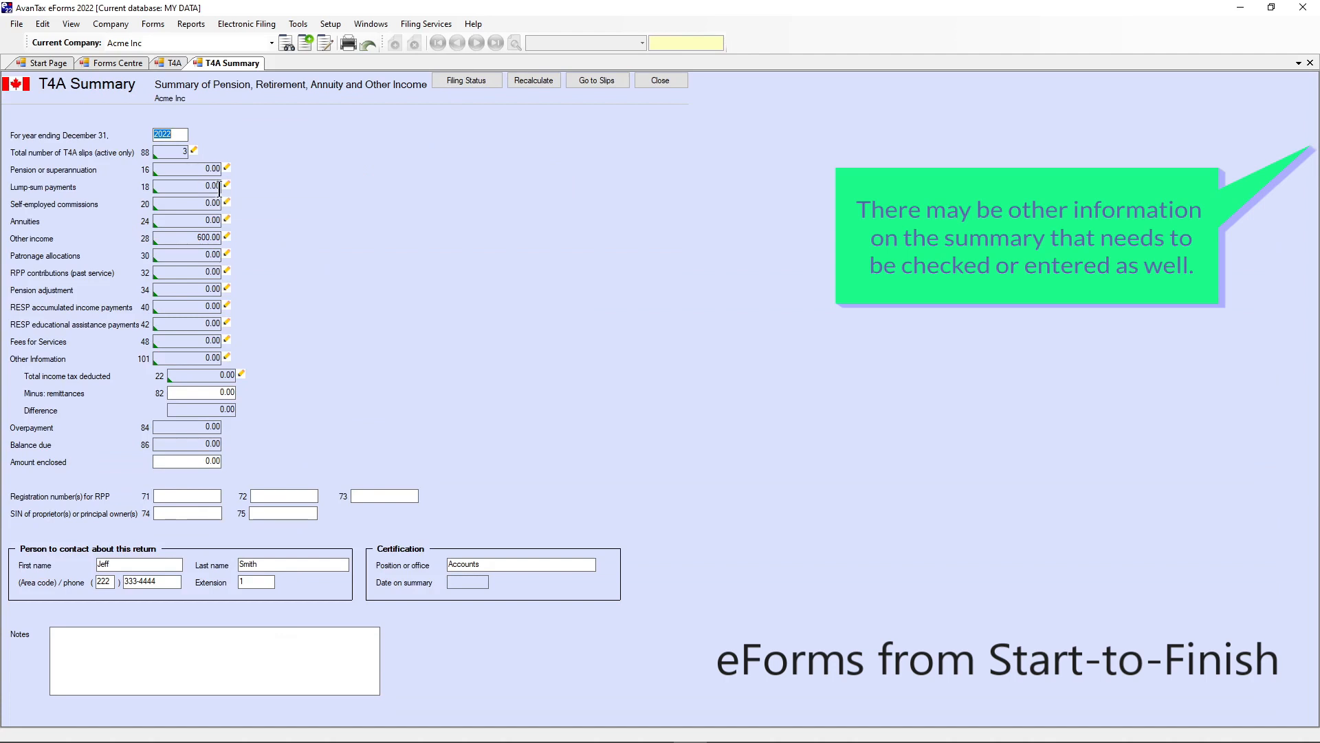
# Preview the T4A Edit List for Acme Inc with its used fields from the Reports Centre, and close the preview.
pyautogui.click(197, 26)
pyautogui.click(208, 74)
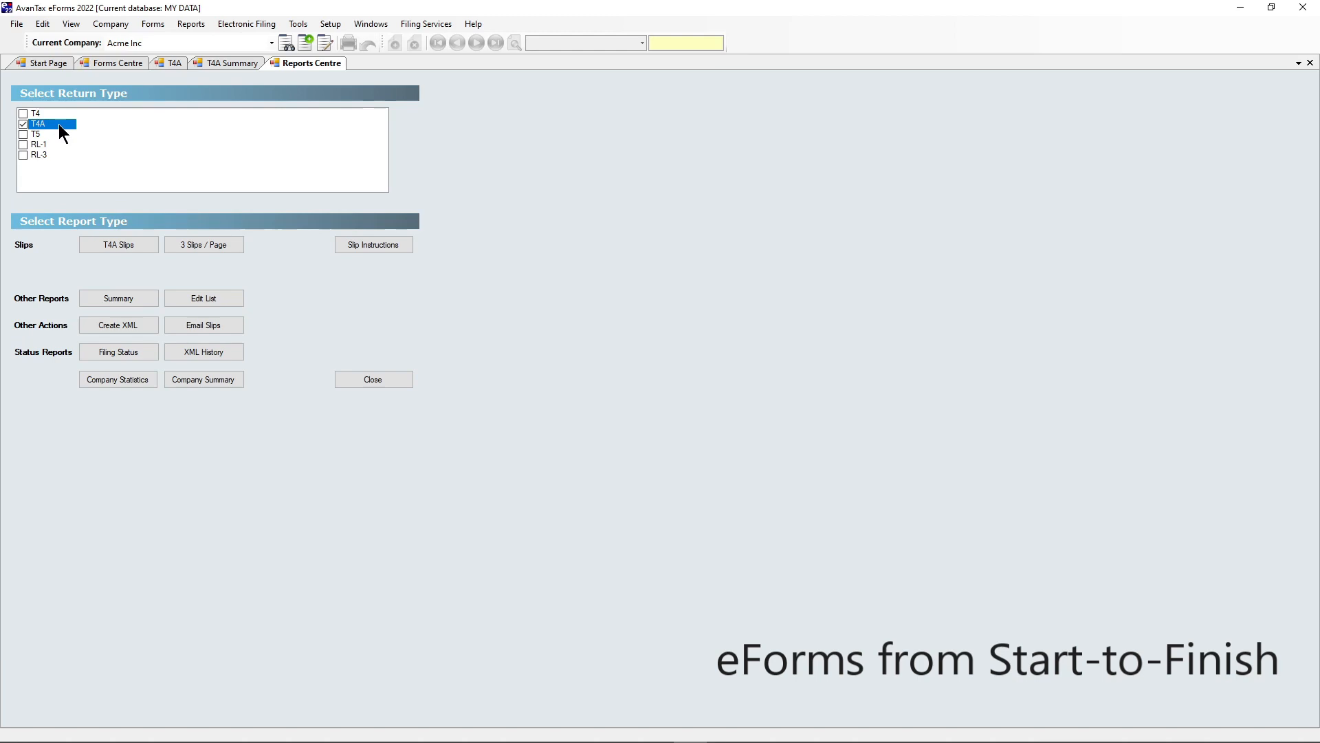
pyautogui.click(227, 294)
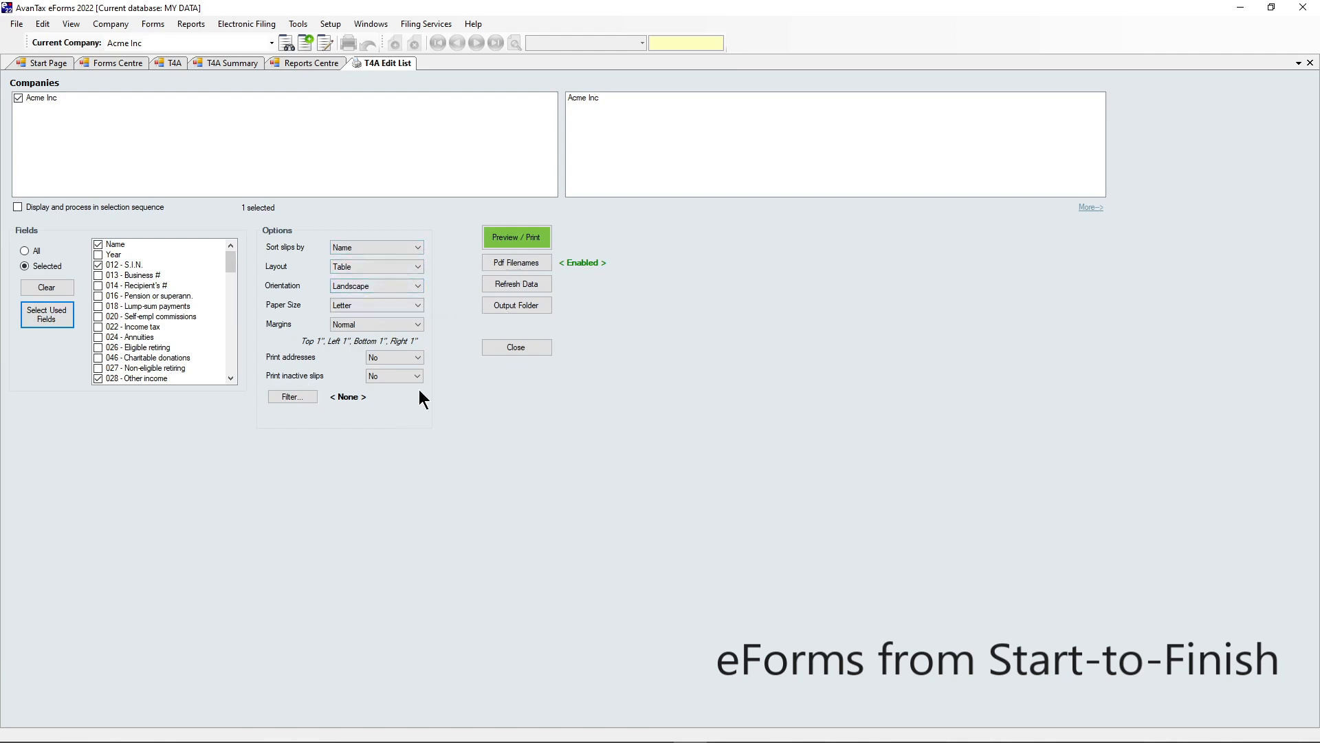
pyautogui.click(509, 239)
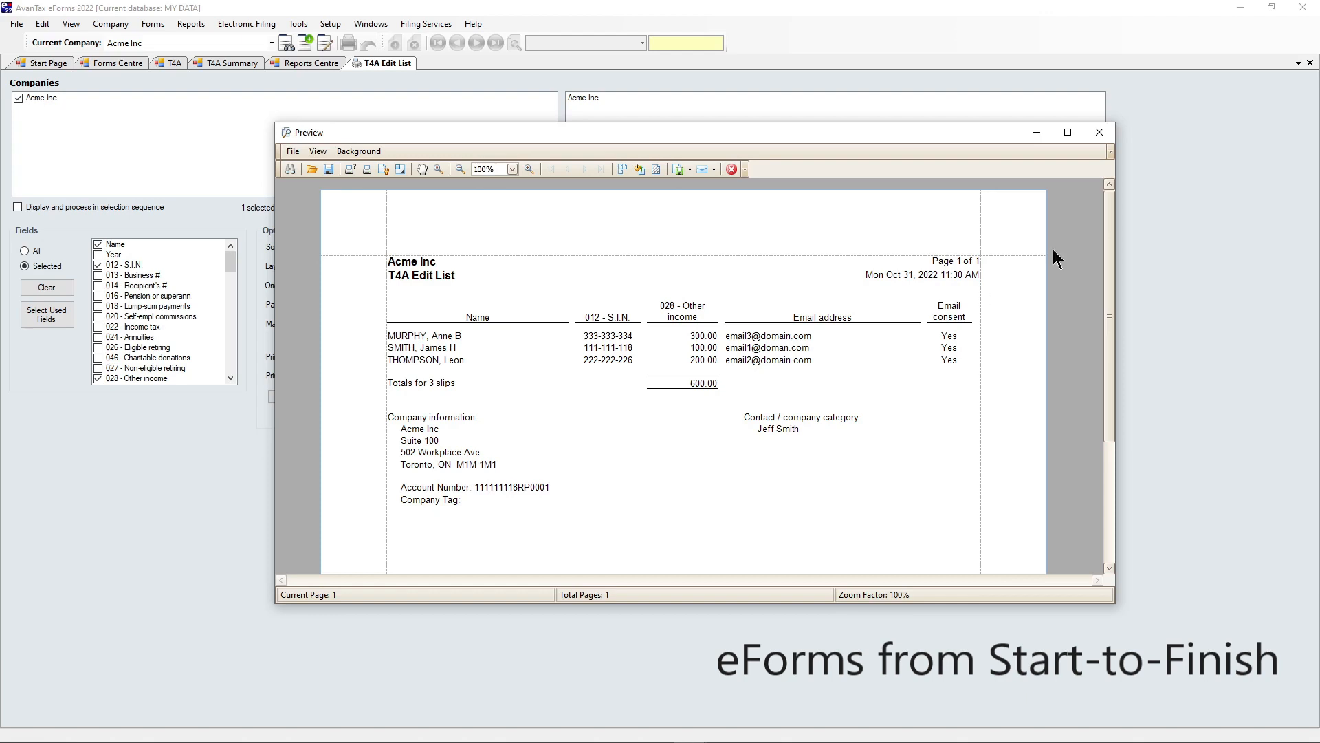
pyautogui.click(1099, 132)
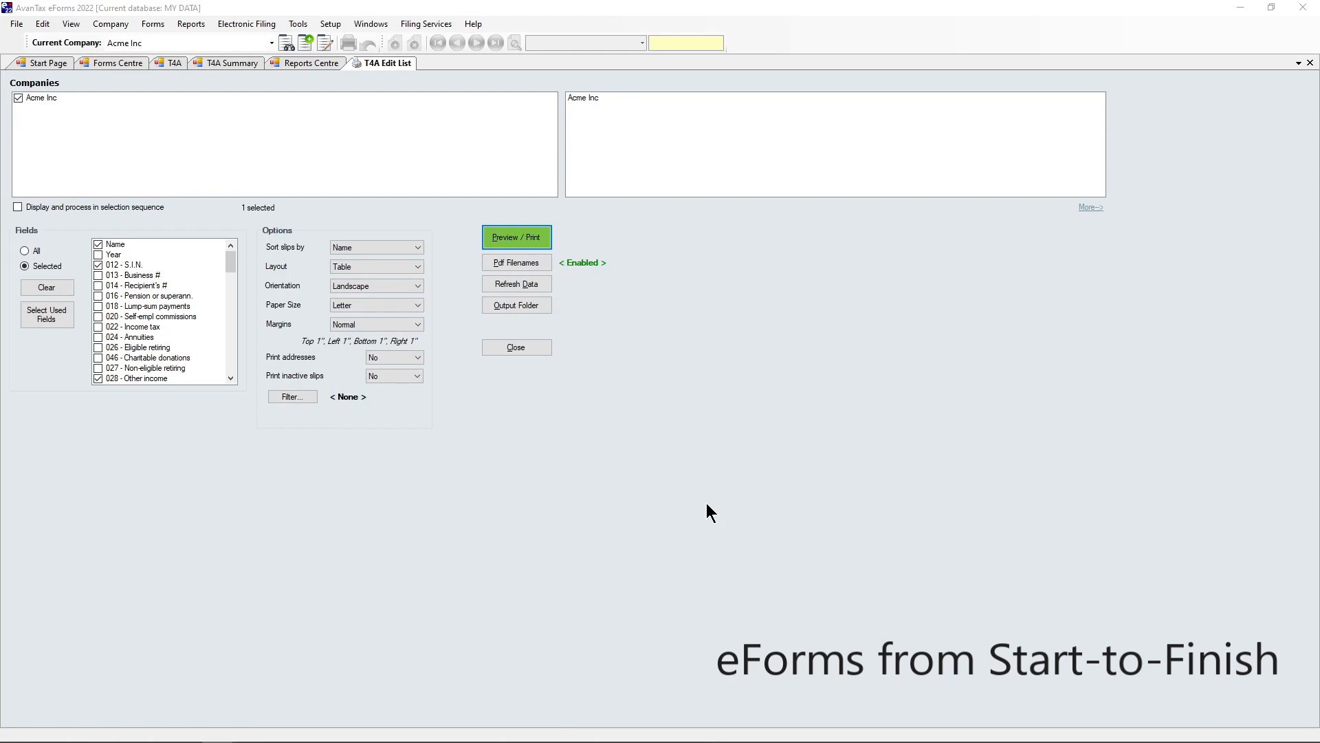
# Open the User Settings and review them before electronic filing.
pyautogui.click(330, 24)
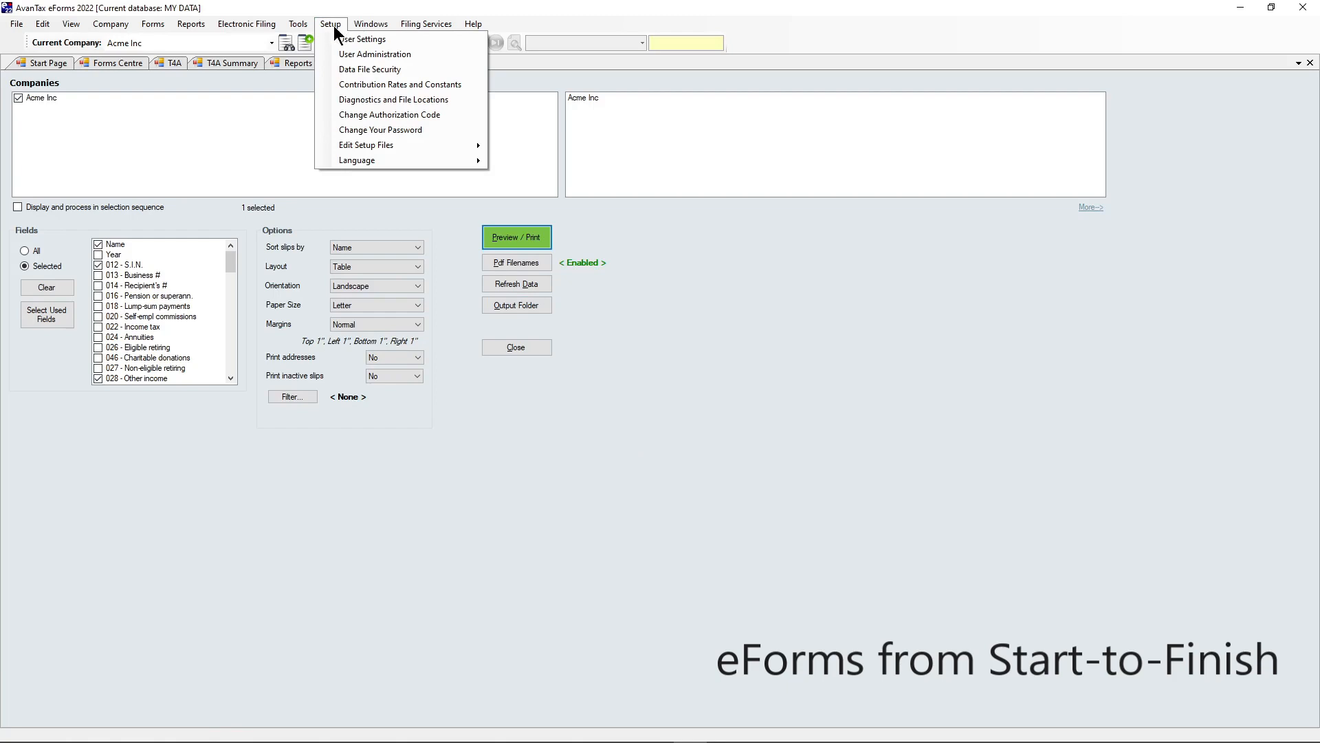
pyautogui.click(334, 36)
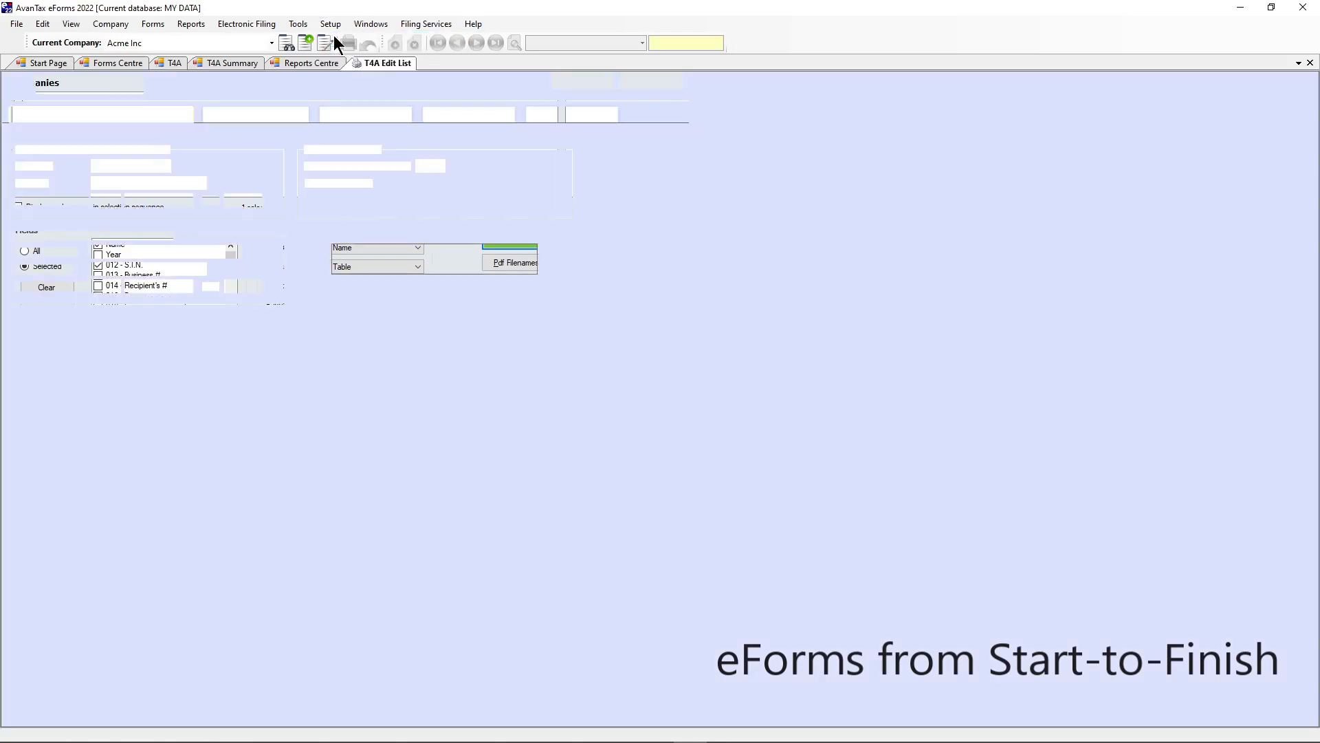
pyautogui.click(473, 113)
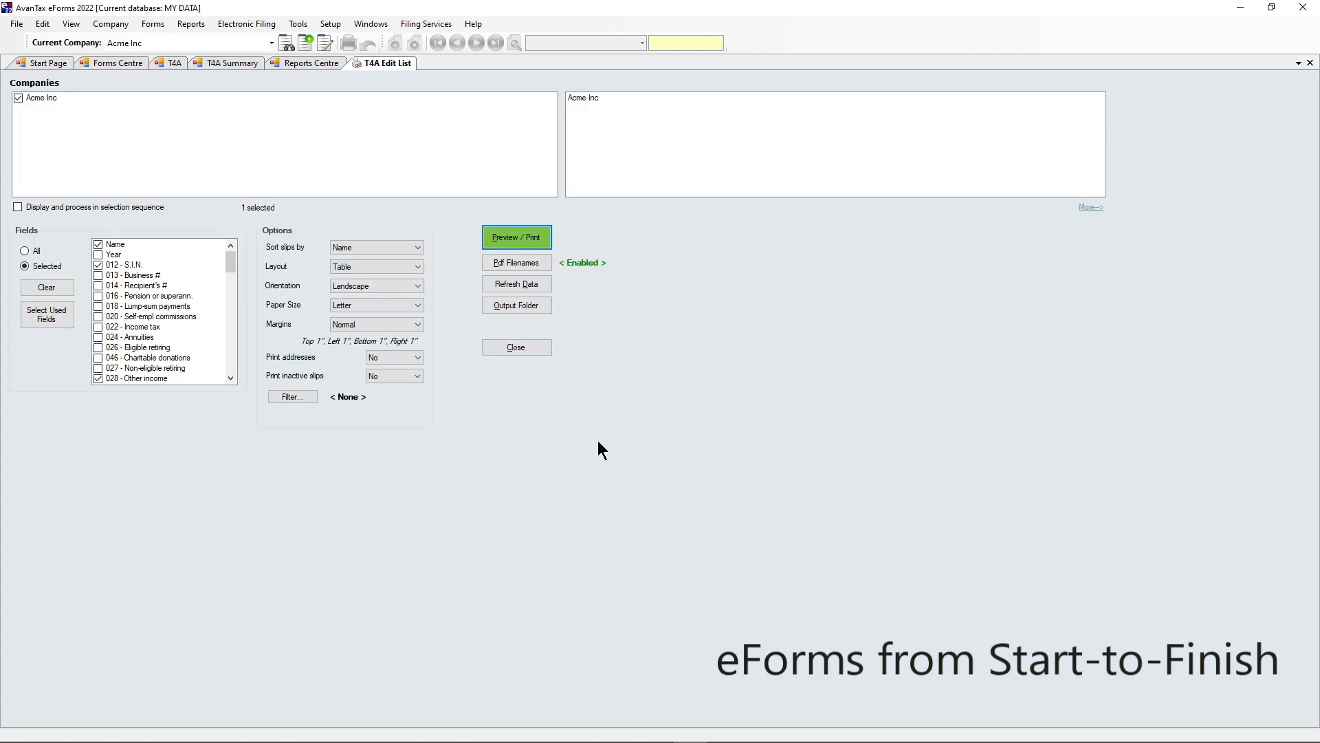
# Generate the XML file and validation report for Acme Inc's original T4A return, with Internet as the method of submission.
pyautogui.click(263, 23)
pyautogui.click(263, 34)
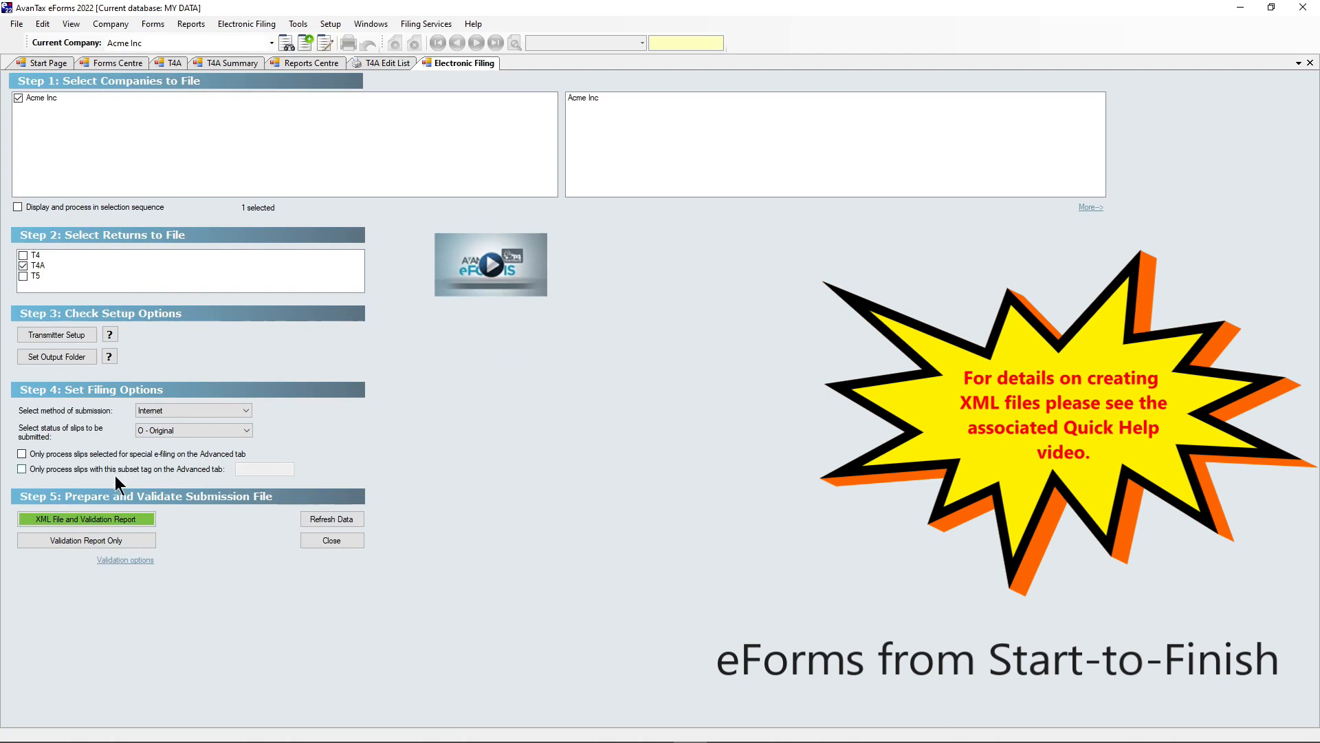
pyautogui.click(121, 517)
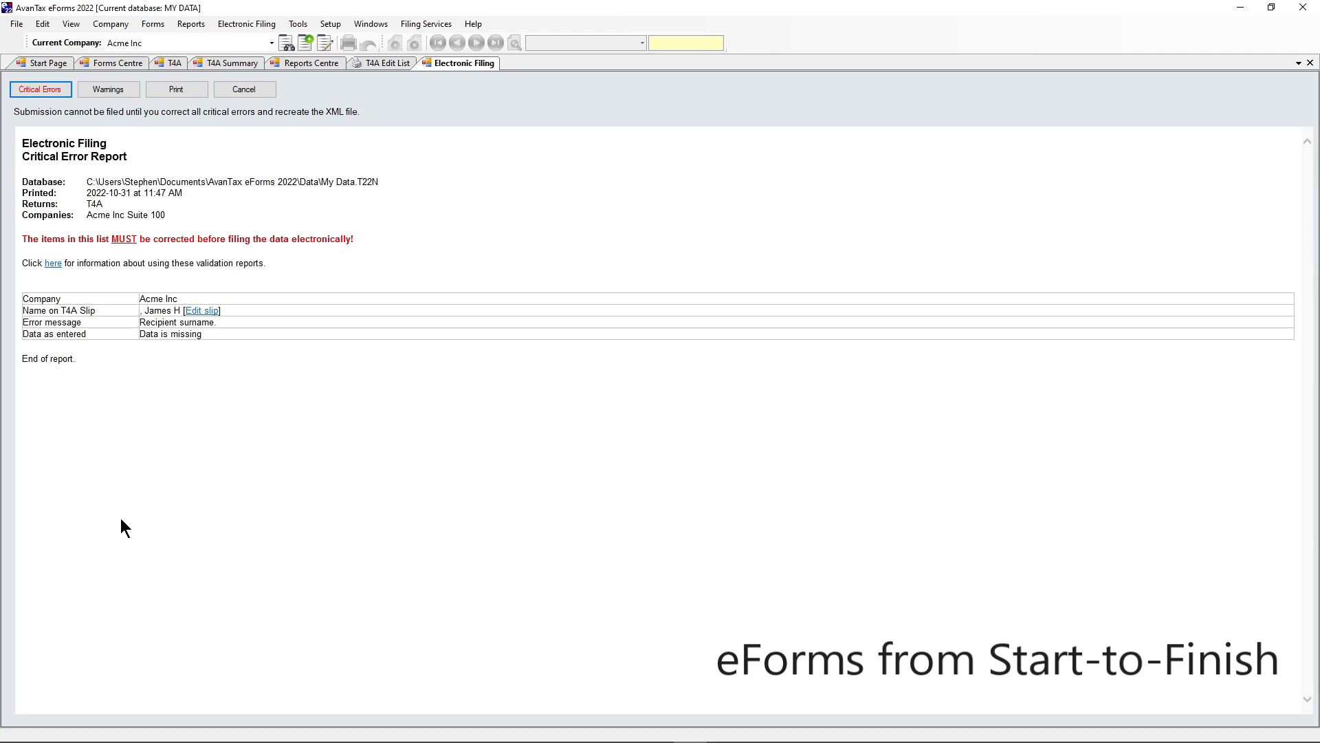
# Open the T4A slip listed in the critical error report, enter the recipient's missing surname, and return to Electronic Filing.
pyautogui.click(210, 312)
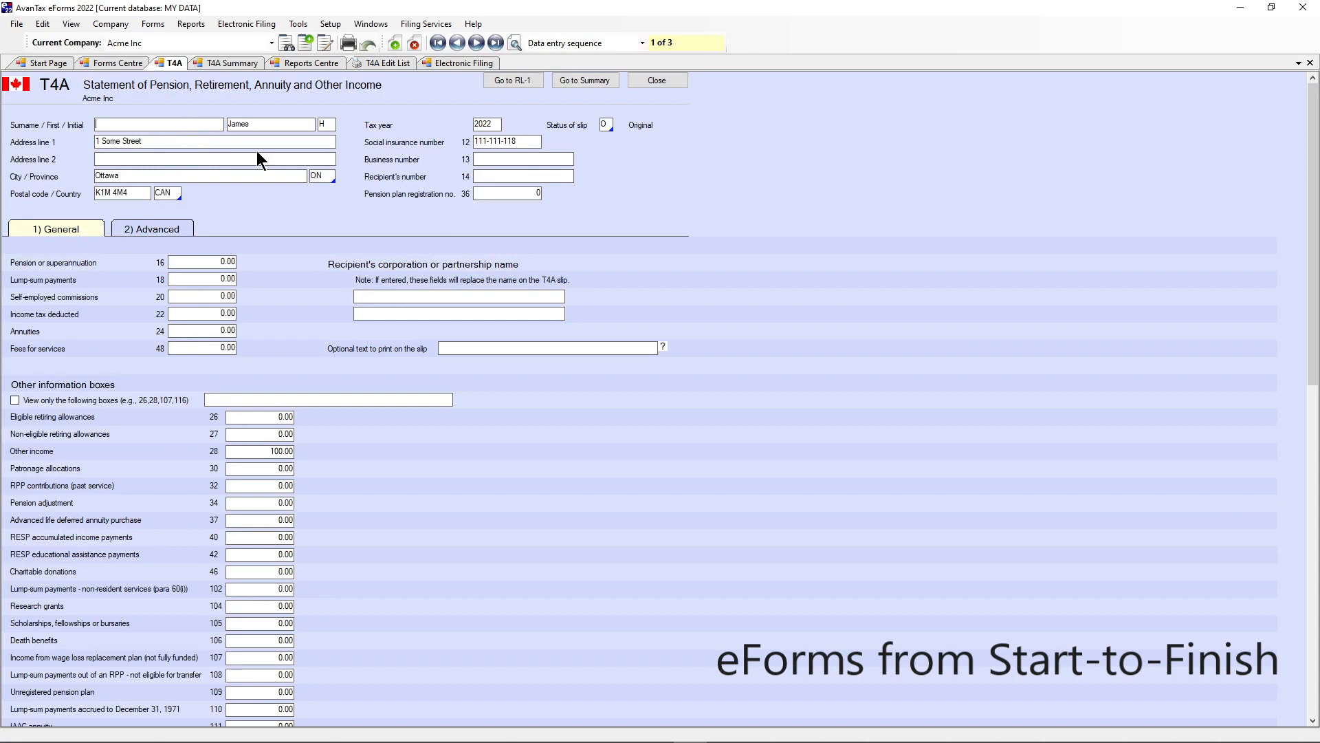
pyautogui.write('SMITH')
pyautogui.click(472, 64)
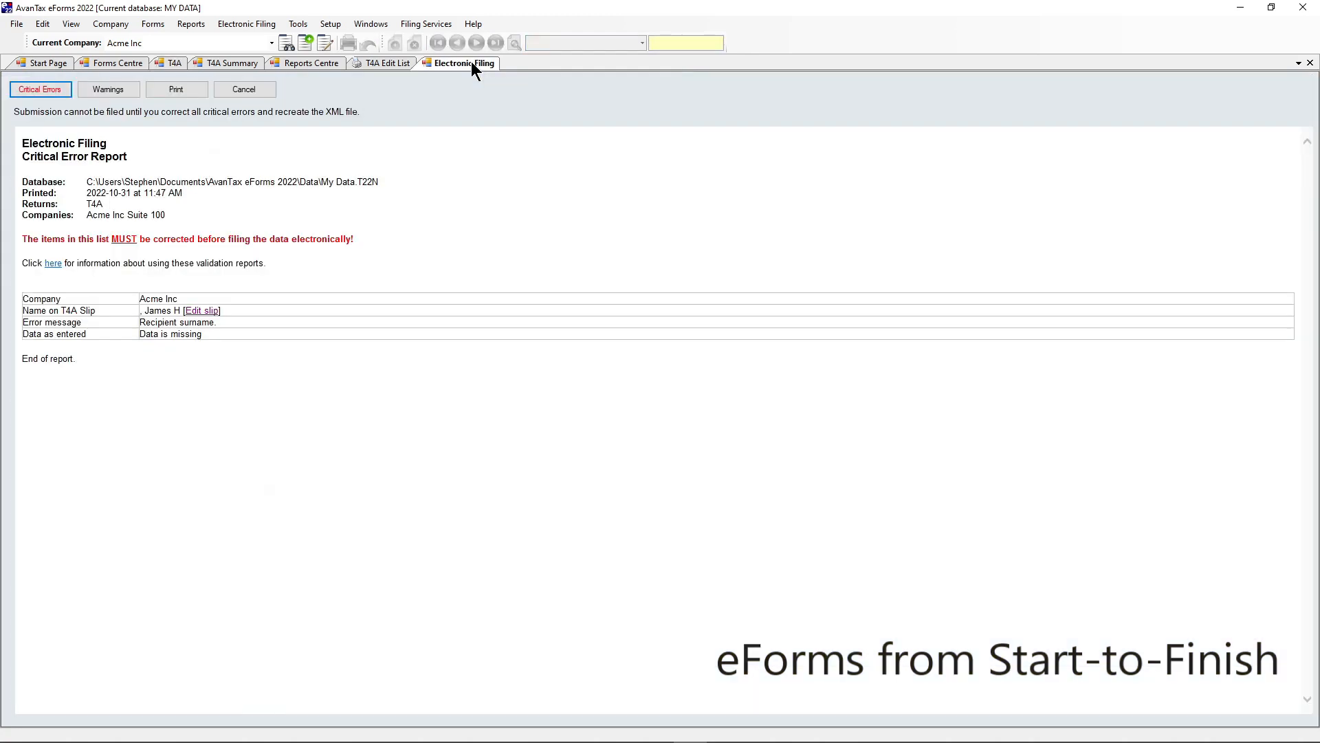
# Cancel the error report, regenerate the T4A XML file and validation report, and accept 4 as the unique submission number.
pyautogui.click(244, 89)
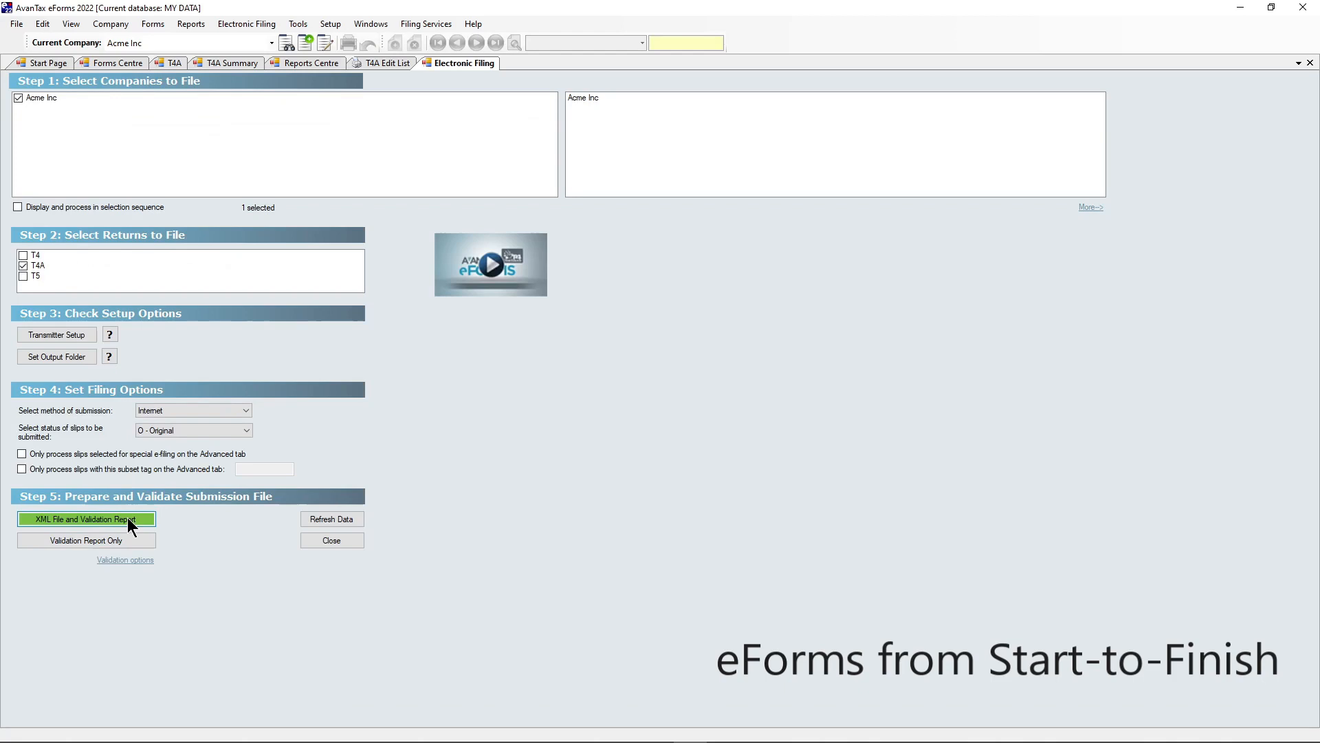
pyautogui.click(127, 517)
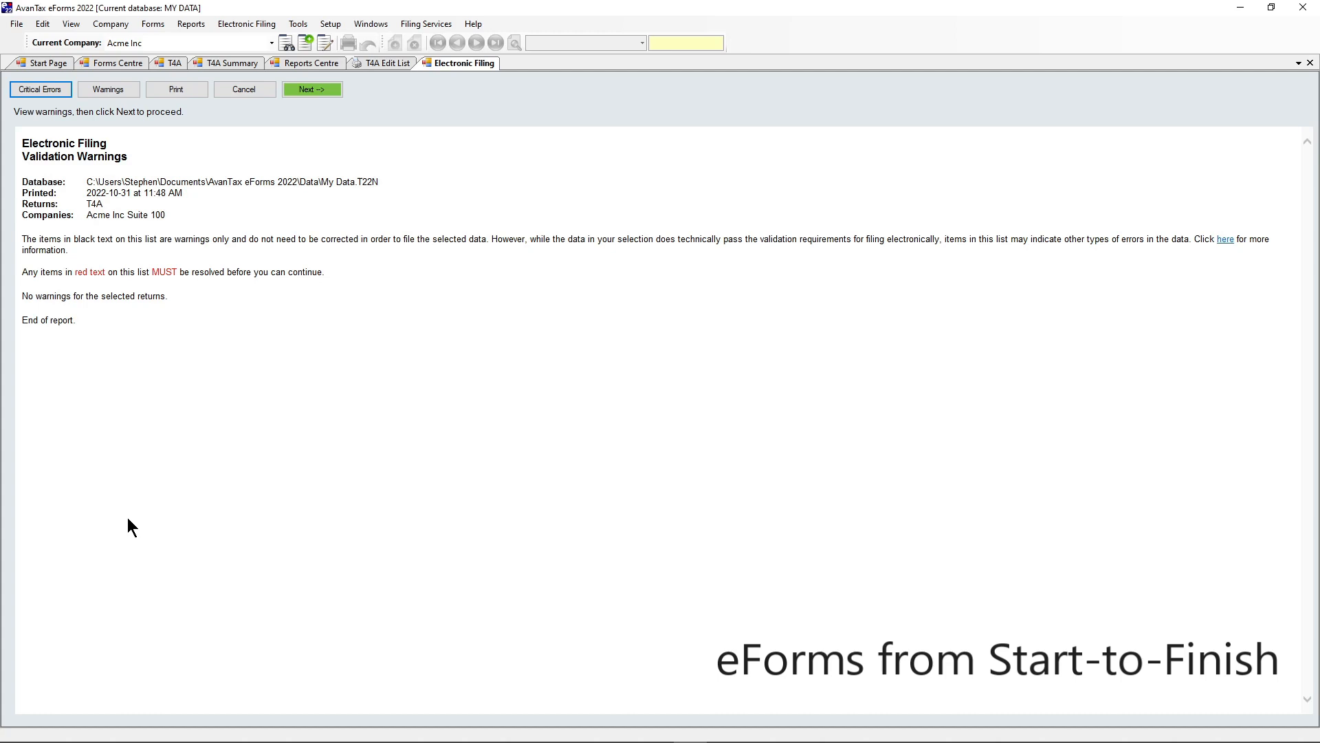
pyautogui.click(312, 93)
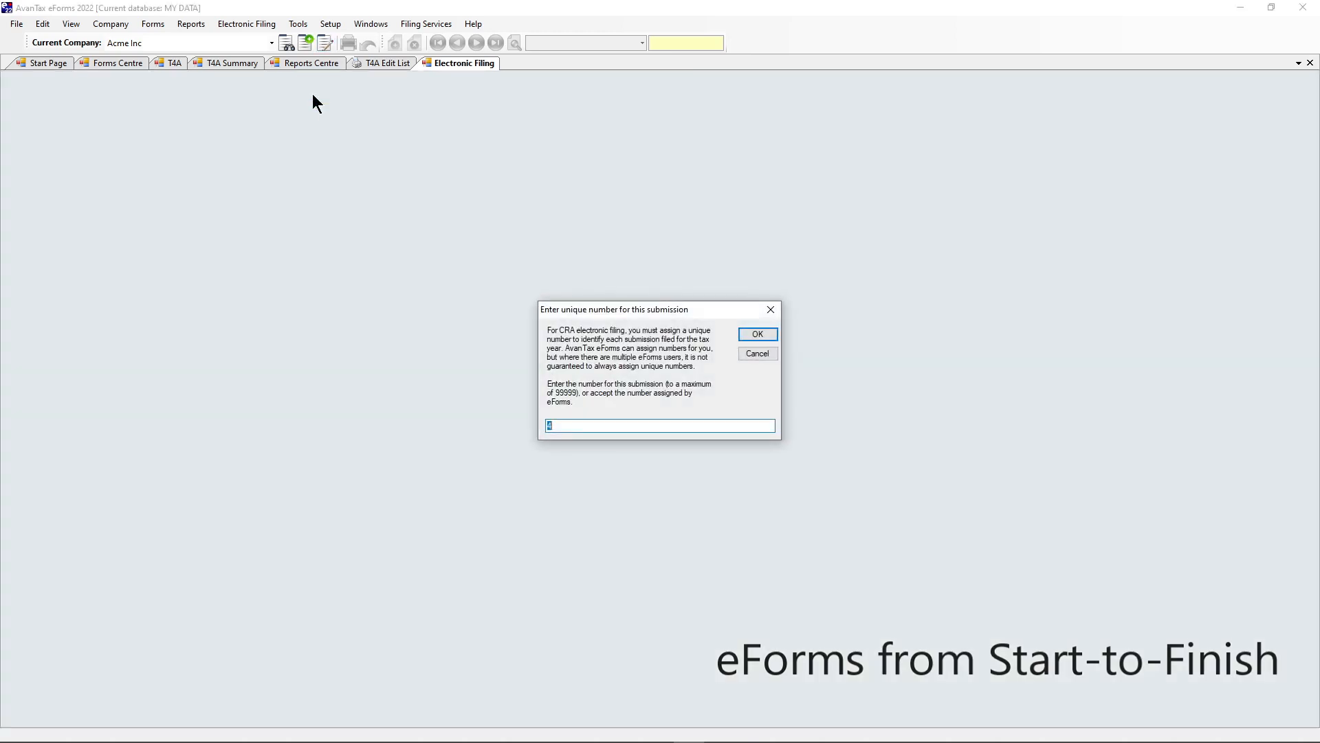
pyautogui.click(757, 334)
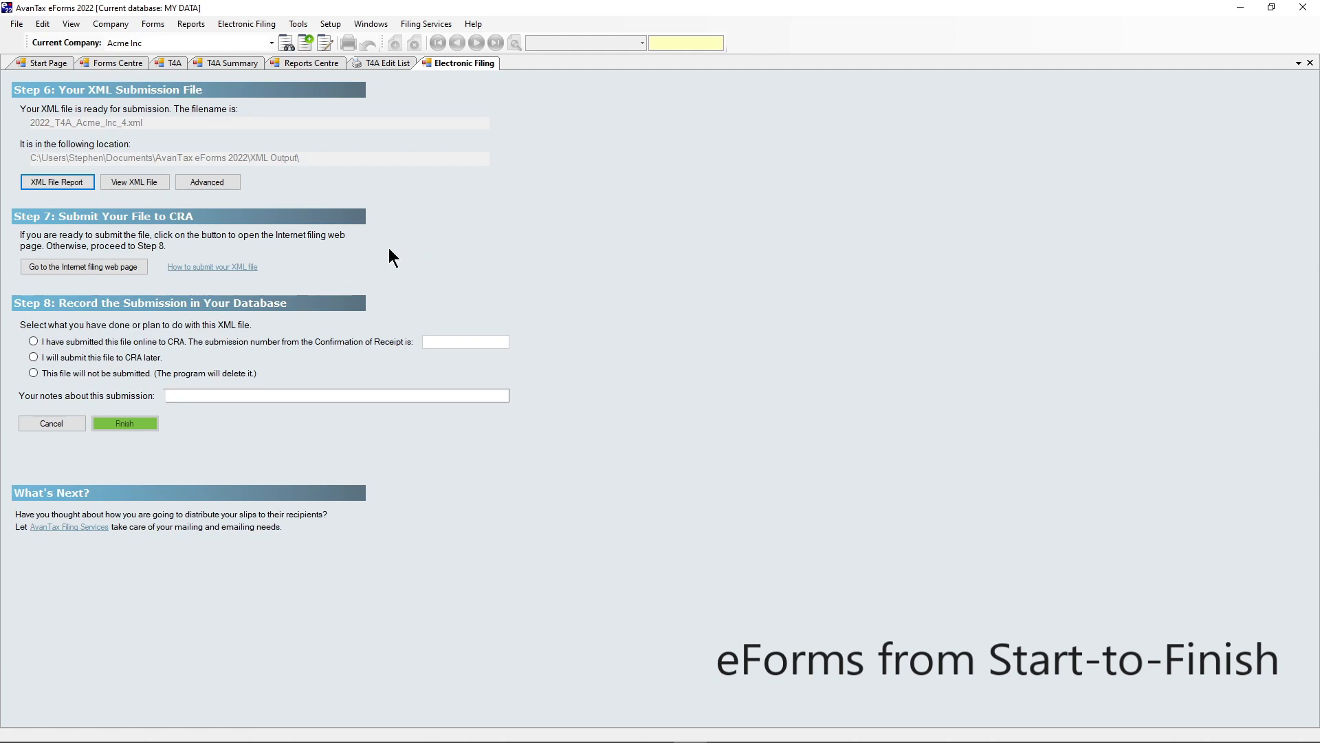
# Show the XML file's output folder, view 2022_T4A_Acme_Inc_4.xml in the browser, close both windows, and select the folder path in Step 6.
pyautogui.click(215, 182)
pyautogui.click(463, 184)
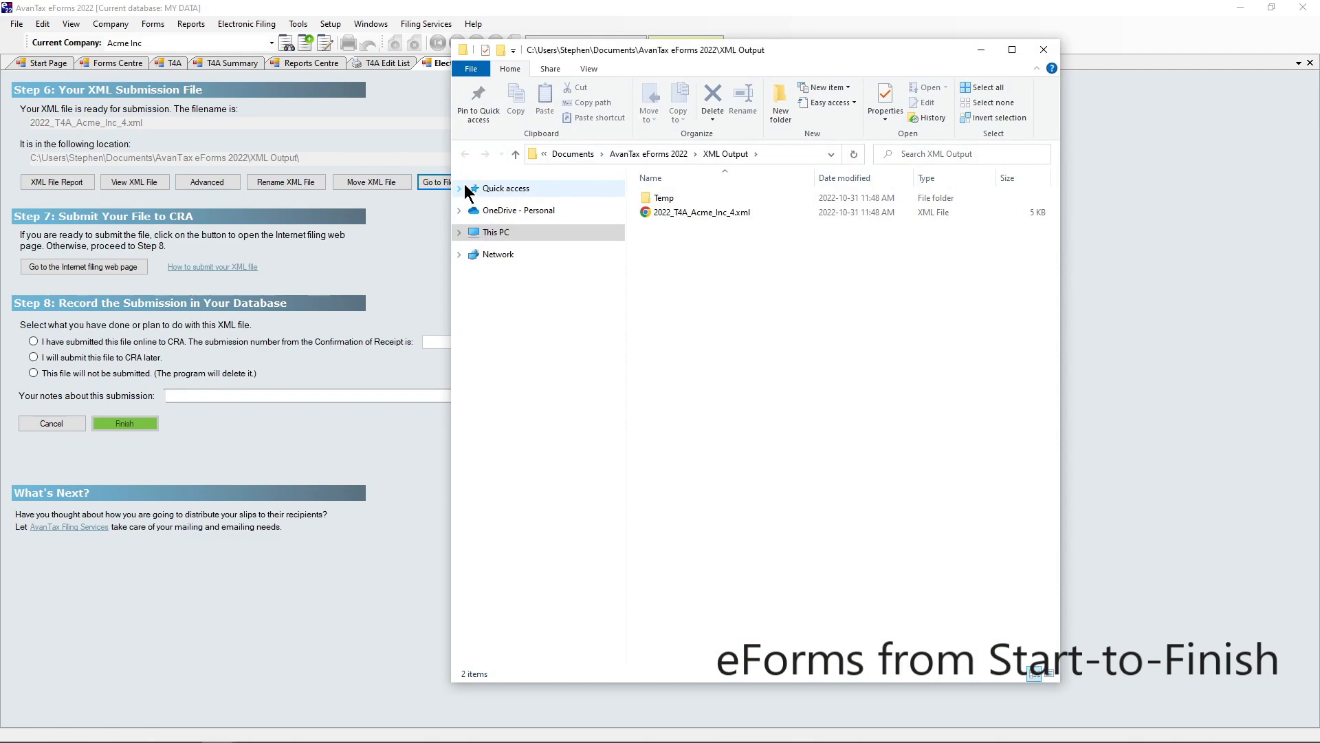
pyautogui.doubleClick(670, 213)
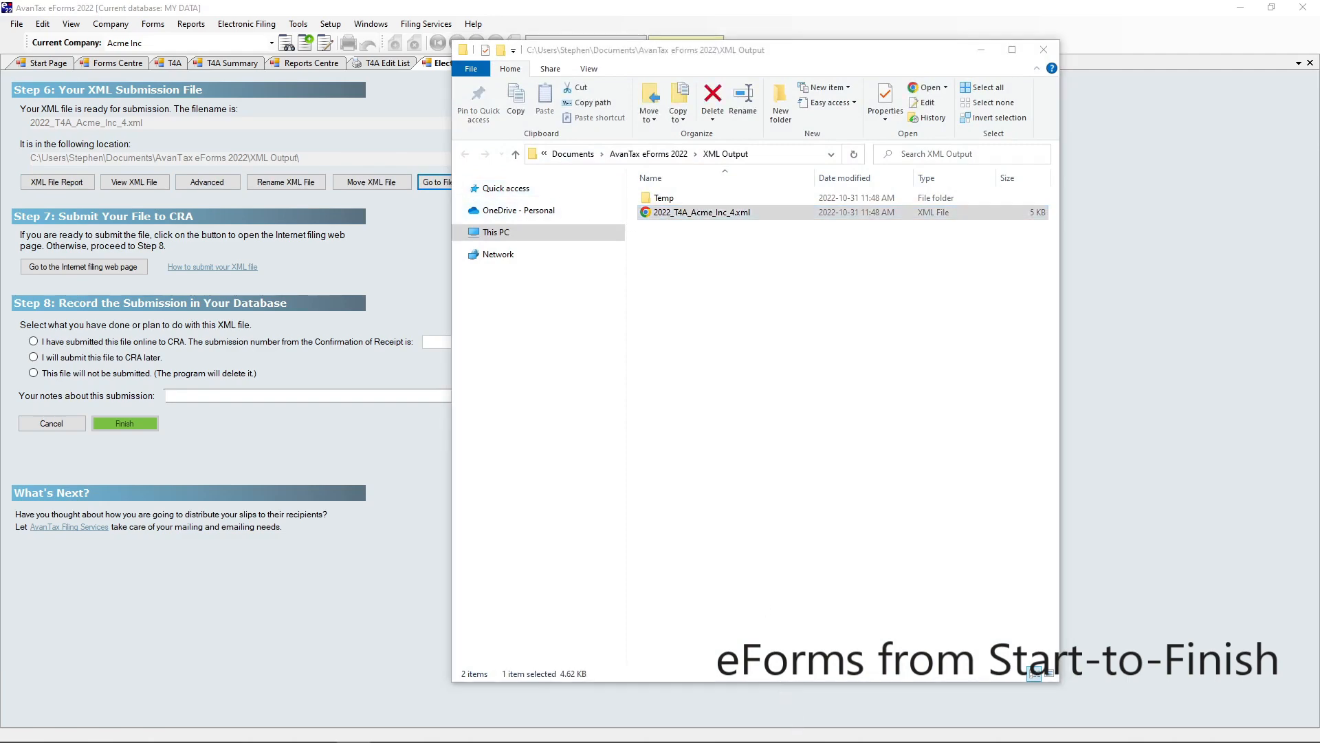
pyautogui.moveTo(778, 118); pyautogui.dragTo(785, 58)
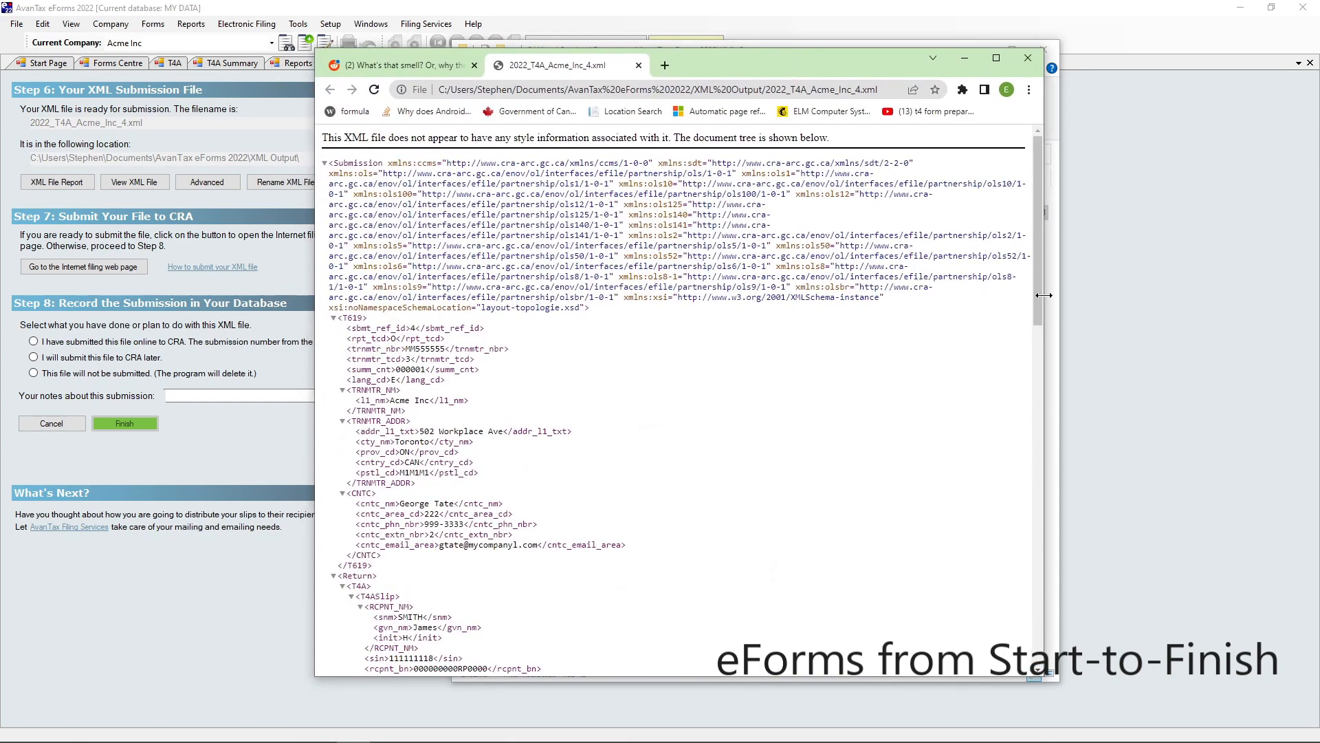
pyautogui.moveTo(1037, 295); pyautogui.dragTo(1000, 237)
pyautogui.click(1024, 57)
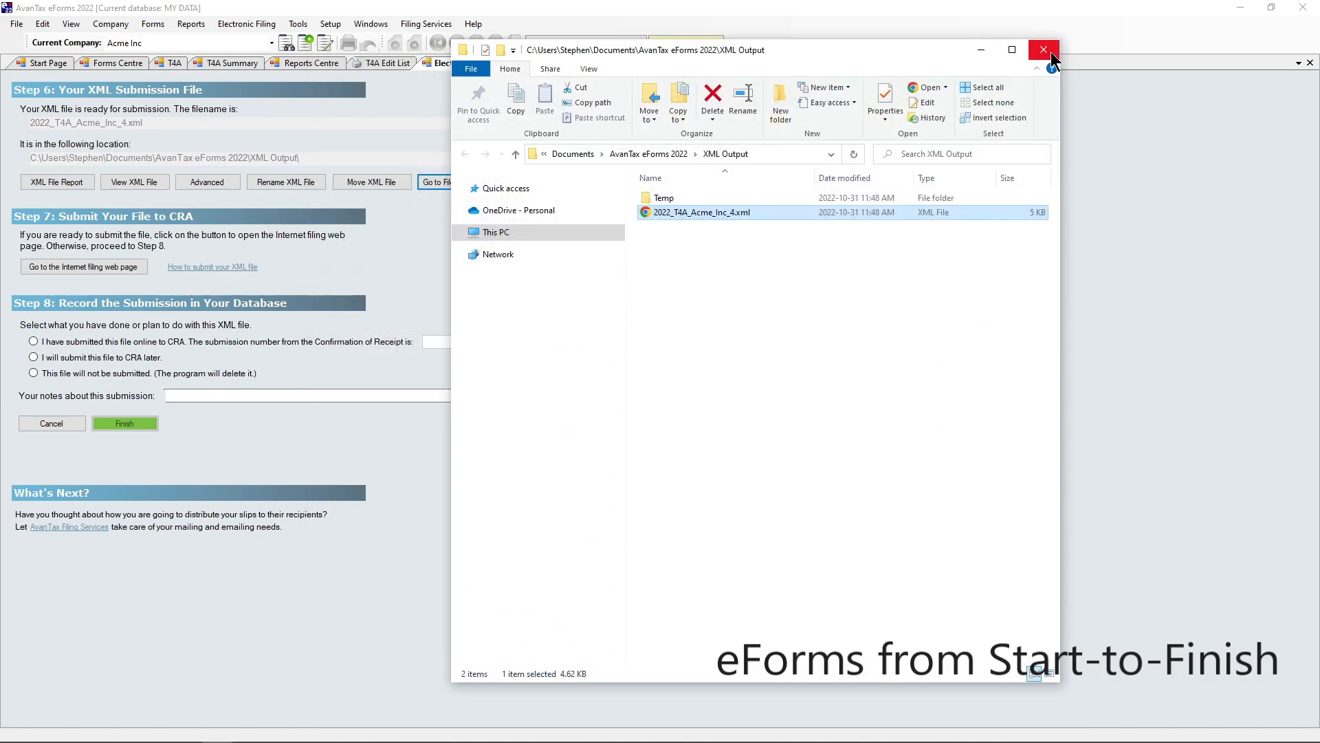
pyautogui.click(1024, 52)
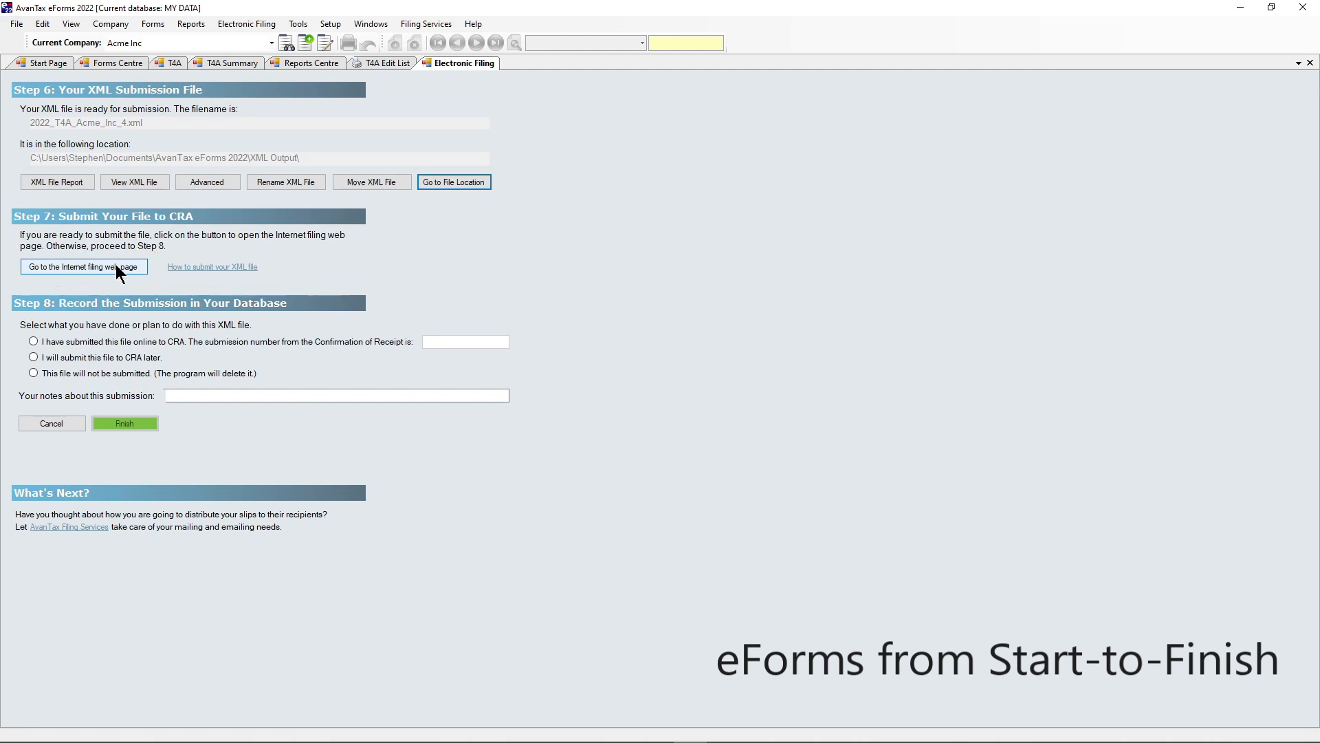
pyautogui.click(300, 158)
pyautogui.moveTo(301, 157); pyautogui.dragTo(29, 158)
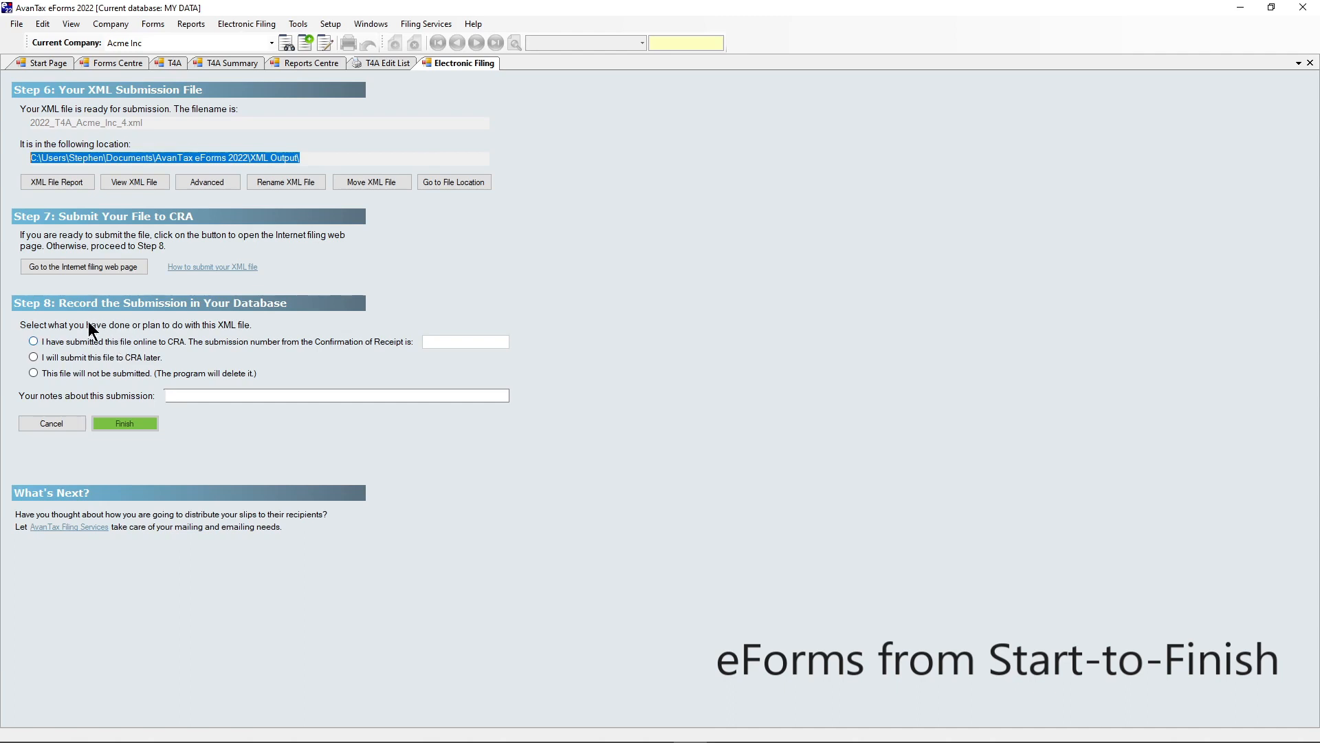
# Record the file as submitted online to CRA with the receipt's submission number, and set the return's status to Filed by XML.
pyautogui.click(33, 341)
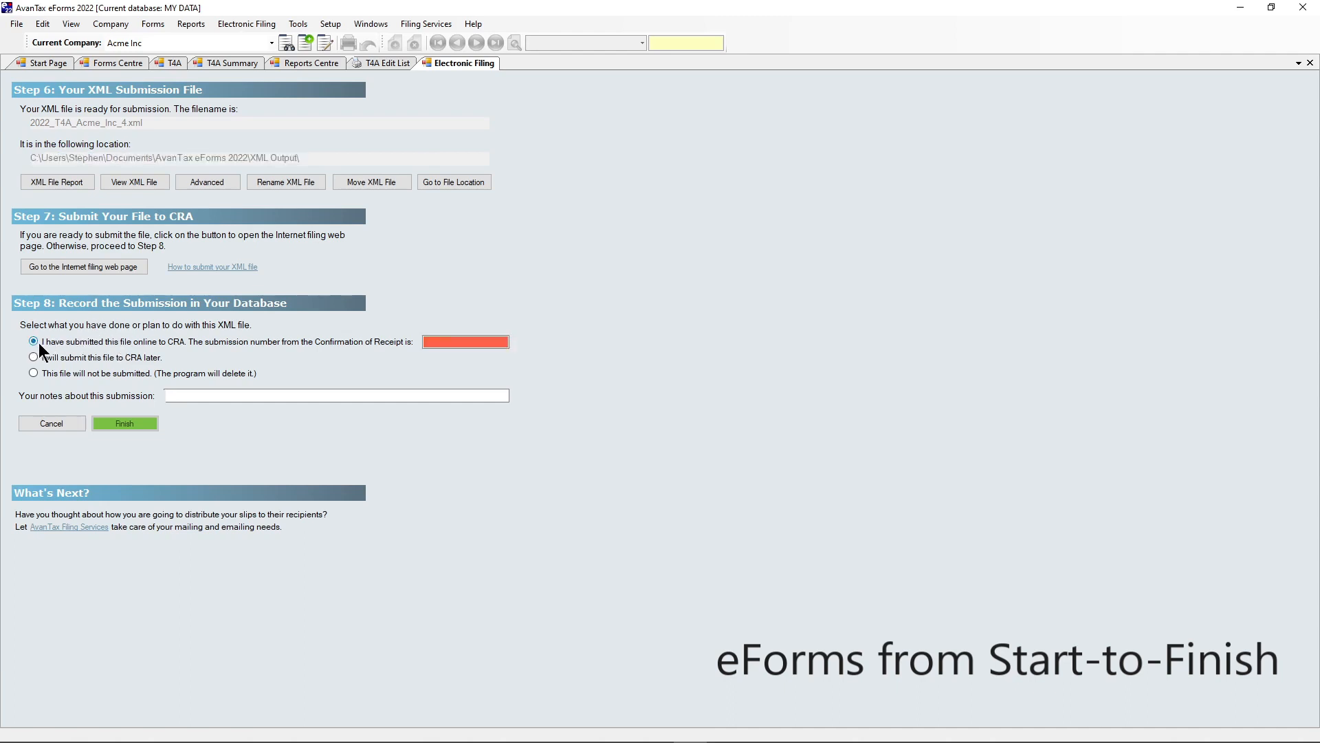
pyautogui.click(466, 340)
pyautogui.write('44646640')
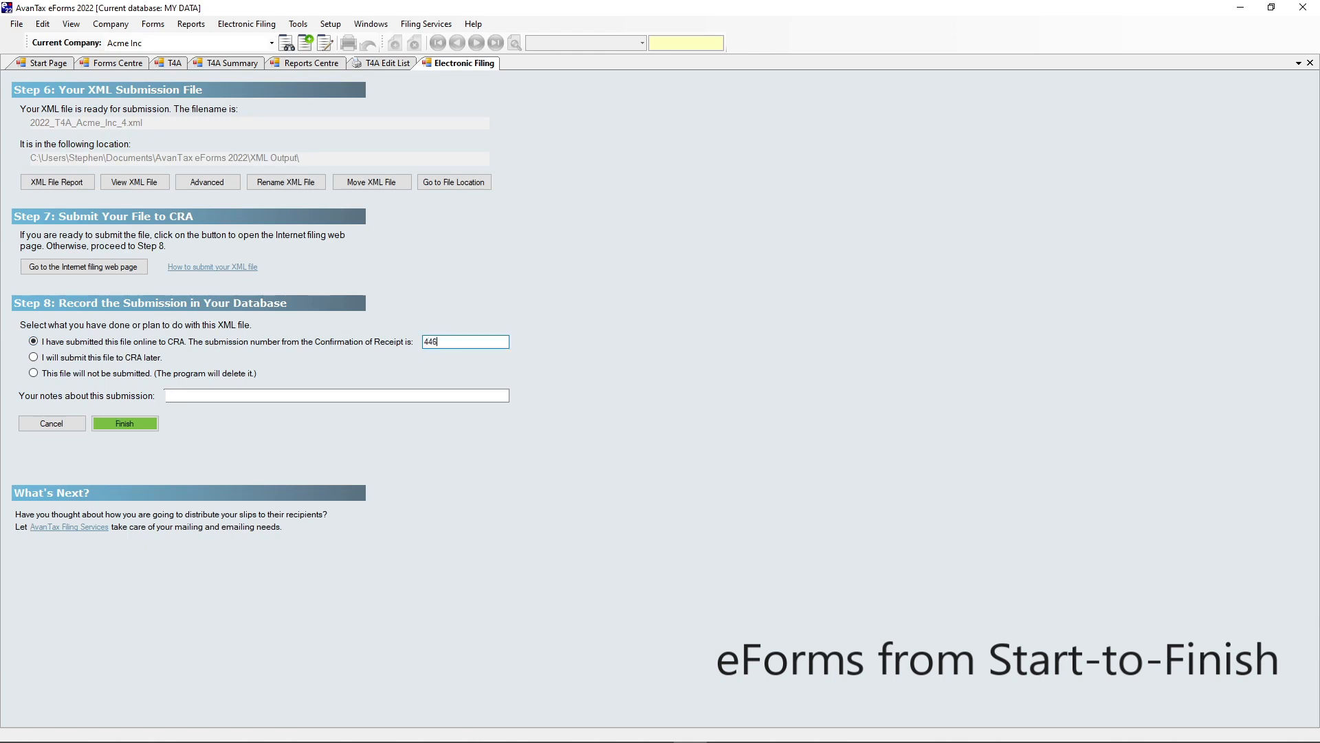
pyautogui.click(156, 425)
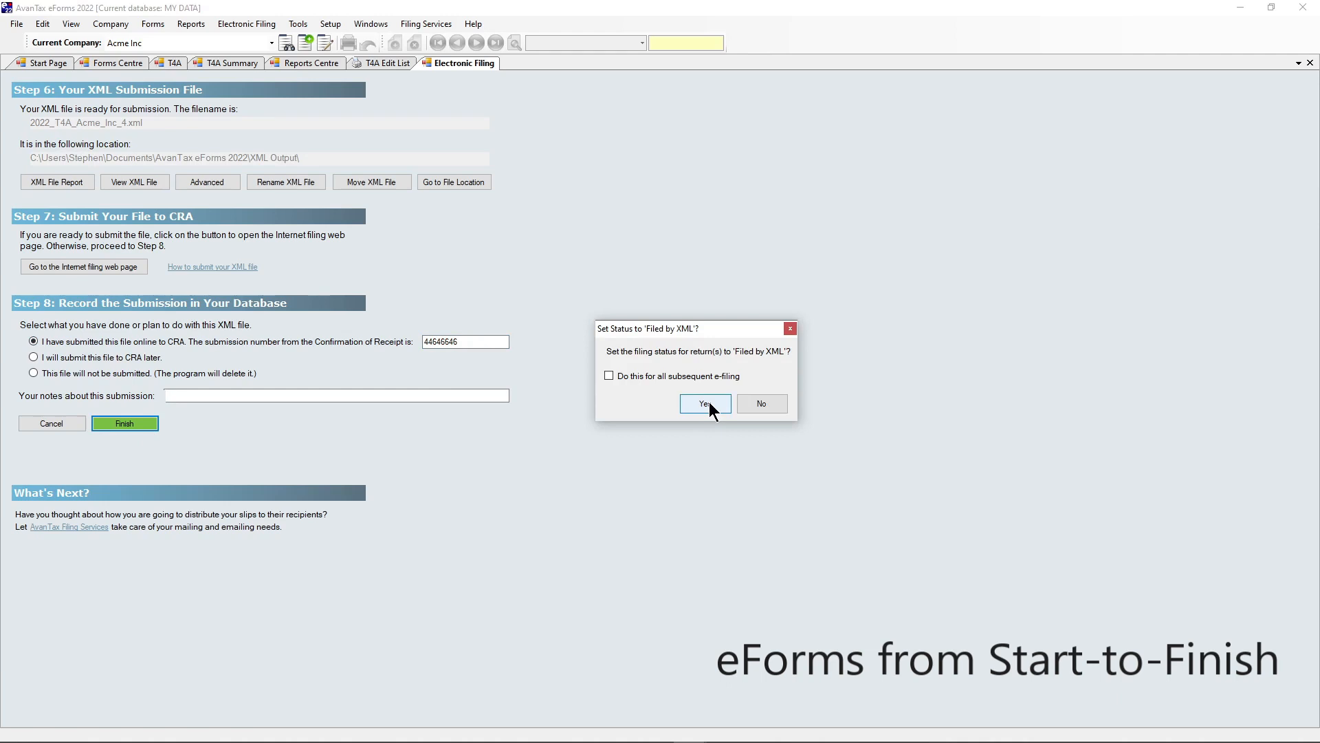
pyautogui.click(709, 402)
pyautogui.click(705, 414)
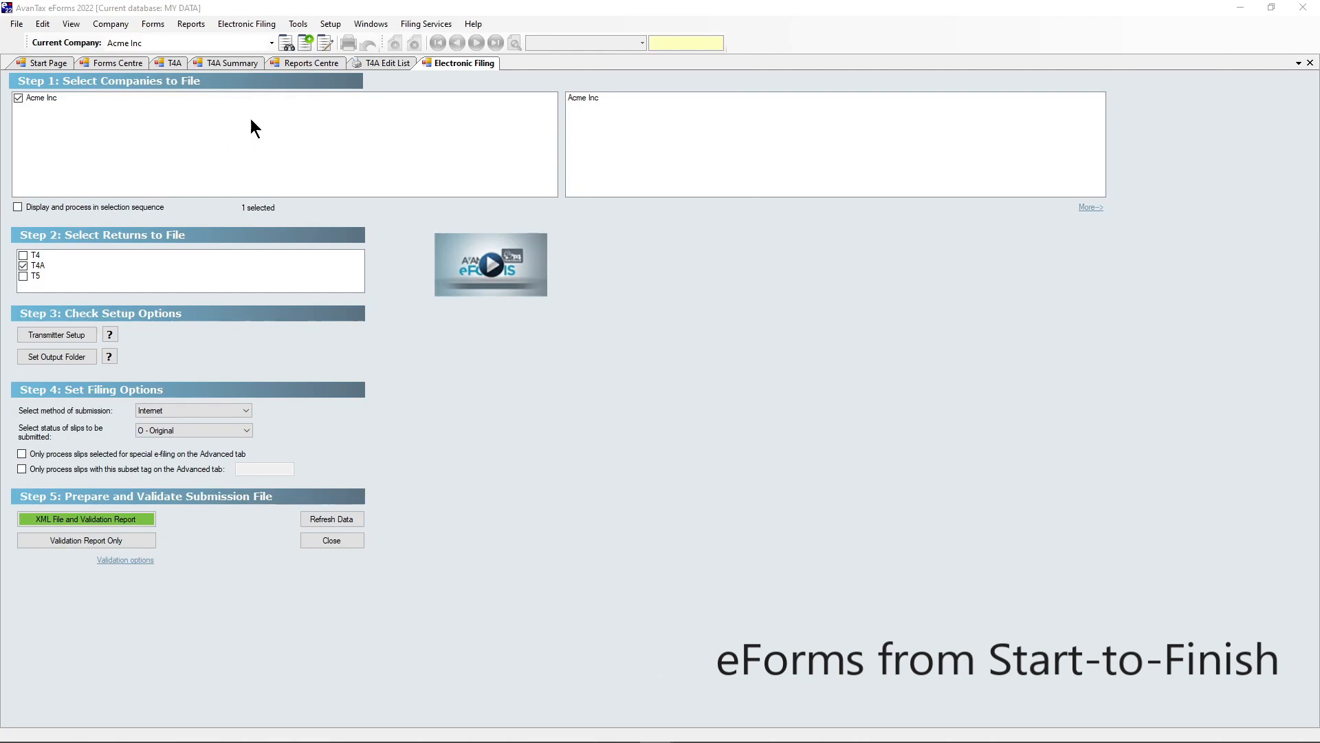
# Open the T4A 3 Slips / Page report from the Reports Centre and enable saving of PDF files.
pyautogui.click(191, 25)
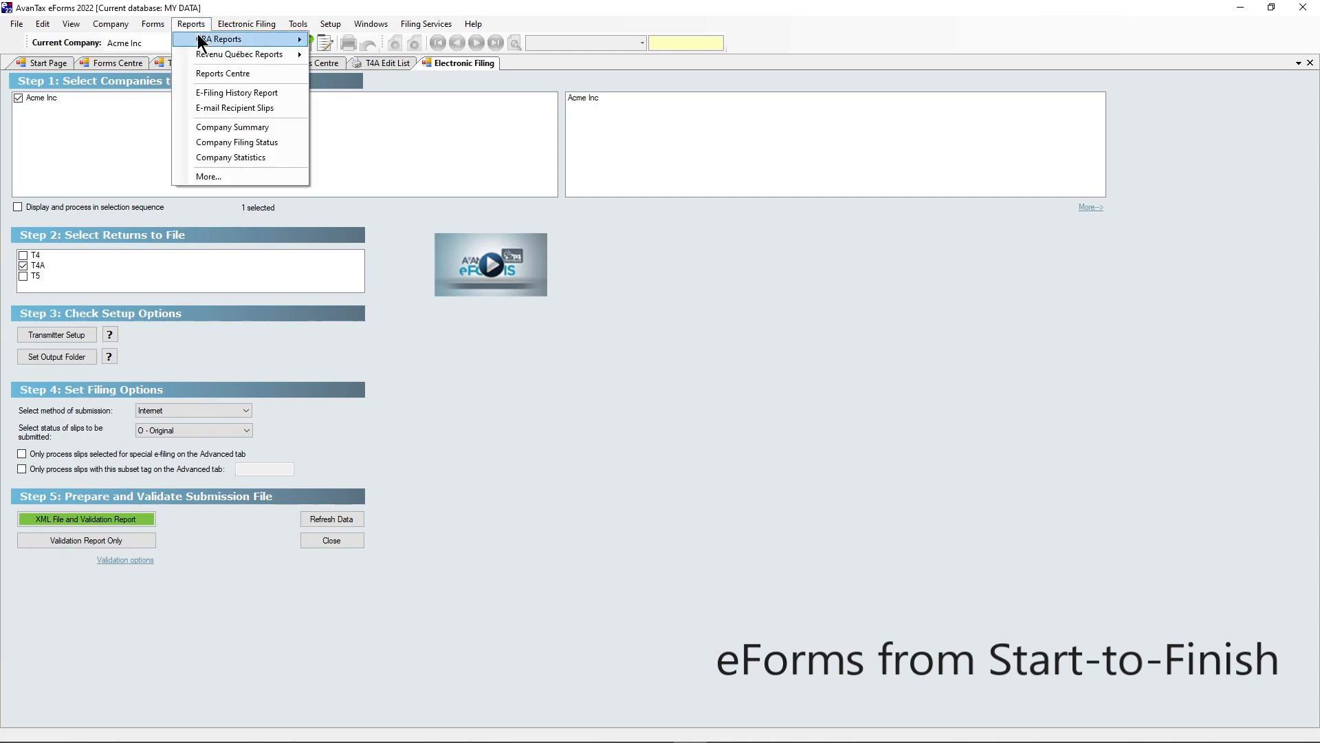
pyautogui.click(221, 70)
pyautogui.click(200, 245)
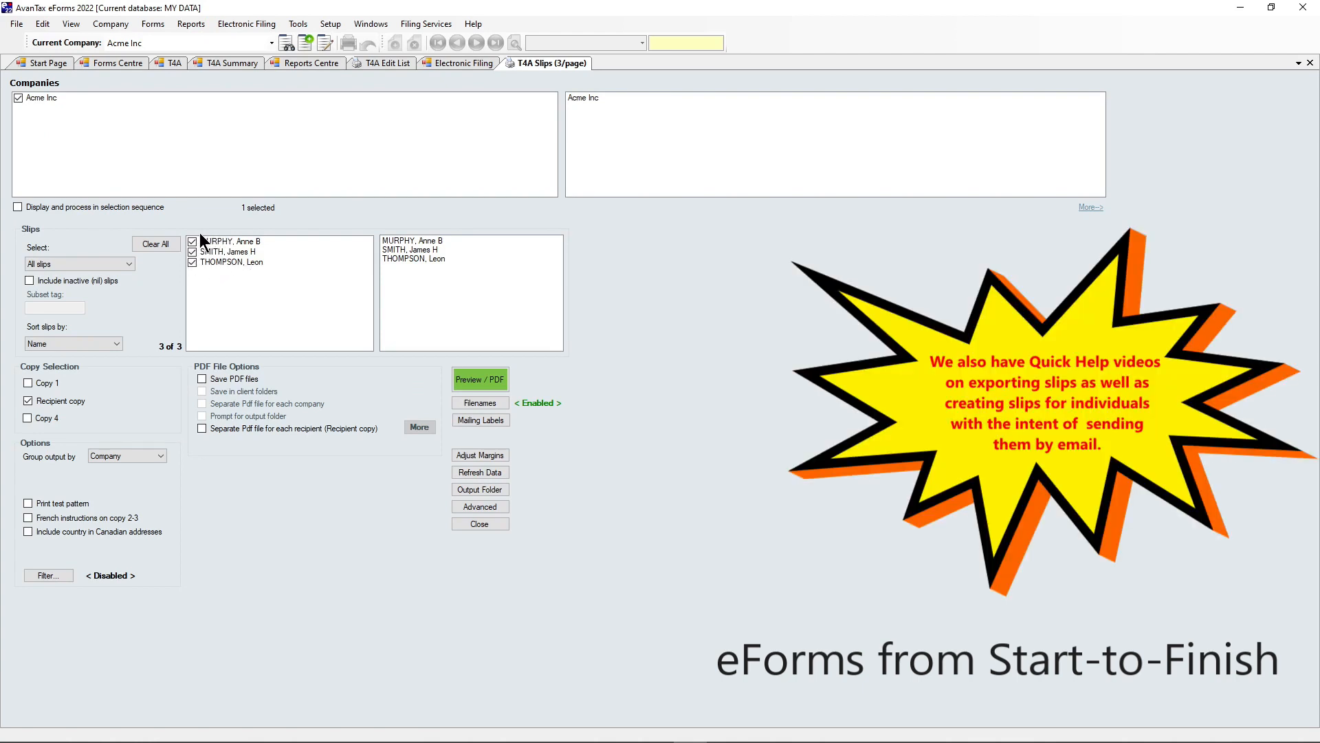
pyautogui.click(202, 378)
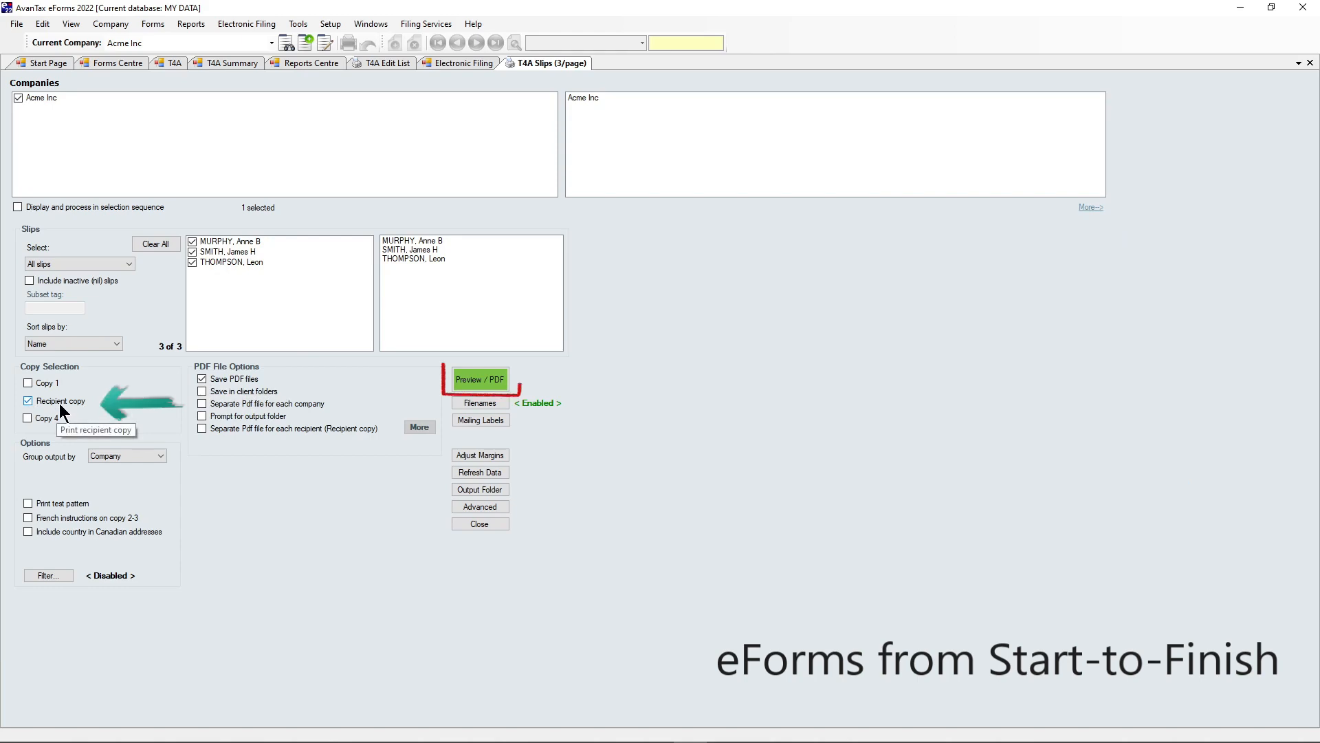
# Generate the PDF of the recipient copies without setting the status to Filed by Paper, and check the saved file in the output folder.
pyautogui.click(469, 381)
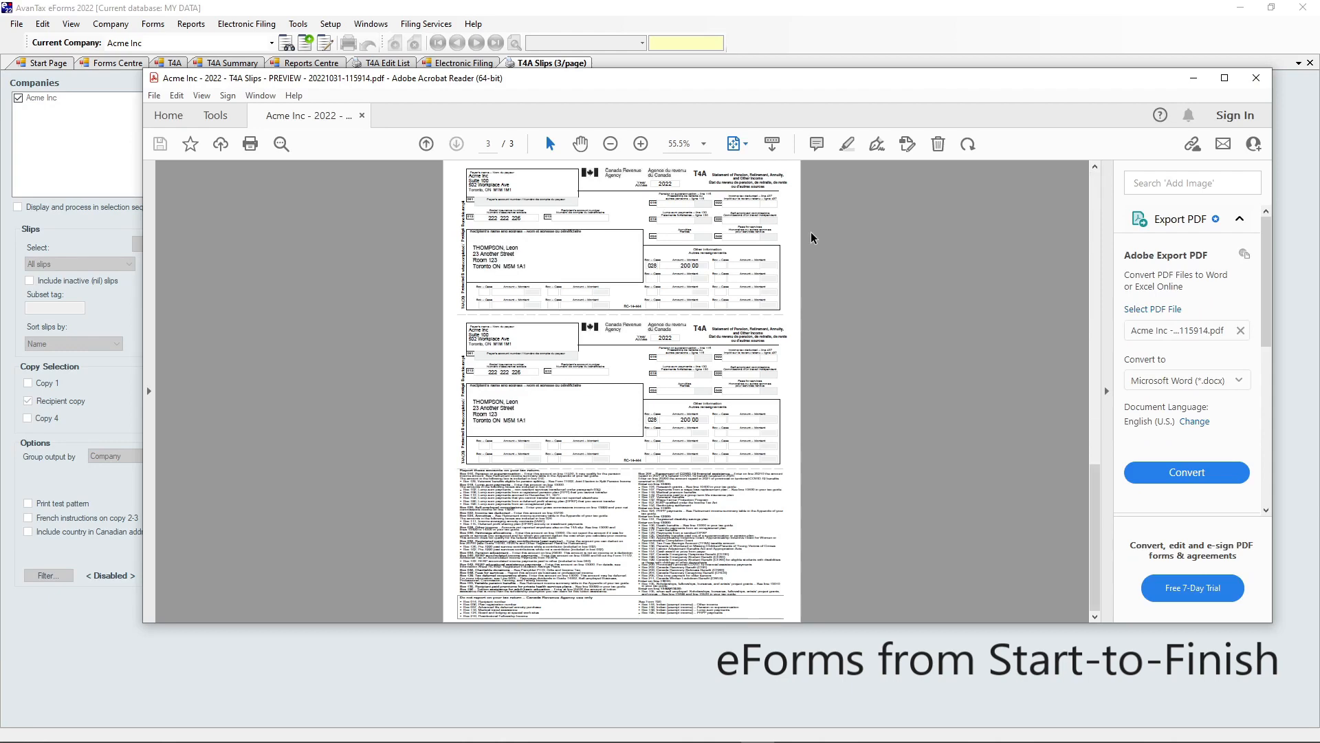
pyautogui.click(1256, 78)
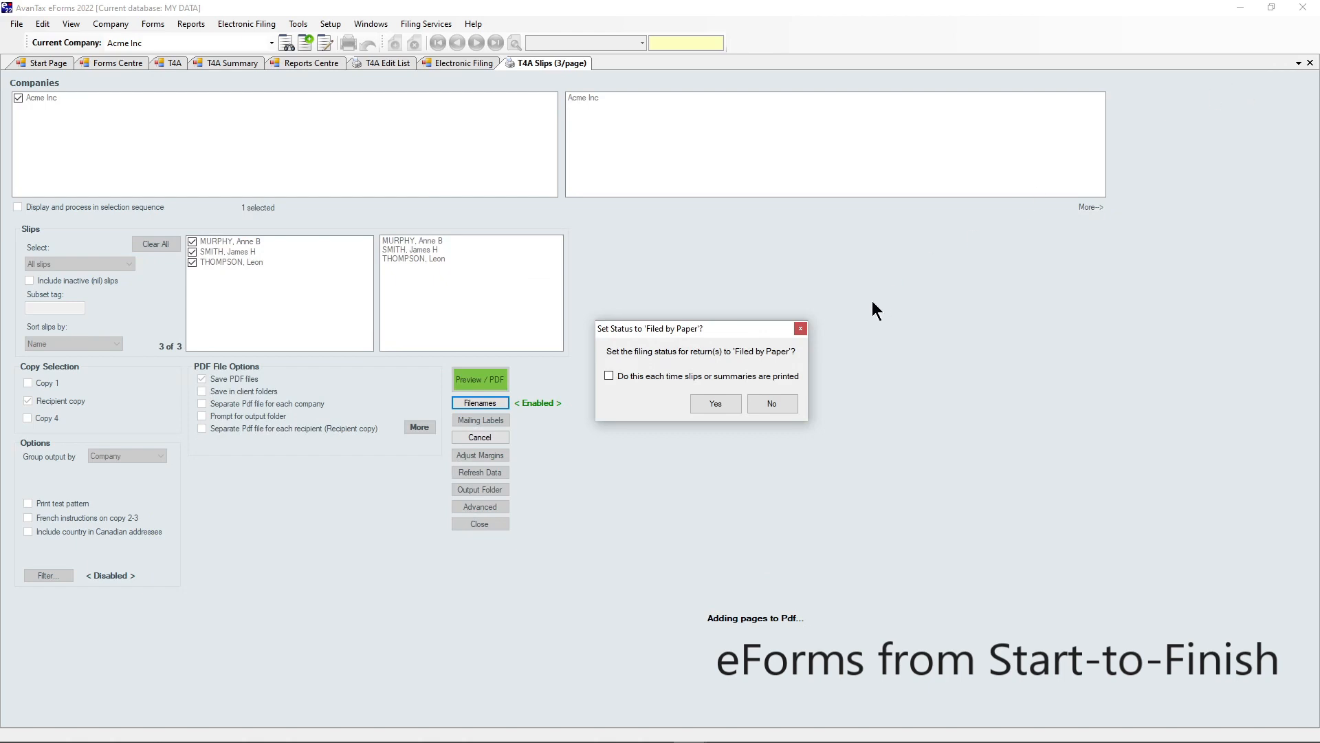
pyautogui.click(772, 404)
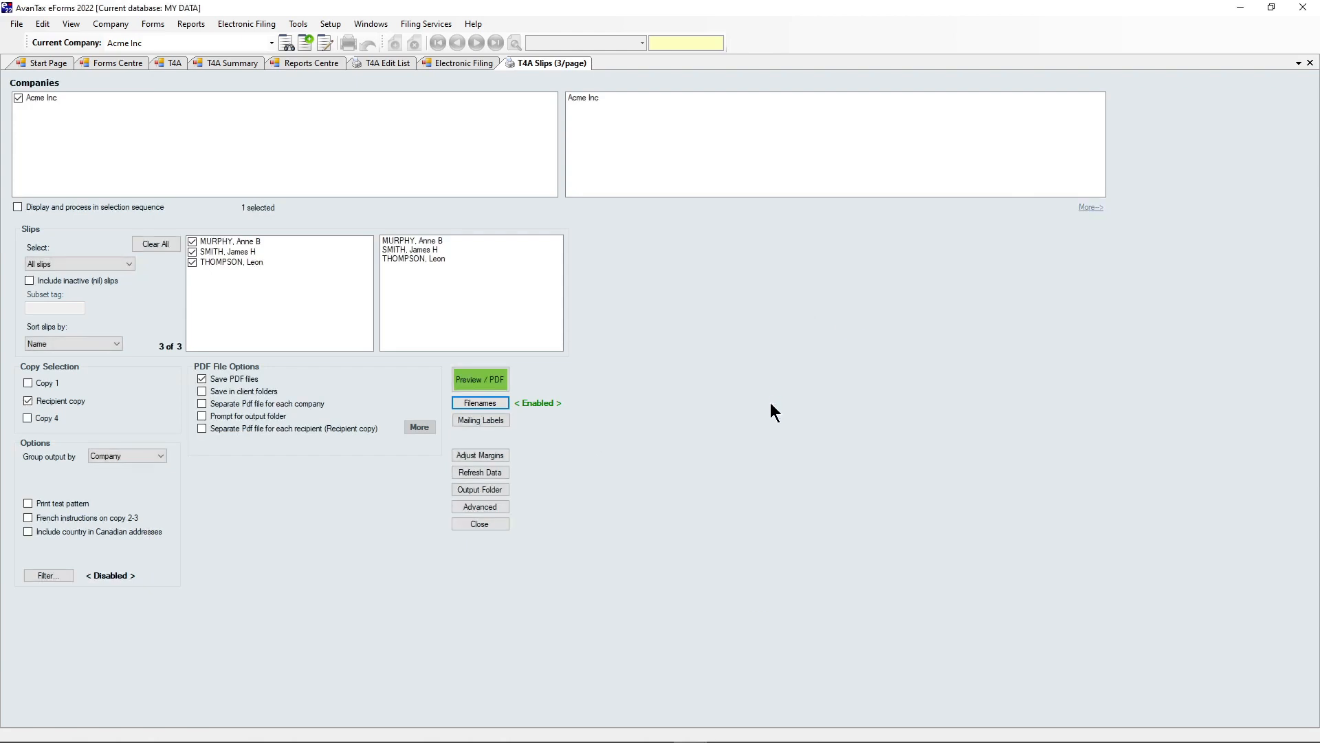
pyautogui.click(491, 488)
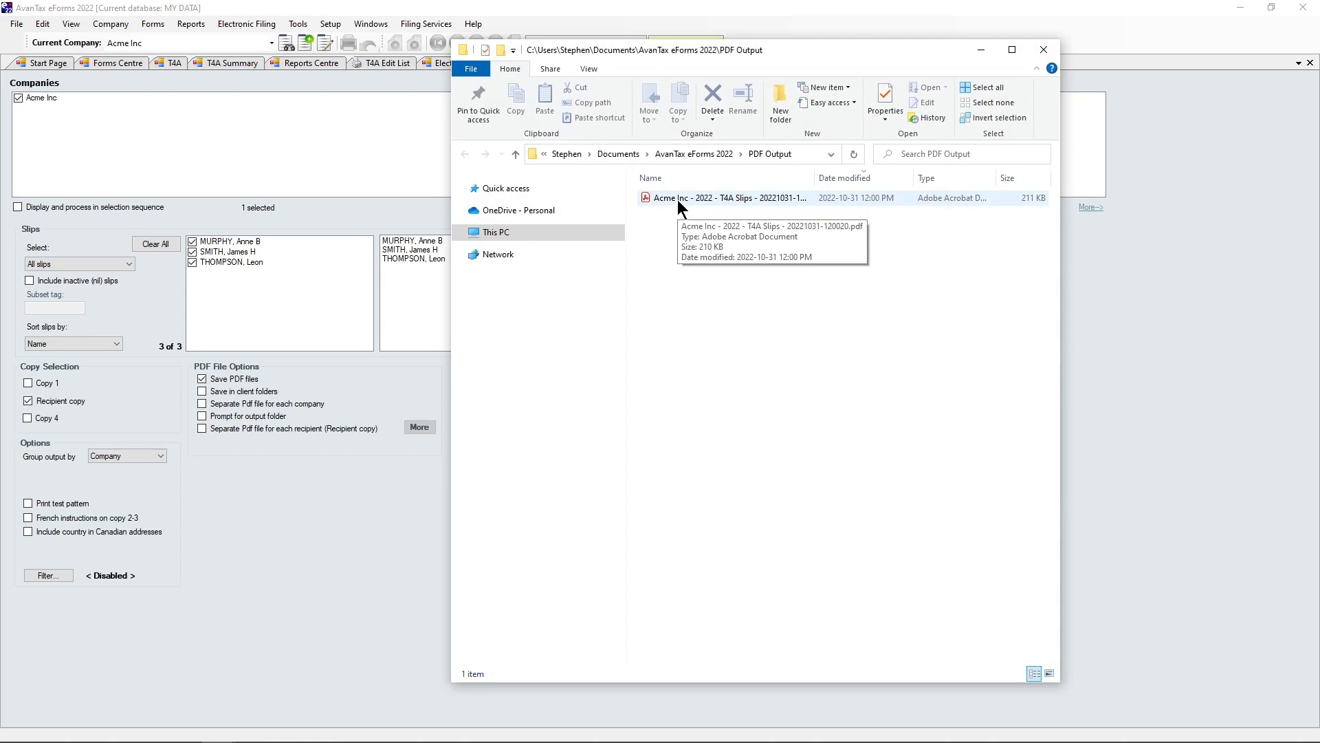
pyautogui.click(1045, 51)
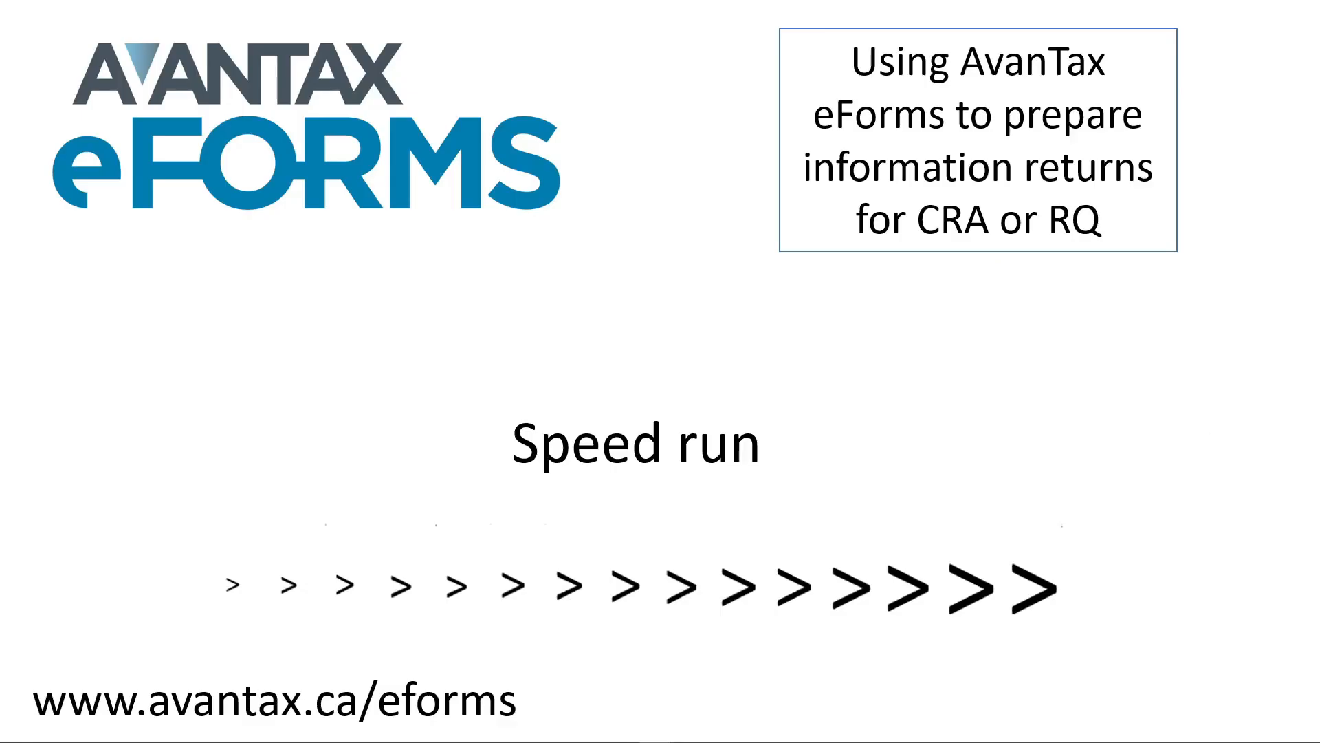